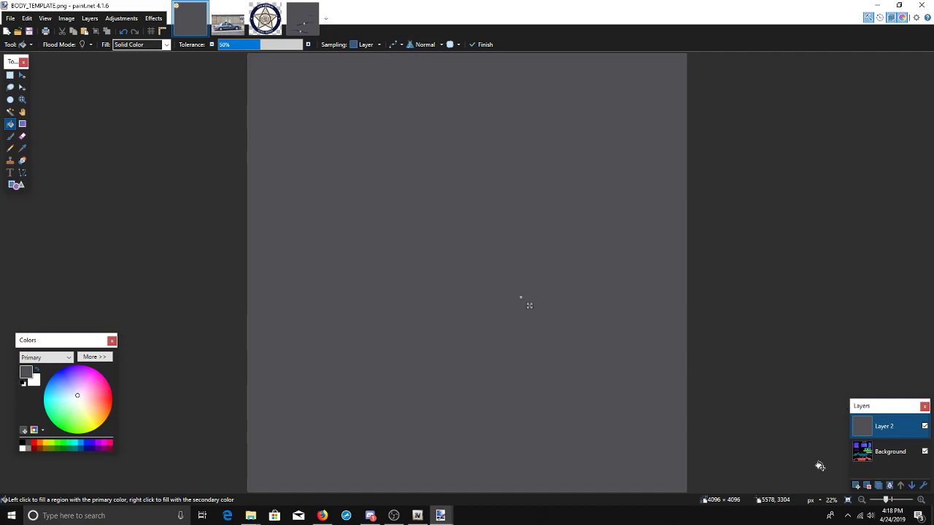
- Set Layer 2's opacity to 126 so the body template shows through, and add a new layer above it
double_click(886, 426)
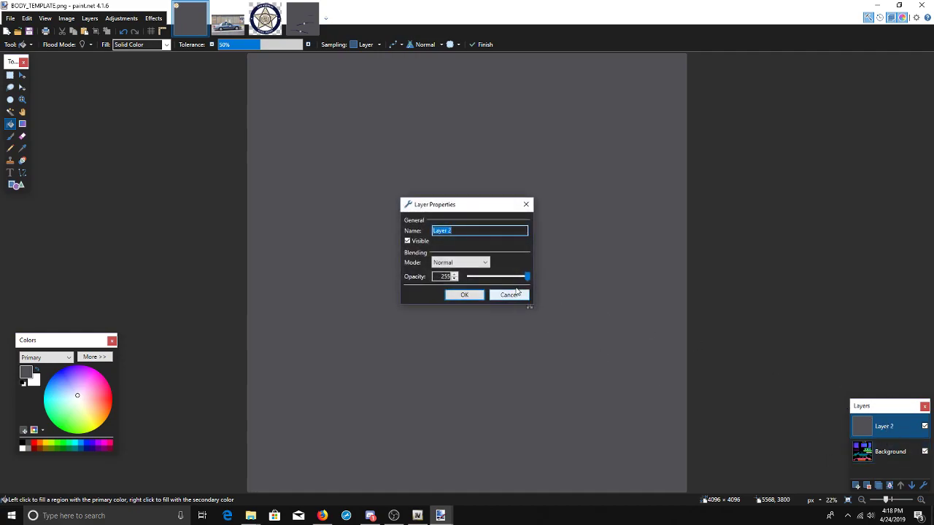
left_click_drag(523, 282, 500, 279)
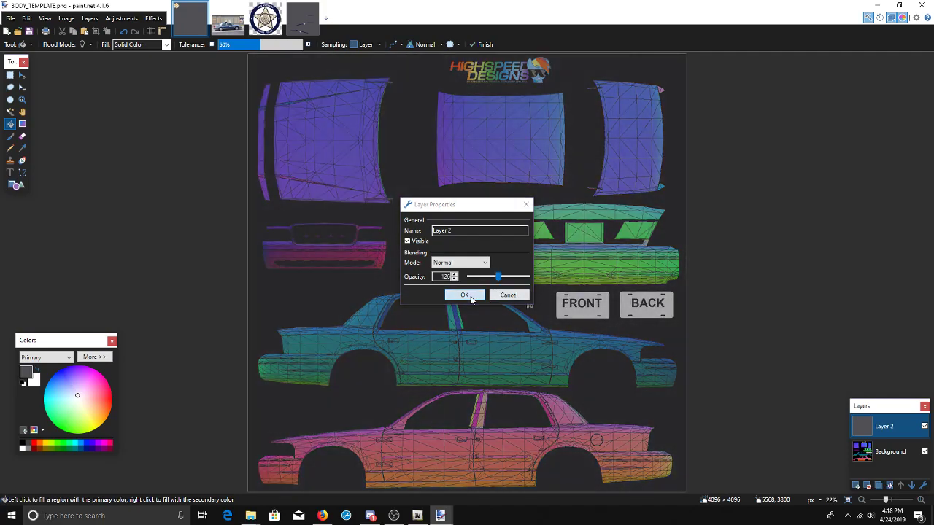
left_click(465, 295)
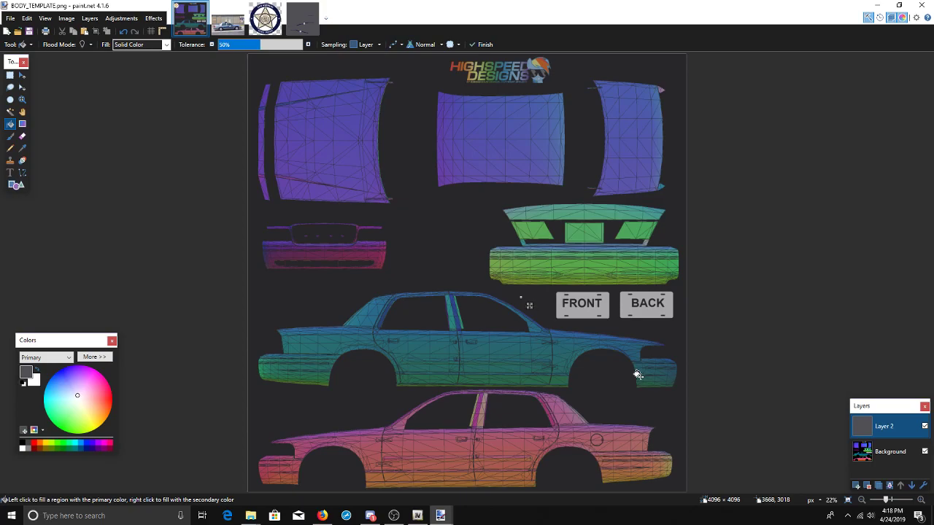
left_click(856, 485)
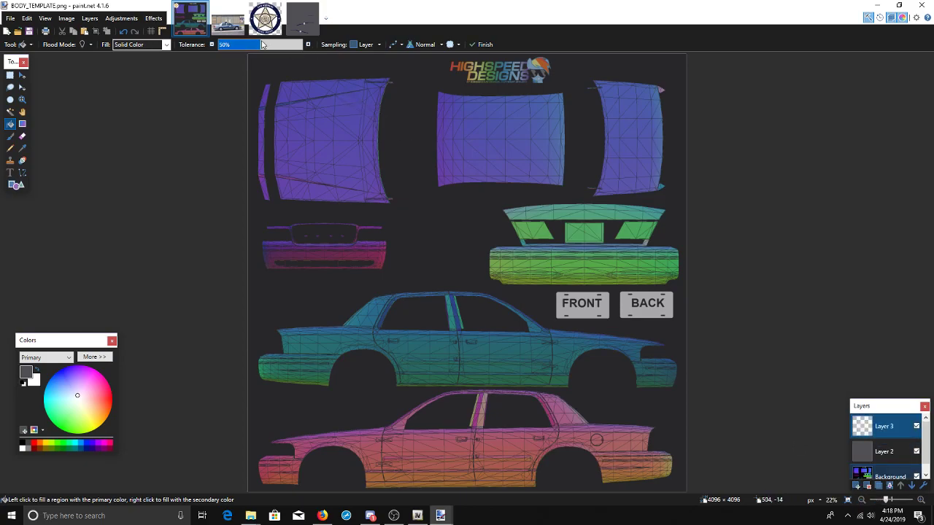
- Sample the navy stripe in BX 14 CHGR STATE.png as the primary color, check the ksp173.jpg photo, and return to BODY_TEMPLATE.png
left_click(302, 31)
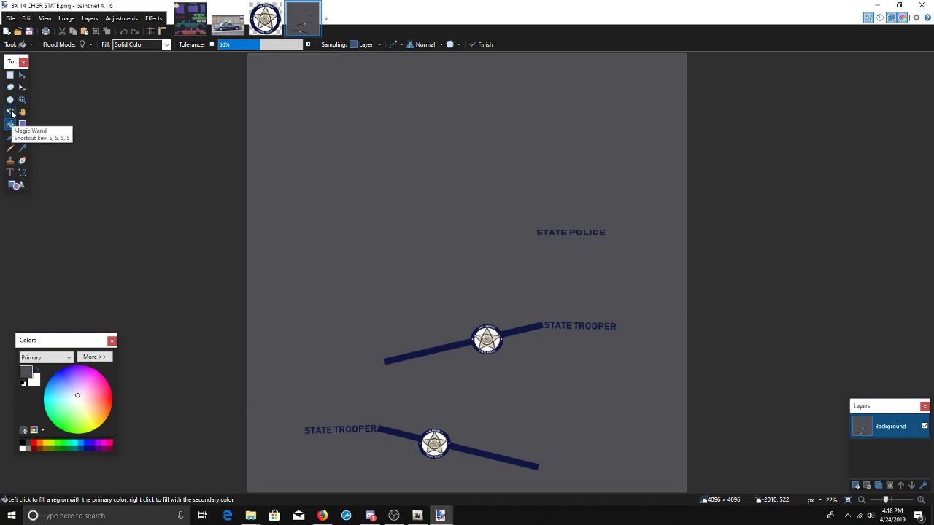
left_click(22, 148)
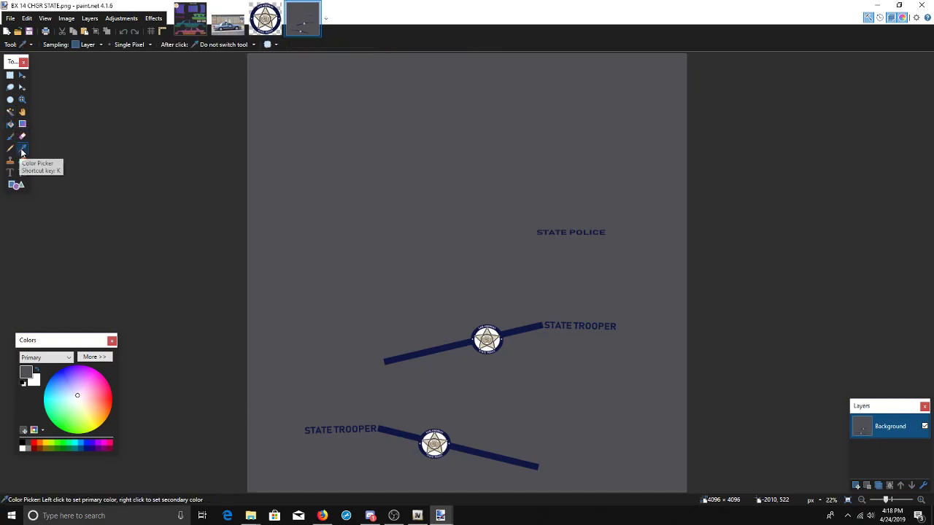
left_click(450, 345)
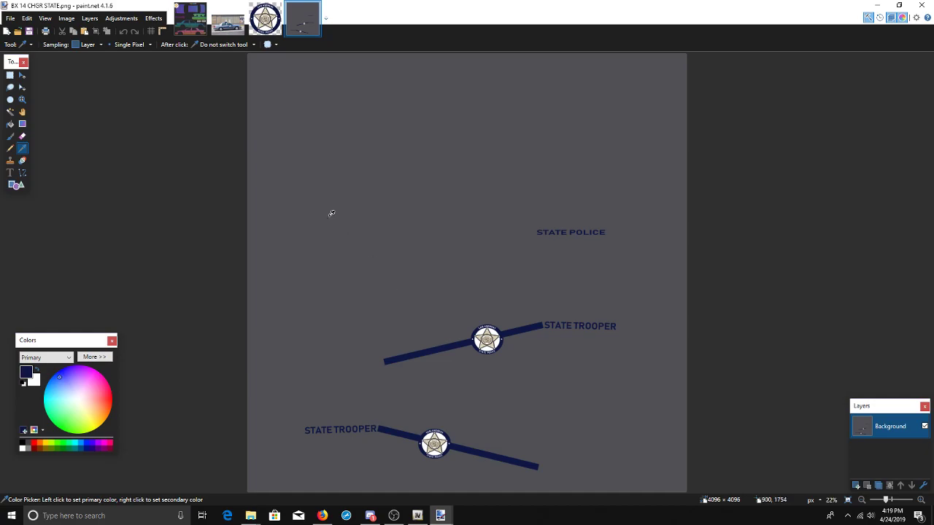
left_click(228, 19)
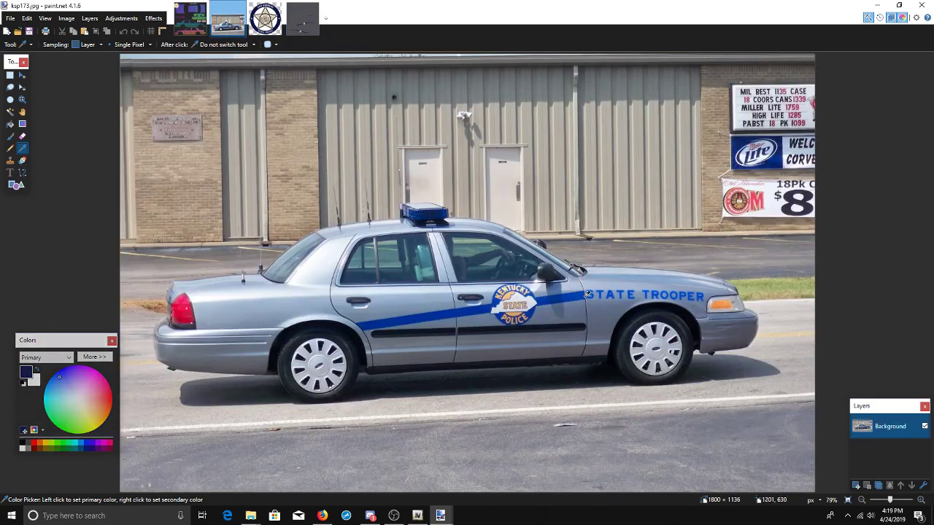
left_click(190, 19)
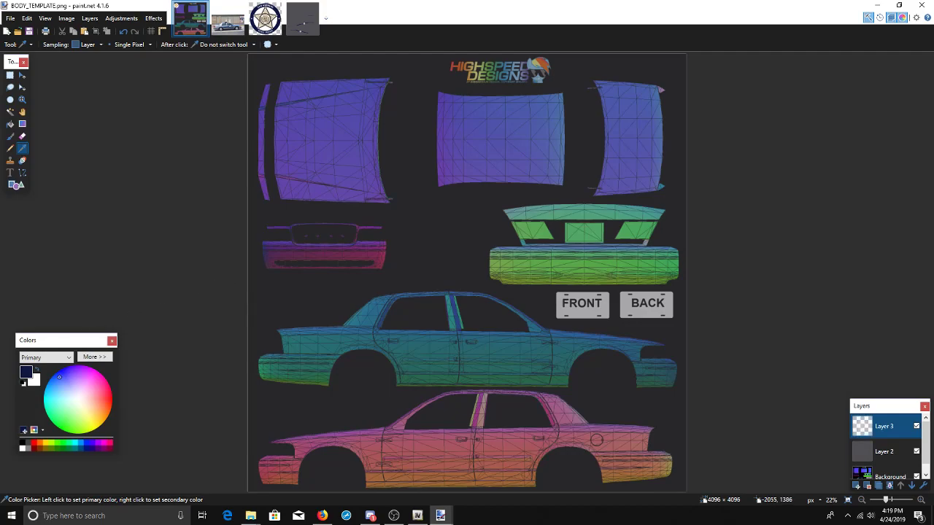
- Draw a straight stripe with brush width 90, about 1471 pixels long, rising from the rear wheel arch to the front door seam of the upper car side
left_click(22, 175)
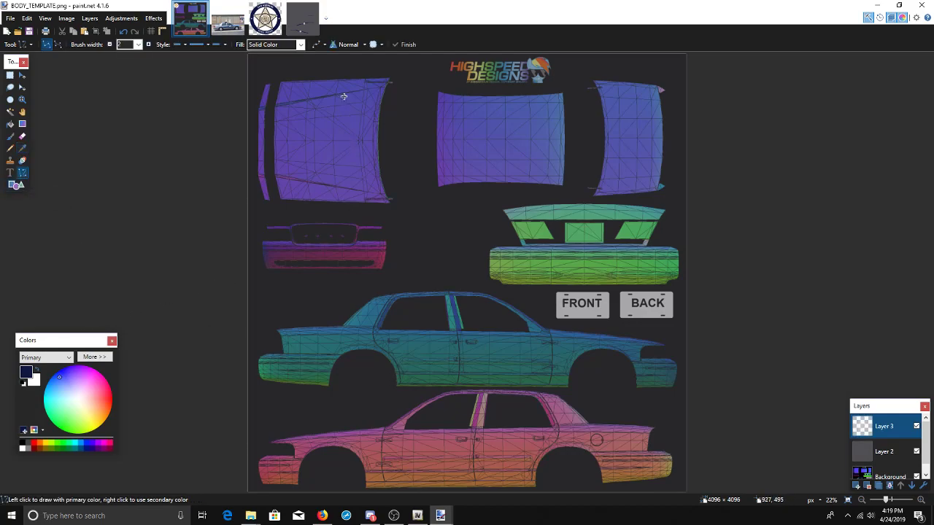
left_click(227, 19)
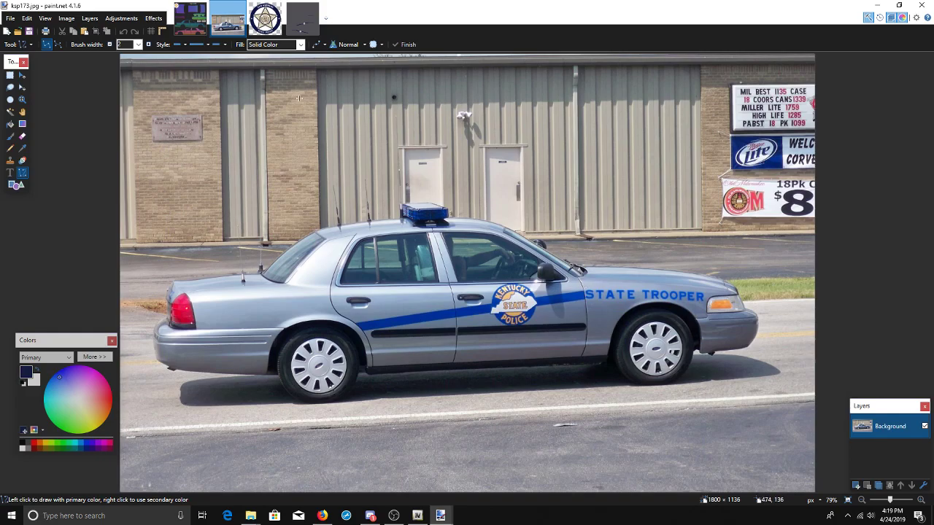
left_click(189, 18)
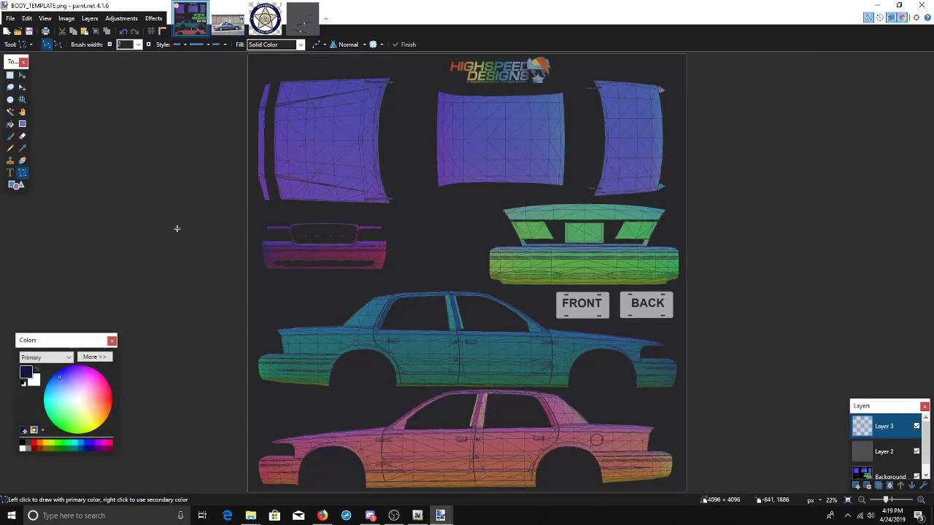
left_click(138, 44)
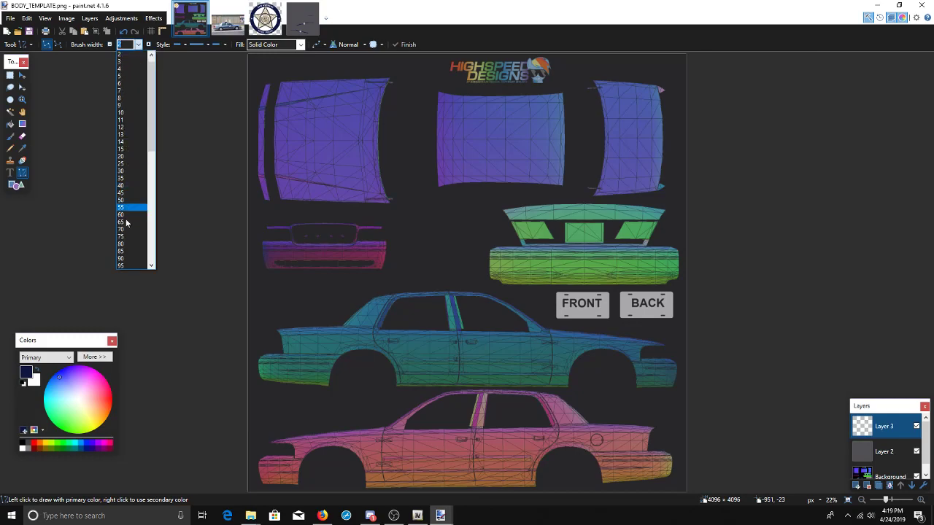
left_click(129, 259)
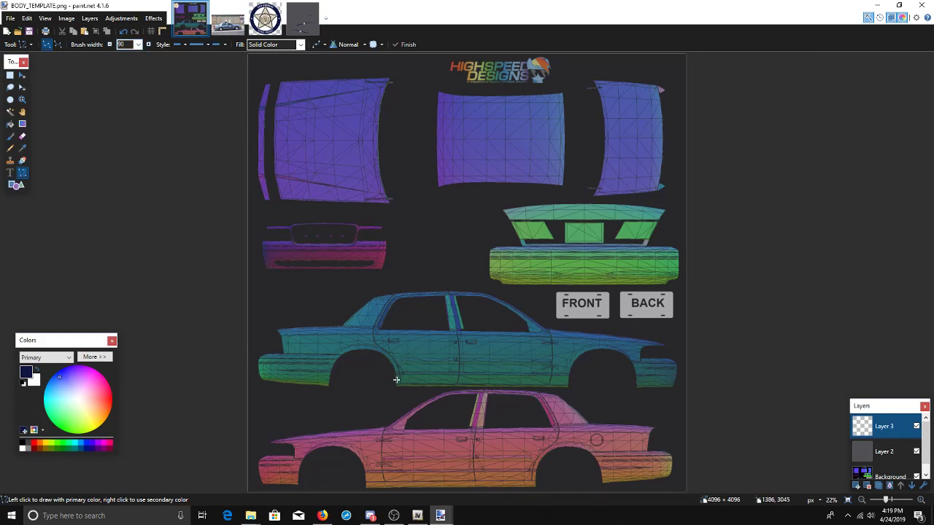
left_click_drag(399, 379, 552, 342)
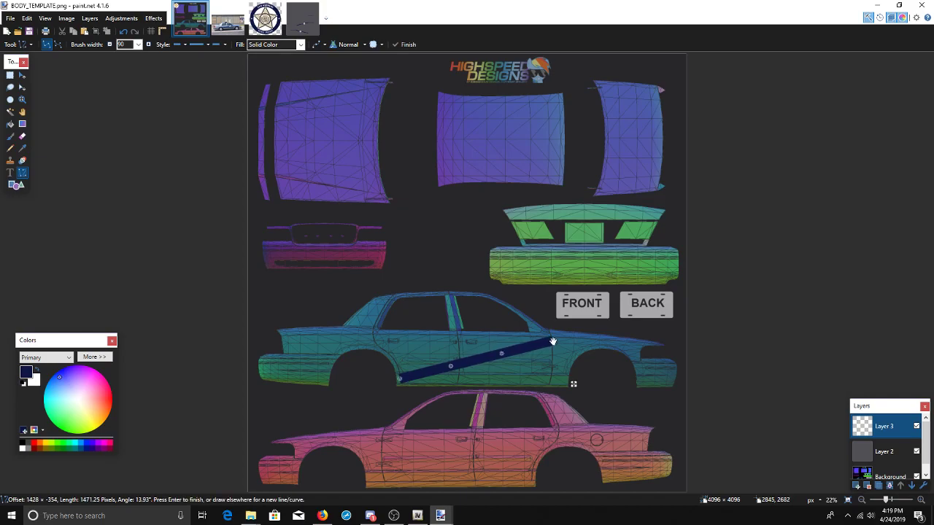
- Check the template's pixel dimensions in the Resize settings and leave them as they are
left_click(66, 18)
left_click(70, 43)
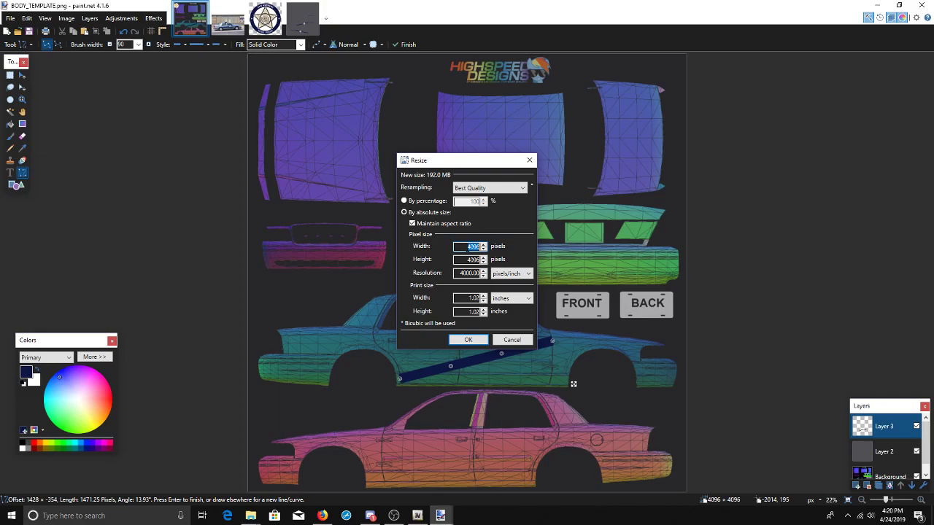
left_click(462, 342)
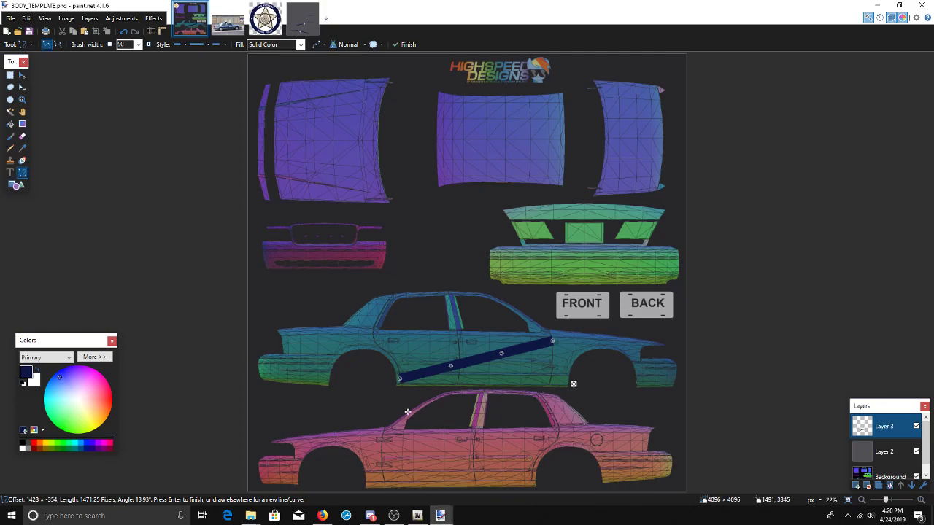
- Compare the stripe's front end with the ksp173.jpg reference photo and finalize the line
scroll(584, 369, "up", 6)
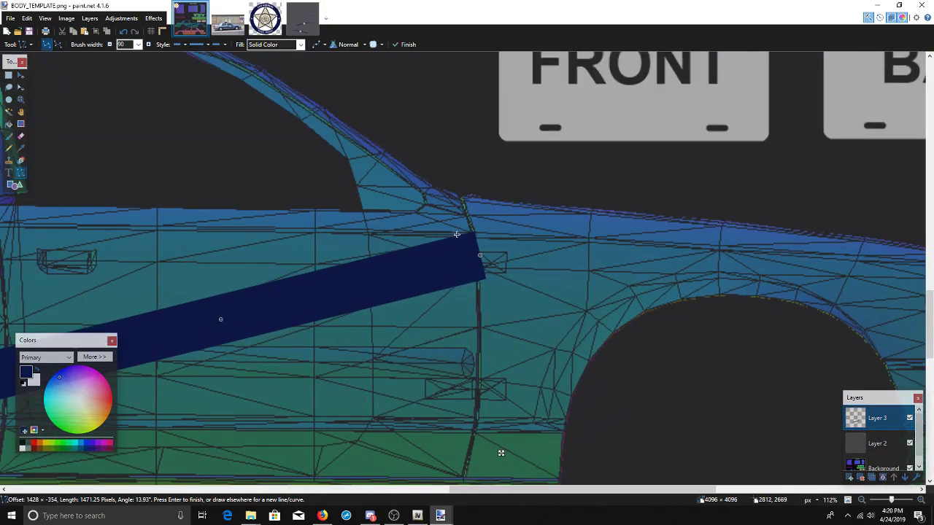
left_click(233, 27)
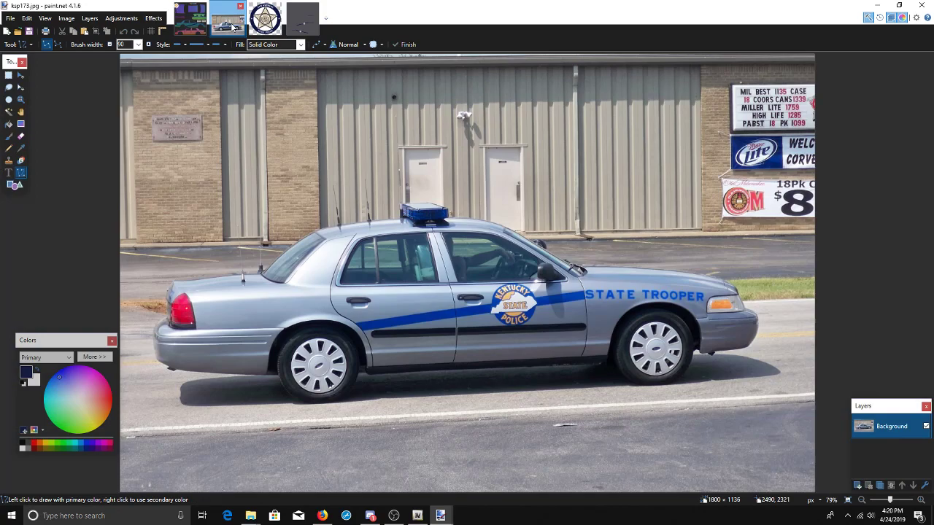
left_click(190, 19)
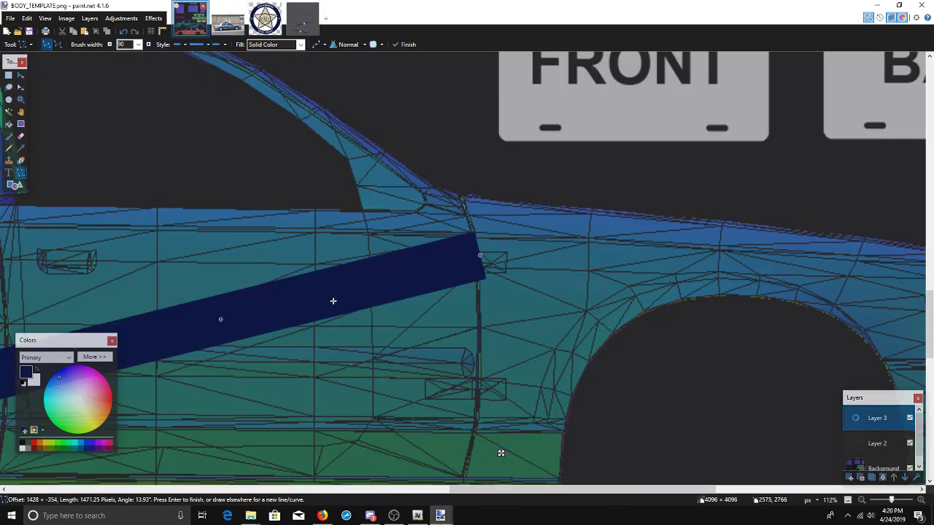
scroll(351, 290, "down", 2)
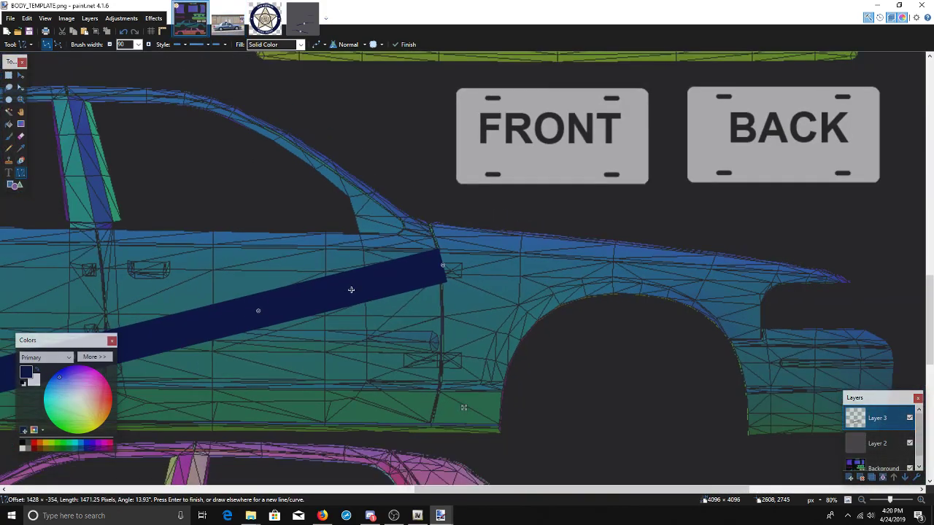
key("Return")
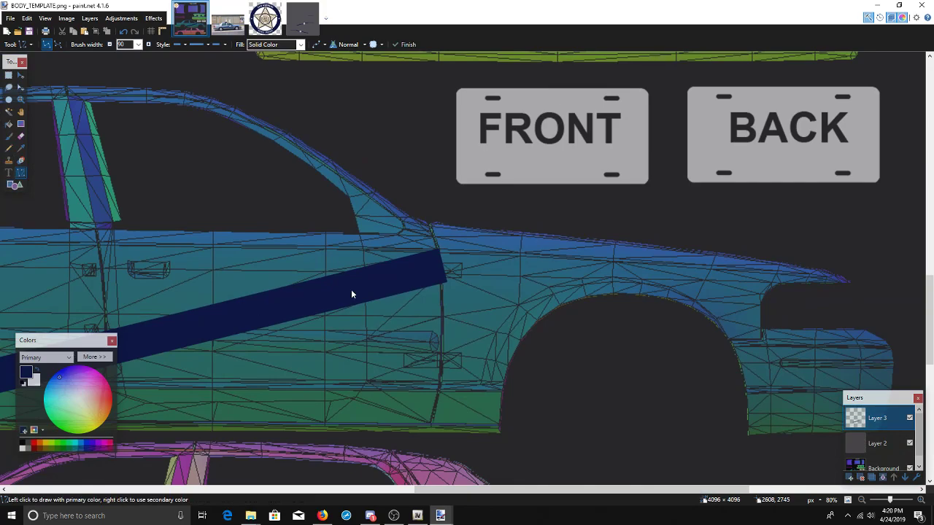
- Erase the stripe's lower front corner where it extends past the front door seam
left_click(21, 136)
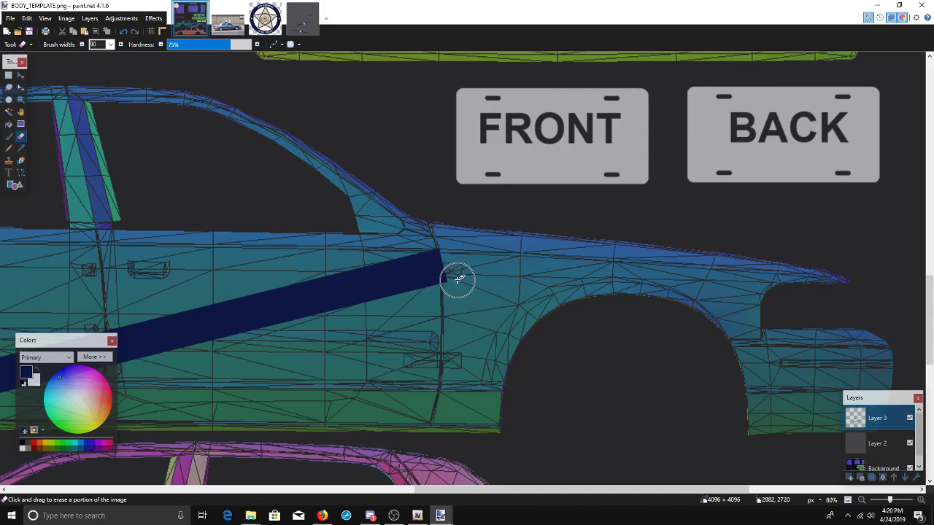
scroll(459, 280, "up", 4)
scroll(459, 279, "up", 2)
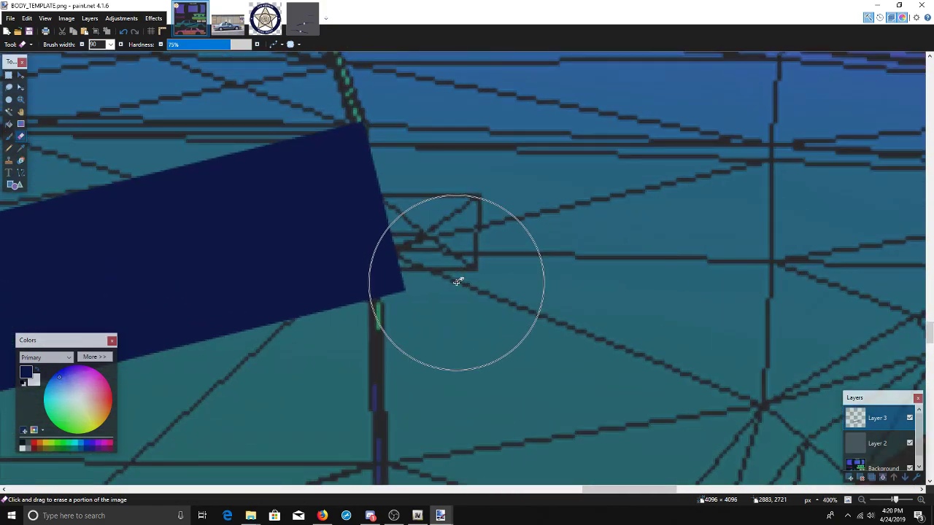
mouse_move(467, 300)
left_mouse_down()
mouse_move(467, 321)
mouse_move(467, 292)
left_mouse_up()
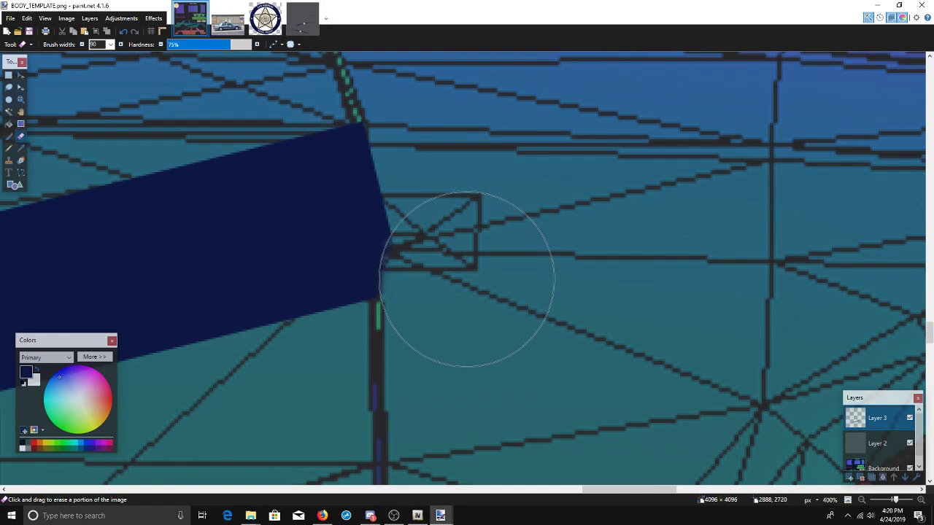
- Set Layer 3's opacity to 171 and erase the remaining stripe overhang past the front door seam
double_click(879, 419)
left_click_drag(527, 277, 509, 278)
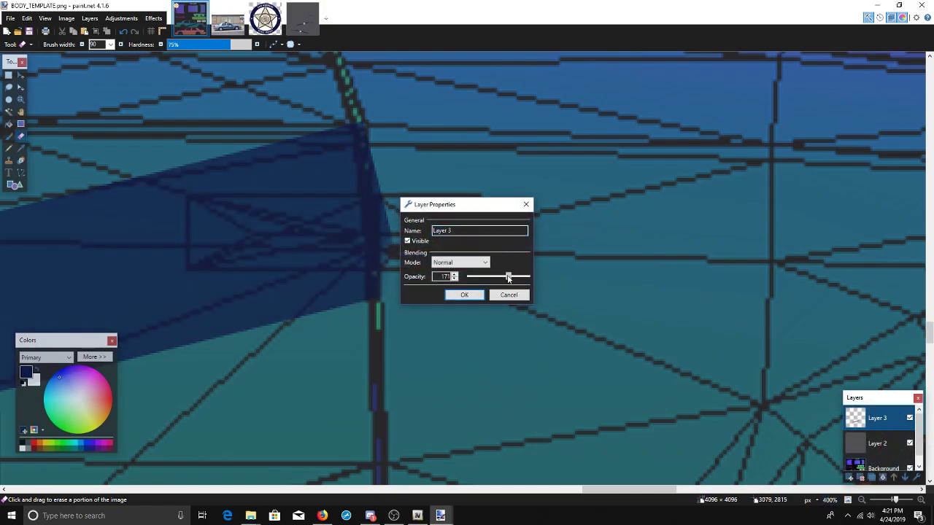
left_click(464, 295)
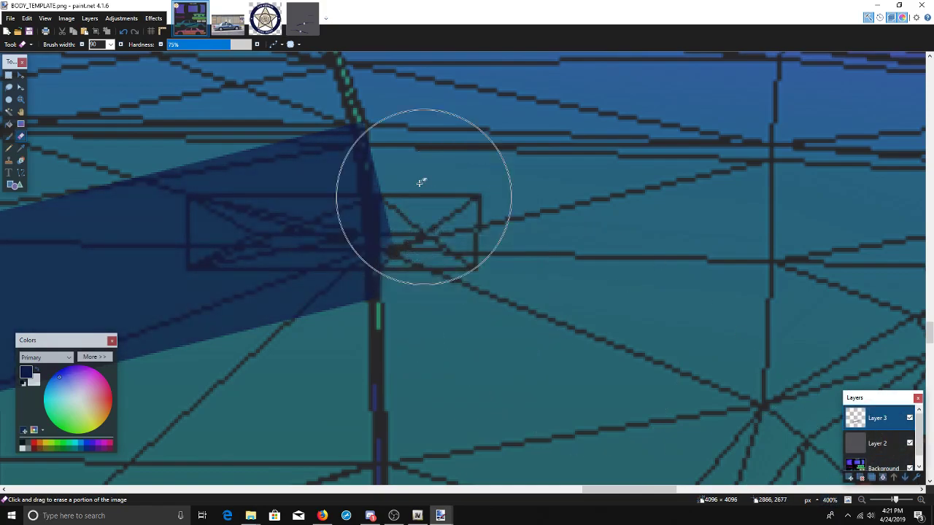
left_click(443, 129)
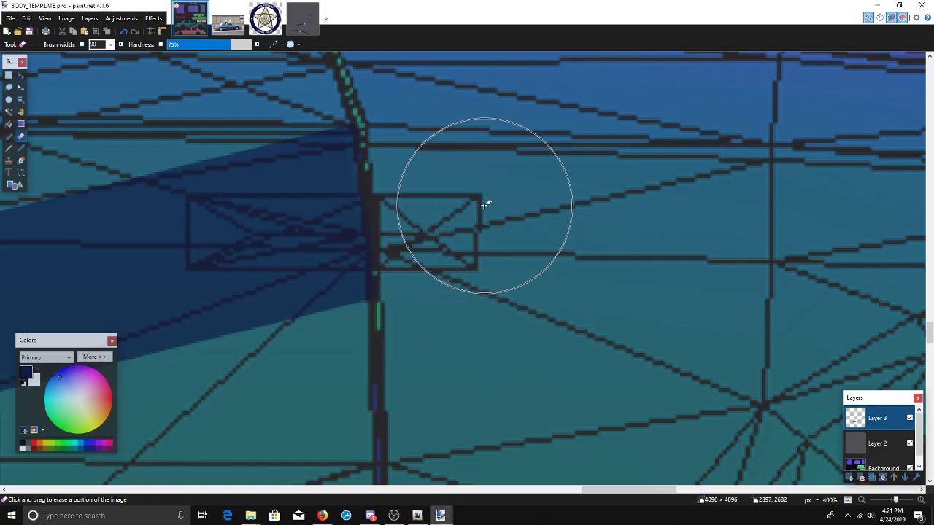
- Extend the stripe's rear end across the rear door seam with a line about 41 pixels long at width 90
scroll(486, 205, "down", 4)
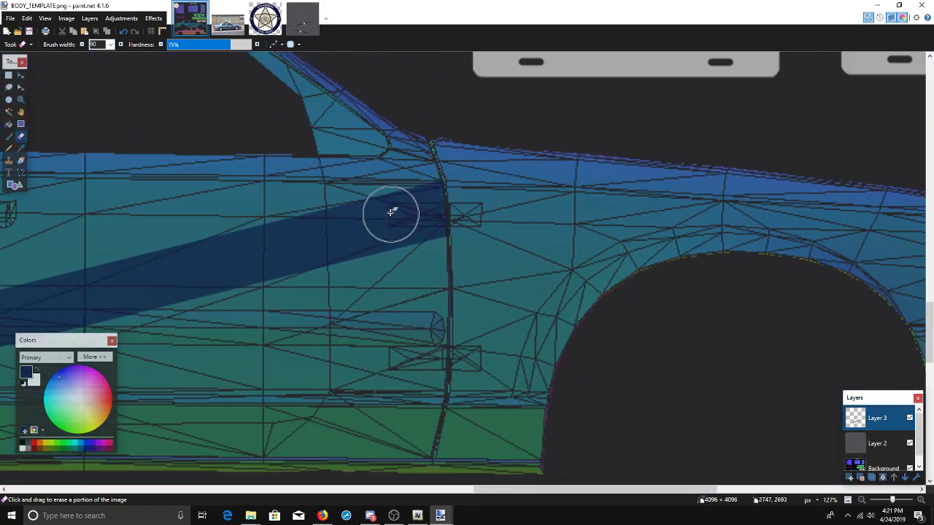
scroll(338, 237, "left", 10)
scroll(414, 376, "up", 4)
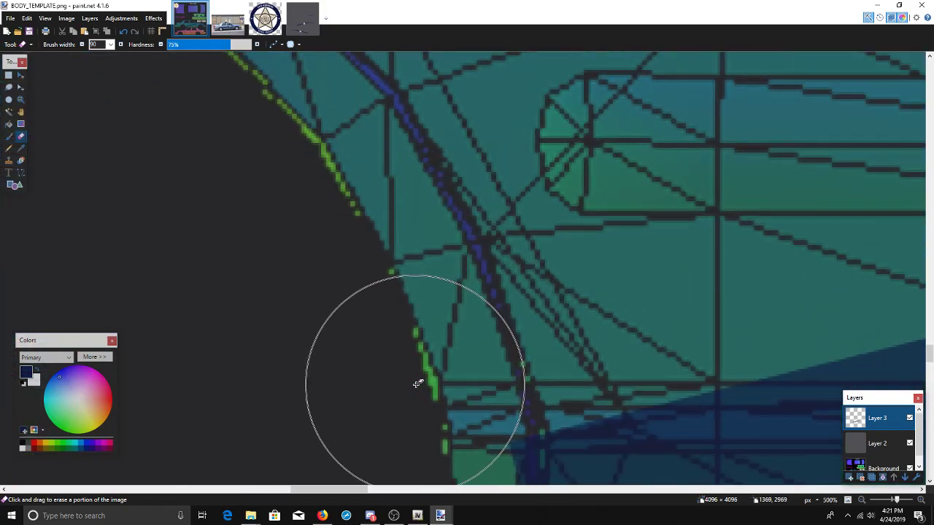
scroll(419, 380, "up", 2)
scroll(425, 378, "down", 5)
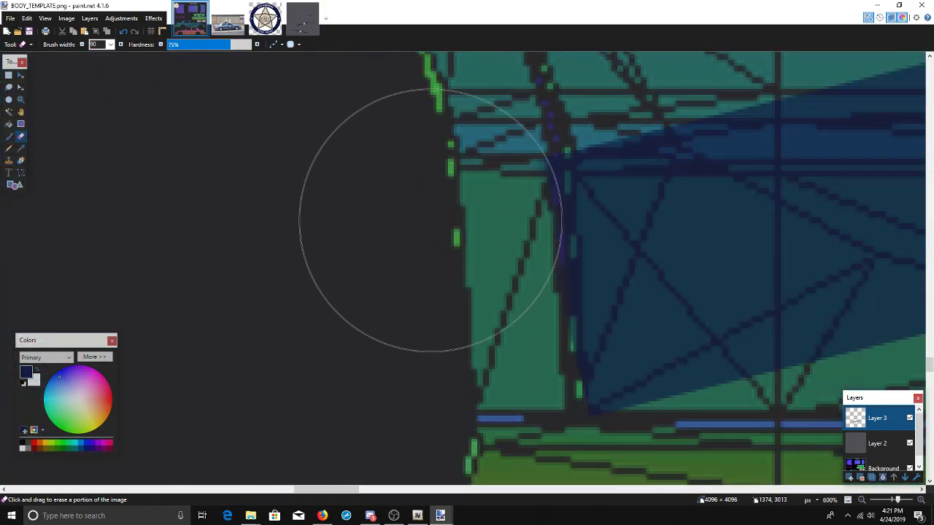
left_click(20, 172)
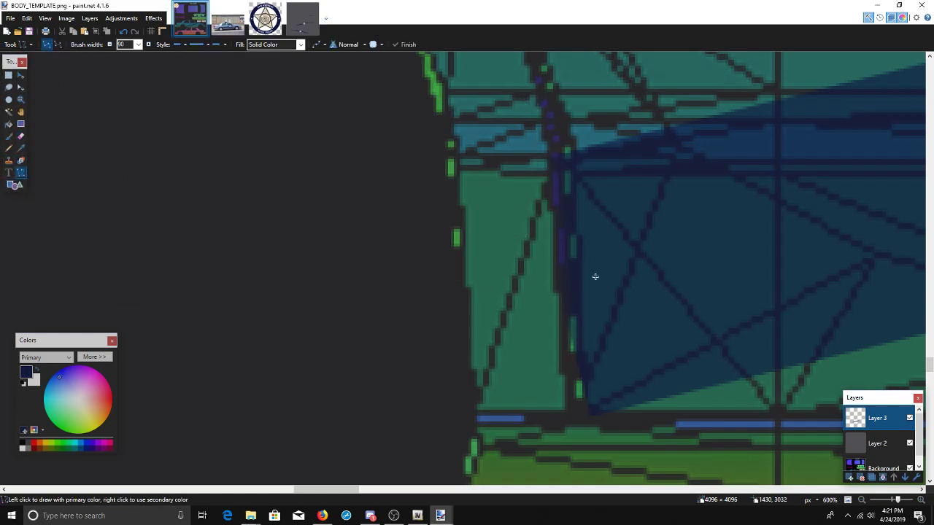
mouse_move(636, 269)
left_mouse_down()
mouse_move(591, 273)
mouse_move(522, 299)
left_mouse_up()
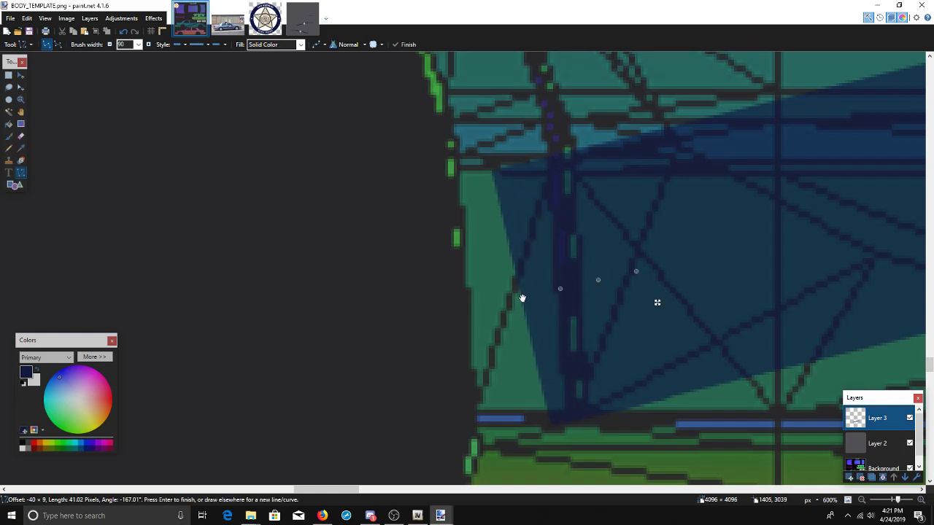
- Erase the stripe's rear overhang past the rear door seam with the Eraser at width 90
key("e")
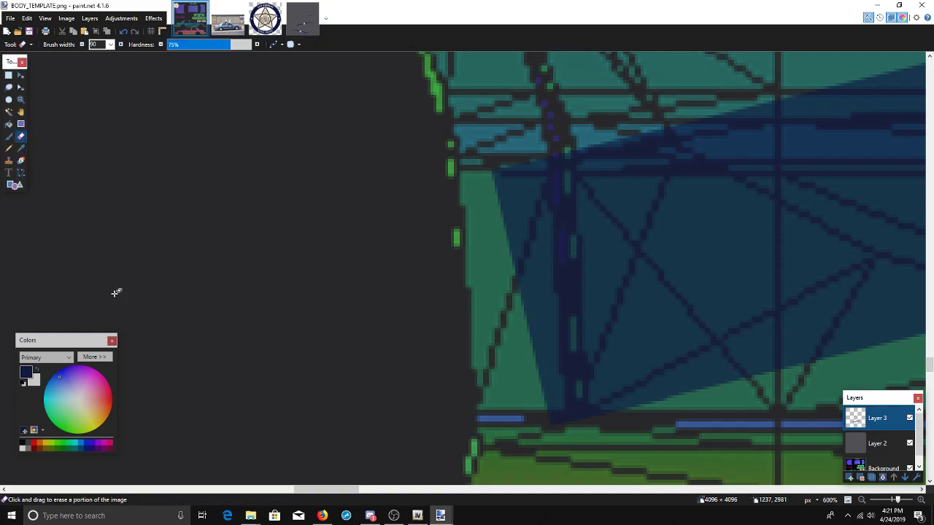
scroll(504, 394, "down", 3)
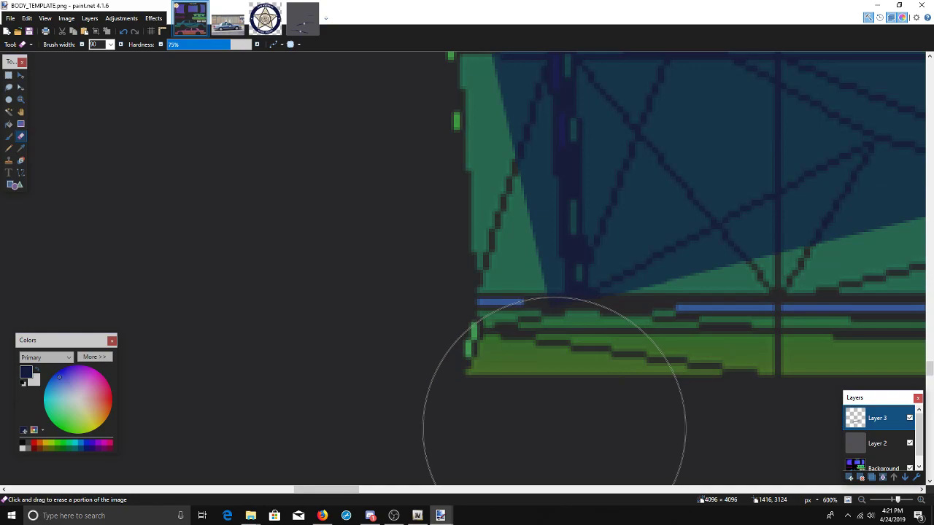
scroll(438, 390, "up", 3)
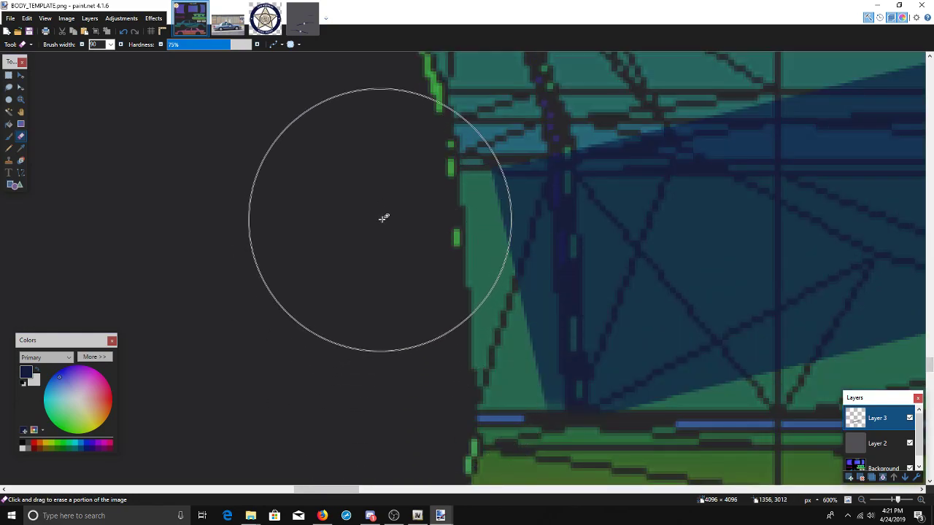
mouse_move(424, 185)
left_mouse_down()
mouse_move(426, 352)
mouse_move(388, 386)
mouse_move(389, 329)
mouse_move(433, 284)
left_mouse_up()
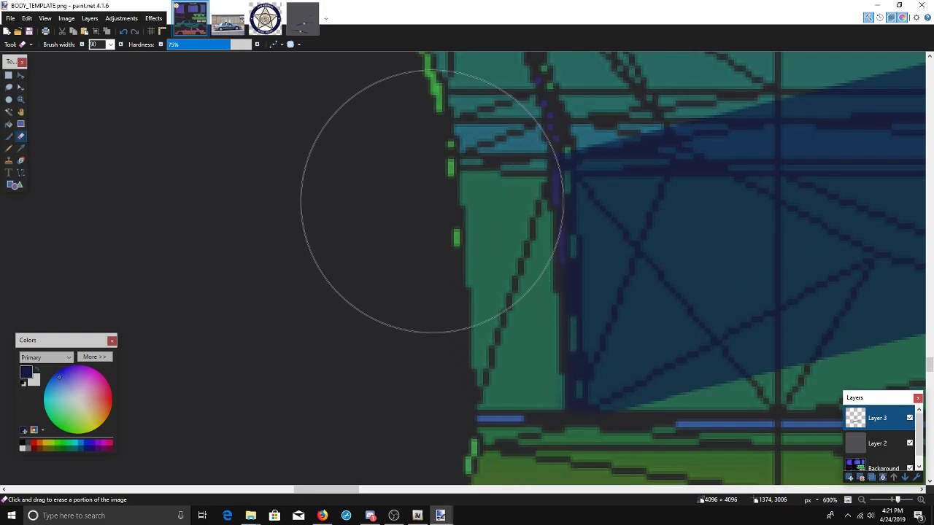
scroll(413, 229, "down", 4)
scroll(413, 229, "down", 5)
scroll(412, 229, "right", 3)
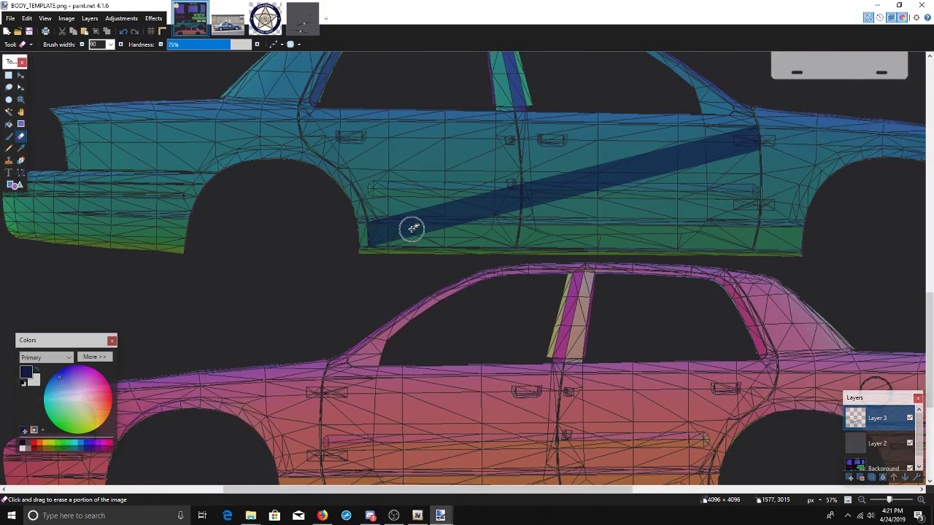
scroll(412, 229, "up", 2)
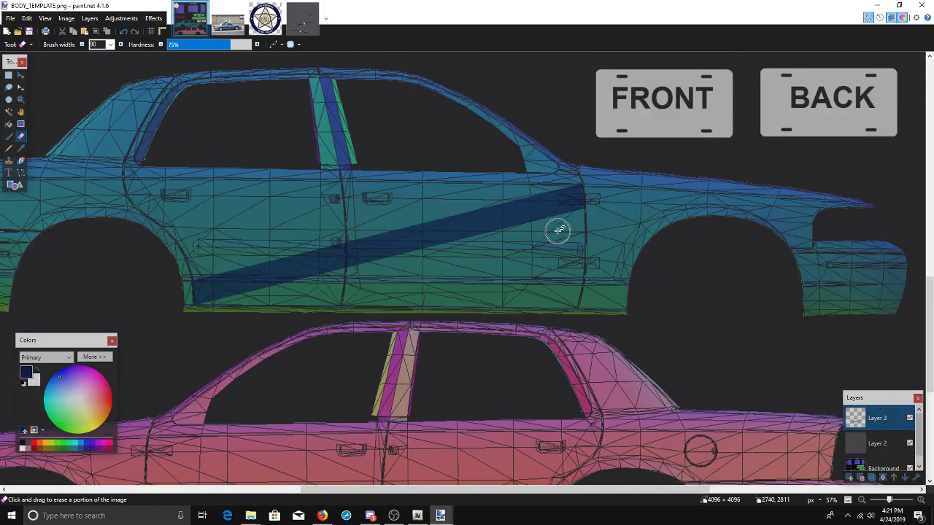
- Select the seal's navy ring in latest.png with the Magic Wand at 68% tolerance, adding the lower-left white segment to the selection
left_click(265, 17)
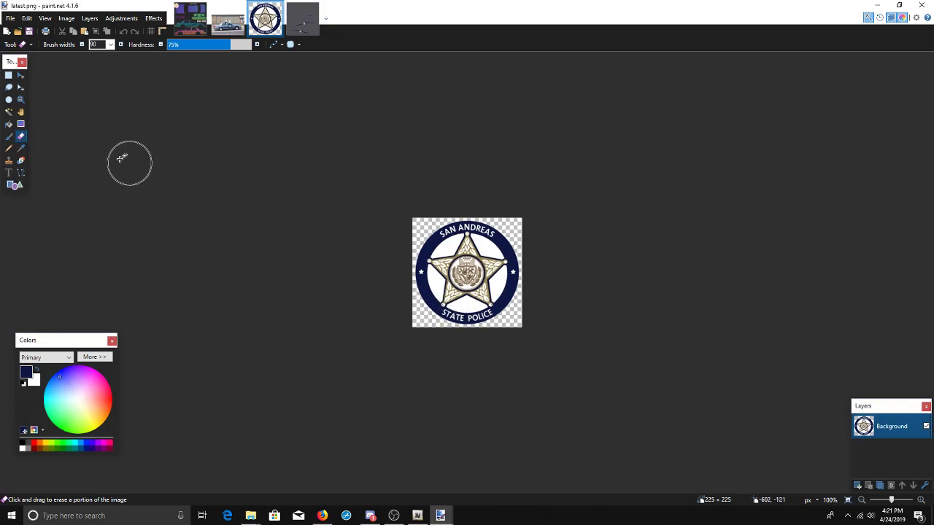
left_click(9, 113)
left_click(426, 294)
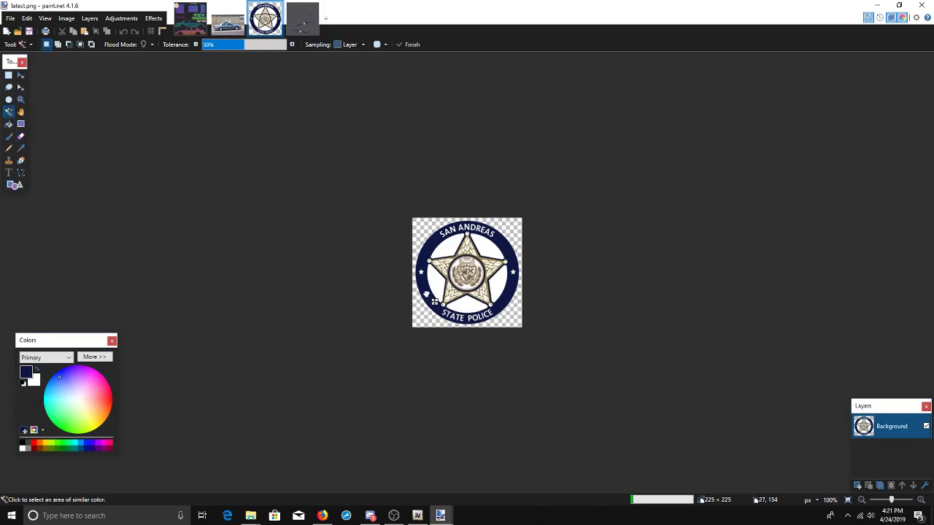
left_click_drag(250, 49, 260, 46)
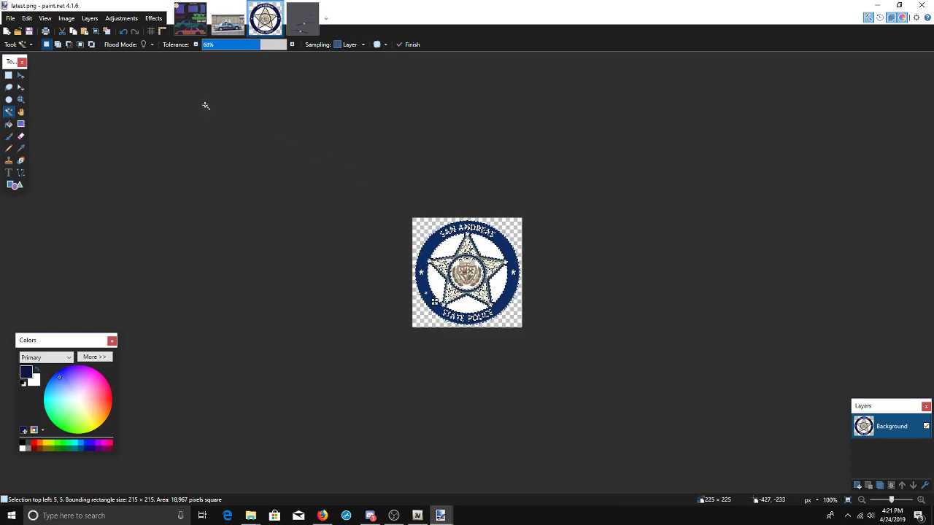
left_click(58, 46)
left_click(432, 286)
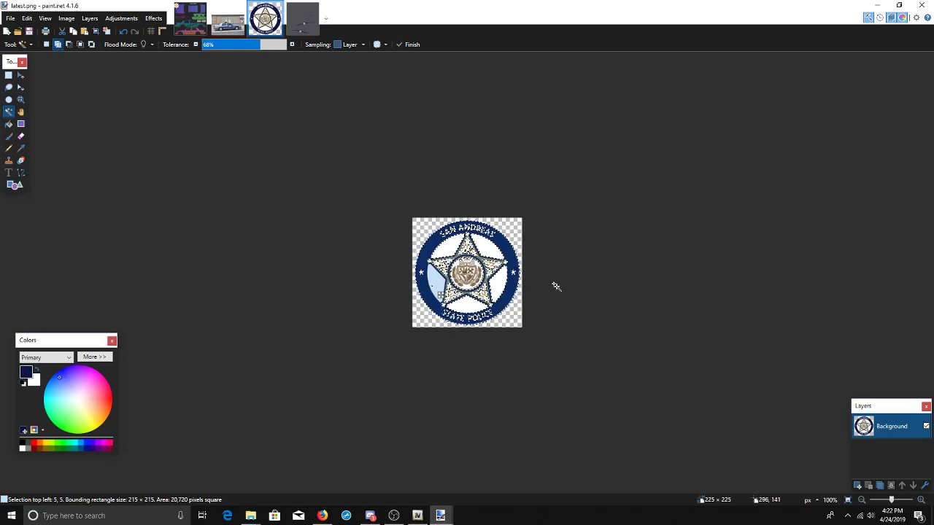
- Add the star's leaf pattern and the round center emblem to the seal selection
scroll(534, 290, "up", 5)
scroll(389, 319, "left", 1)
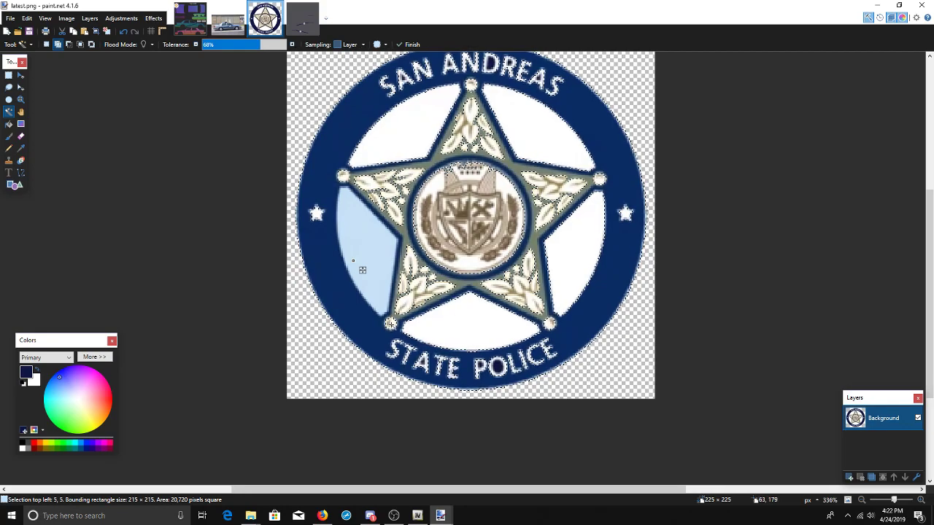
scroll(392, 321, "up", 1)
left_click(384, 245)
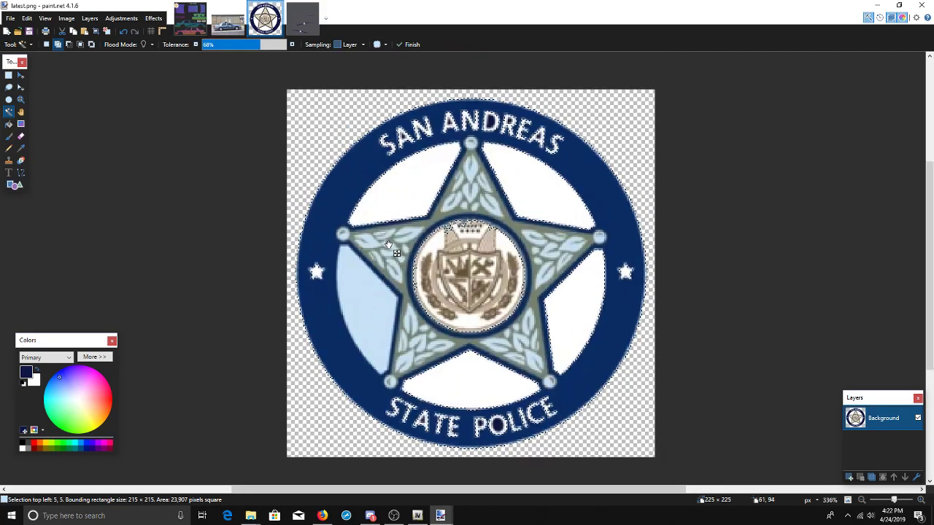
left_click(422, 244)
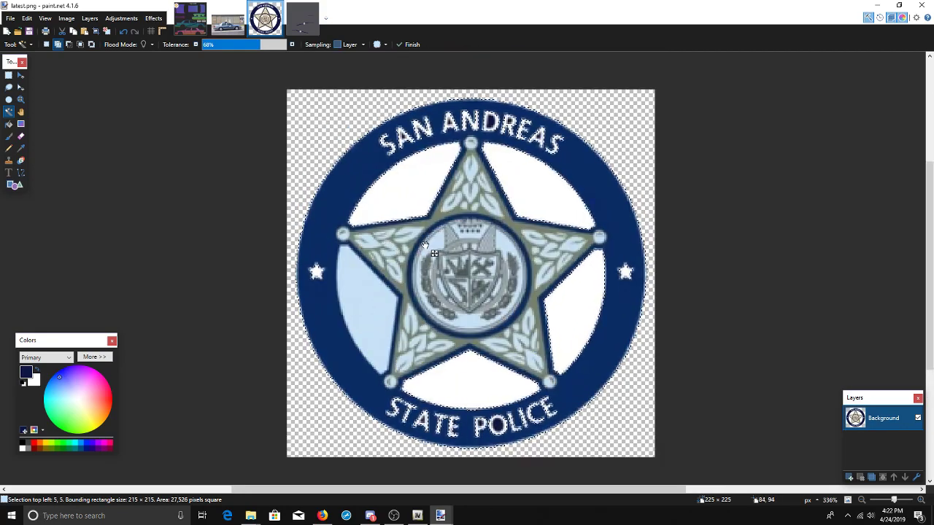
- Add the four remaining white segments around the star and the two small ring stars to the selection
left_click(387, 205)
left_click(530, 200)
left_click(573, 317)
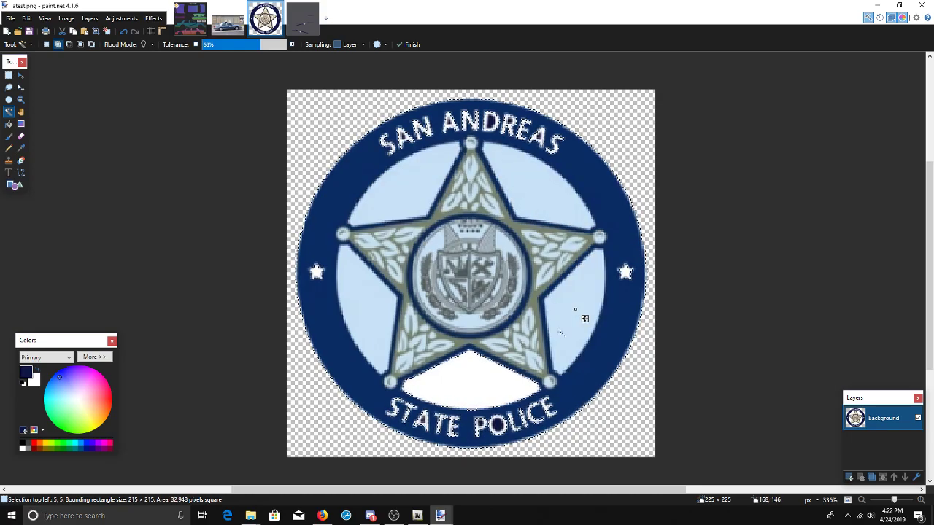
left_click(463, 387)
left_click(316, 273)
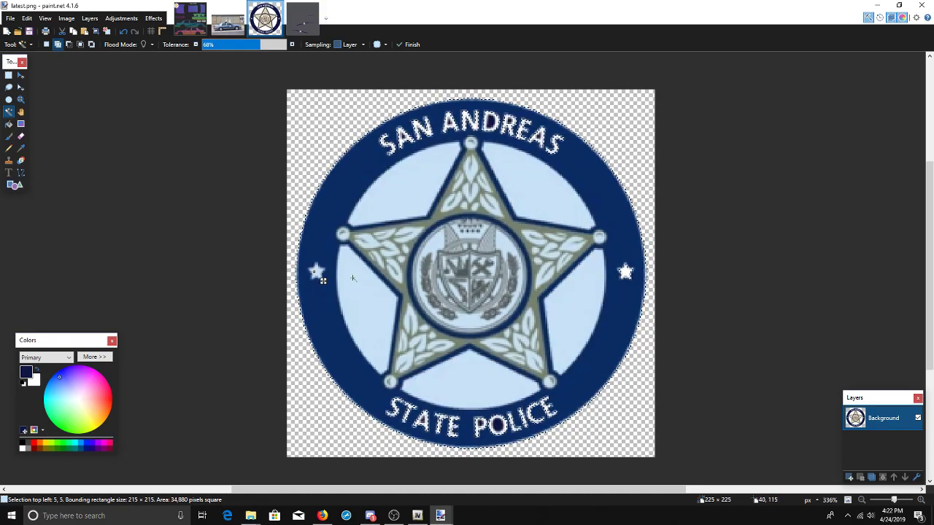
left_click(627, 274)
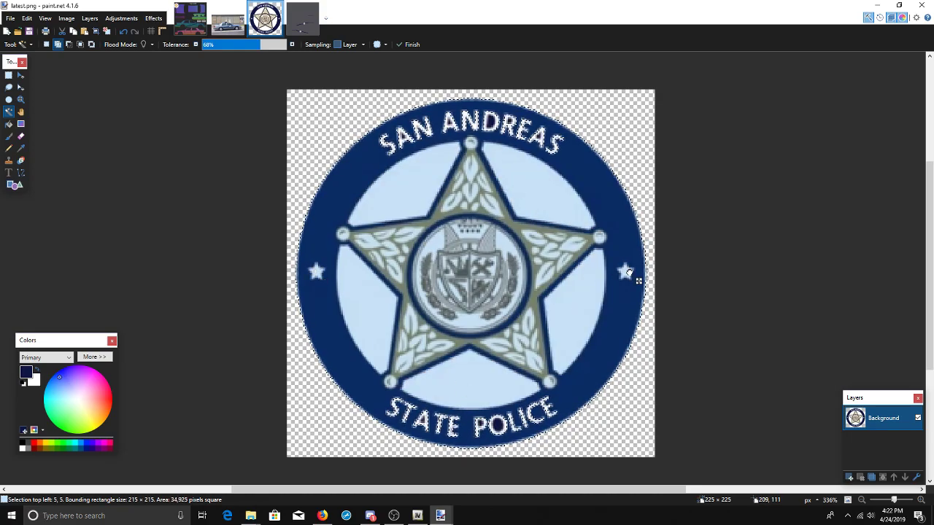
- Add the SAN ANDREAS and STATE POLICE lettering to the selection and copy the complete seal
left_click(389, 143)
left_click(411, 144)
left_click(420, 128)
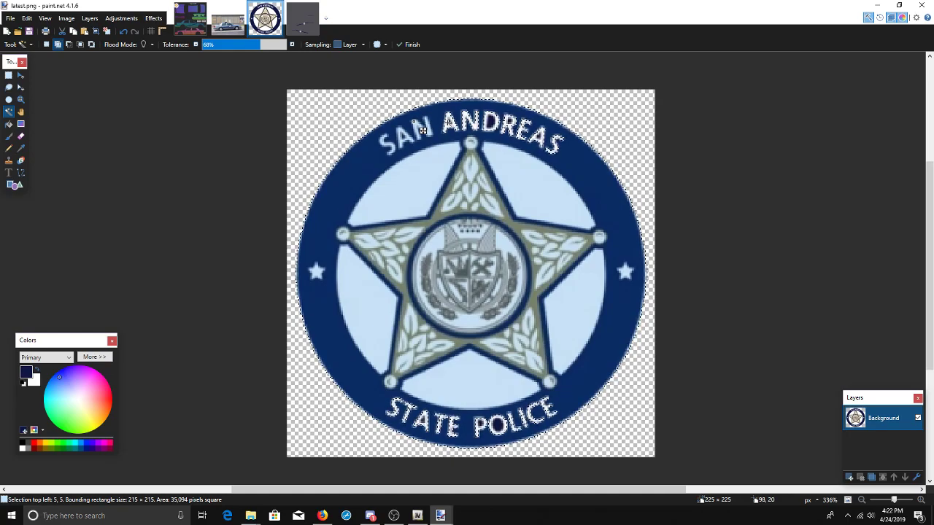
left_click(448, 124)
left_click(497, 427)
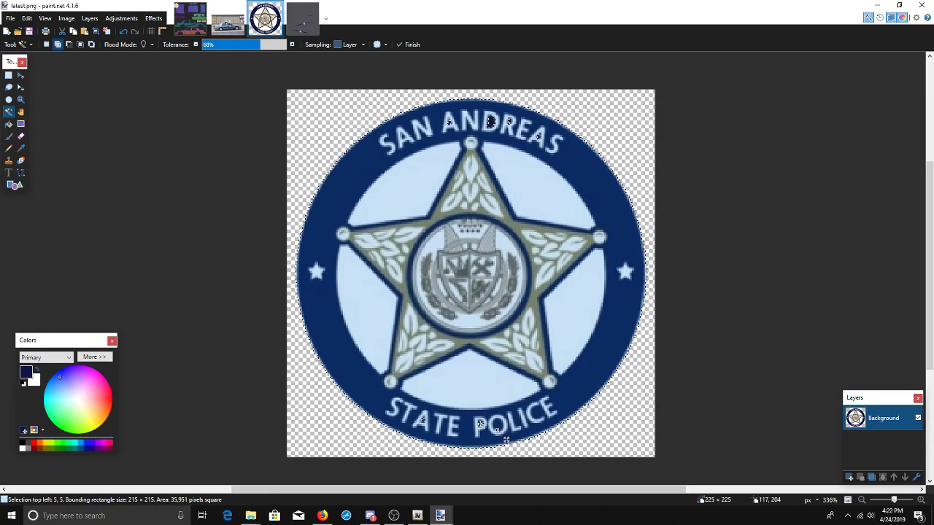
left_click(489, 433)
left_click(422, 420)
- Paste the seal into Layer 3 of BODY_TEMPLATE.png and move it over the stripe on the blue car's front door
left_click(204, 26)
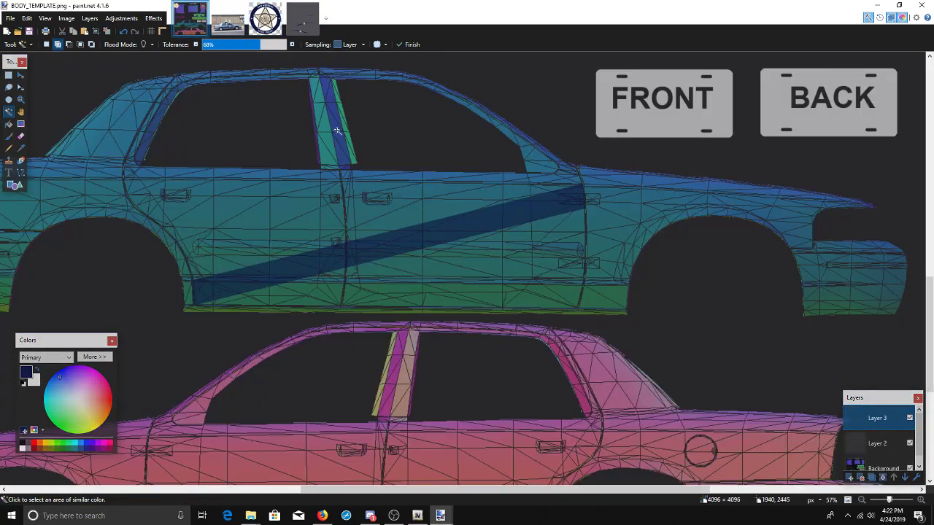
key("ctrl+v")
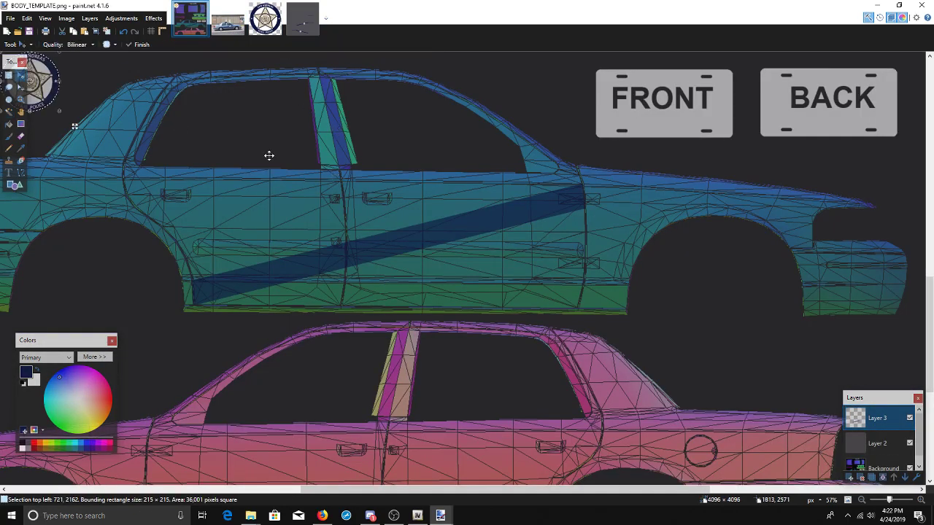
left_click_drag(76, 120, 511, 271)
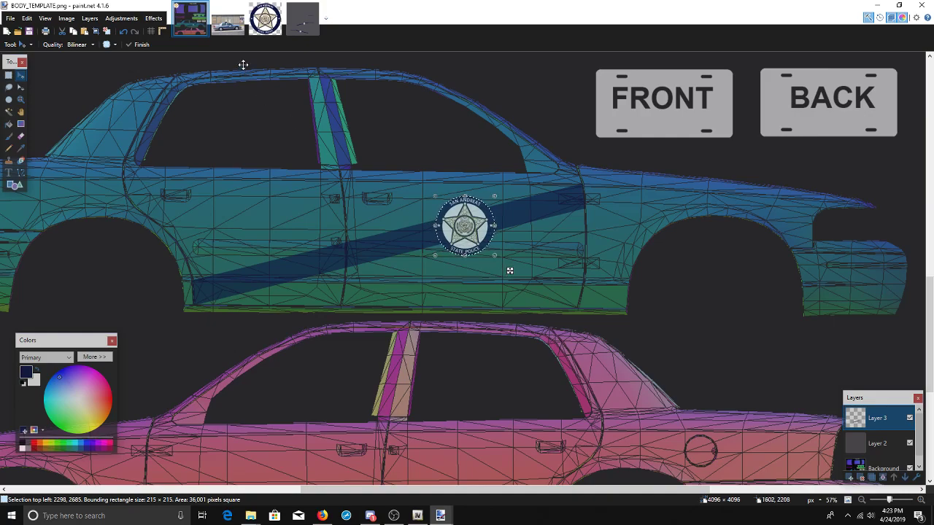
- Check the emblem size in ksp173.jpg, enlarge the pasted seal to about 327 × 293 pixels, and deselect it
left_click(228, 18)
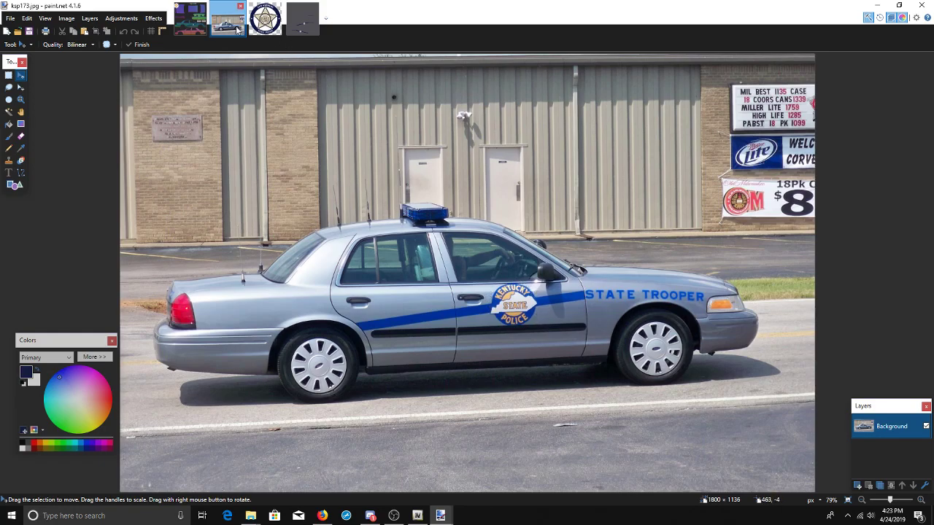
left_click(195, 29)
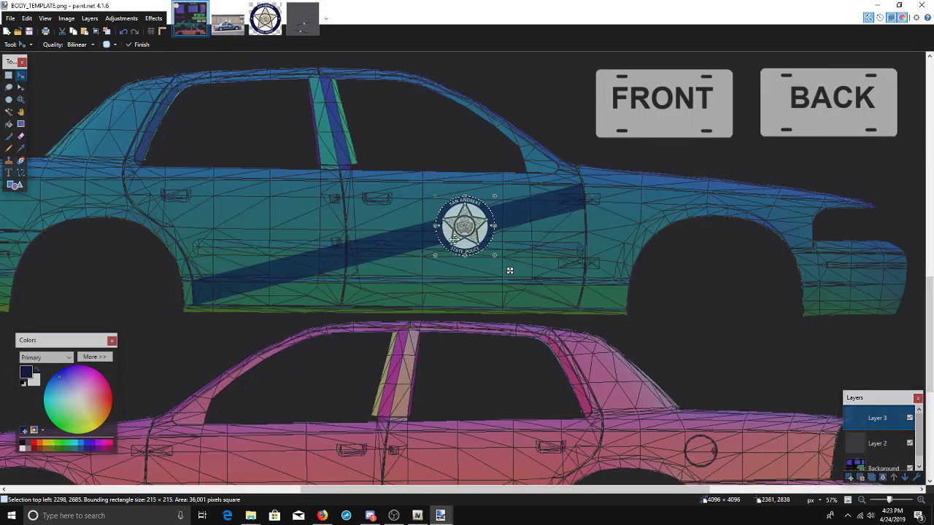
left_click_drag(465, 195, 411, 181)
left_click_drag(509, 272, 518, 278)
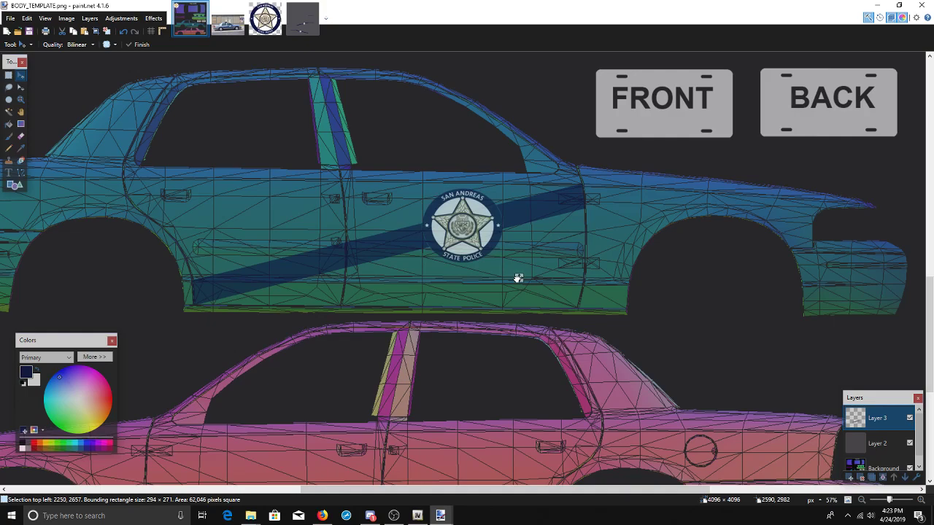
left_click_drag(502, 263, 524, 281)
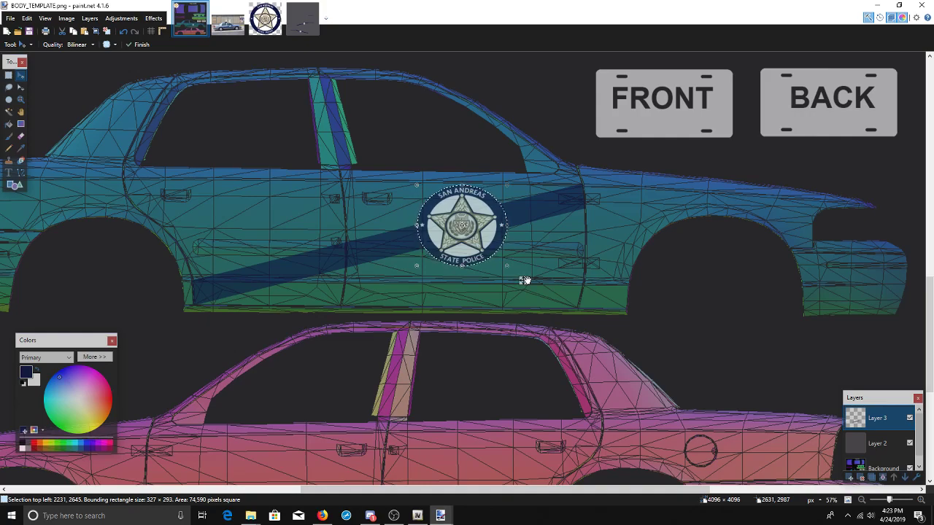
key("ctrl+d")
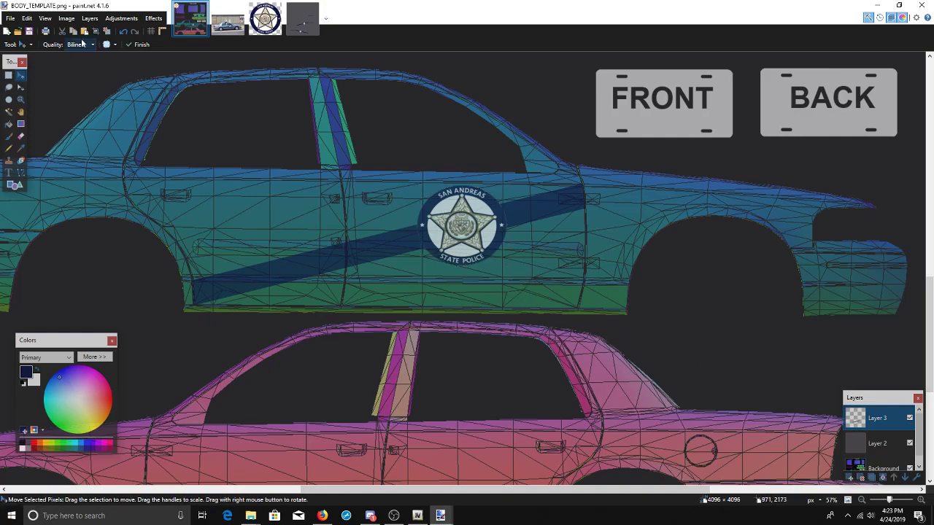
- Undo the seal's deselection, resizing, placement and paste on Layer 3
left_click(123, 31)
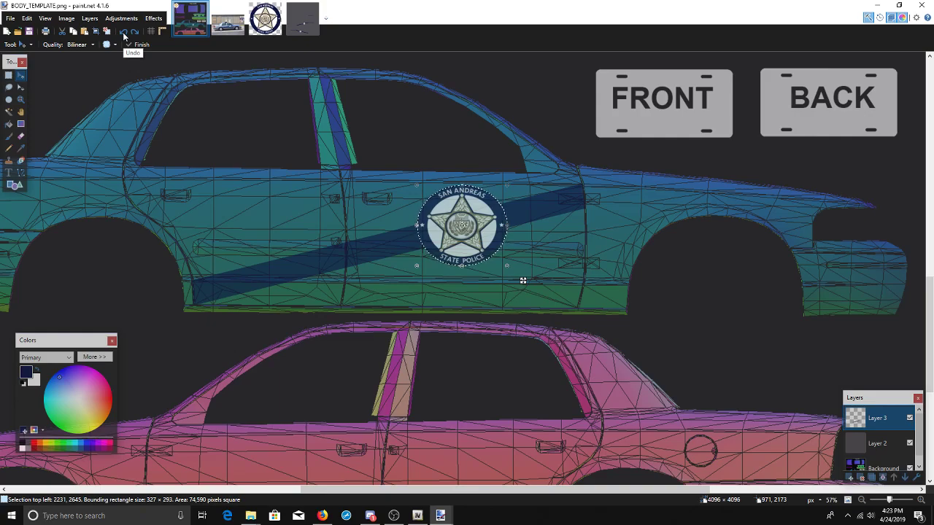
left_click(124, 31)
left_click(124, 32)
left_click(124, 32)
left_click(124, 32)
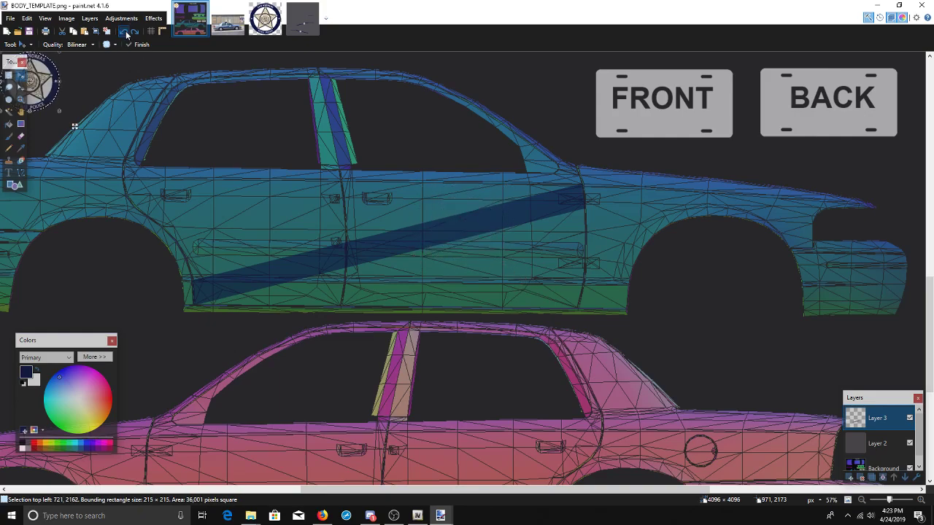
left_click(124, 31)
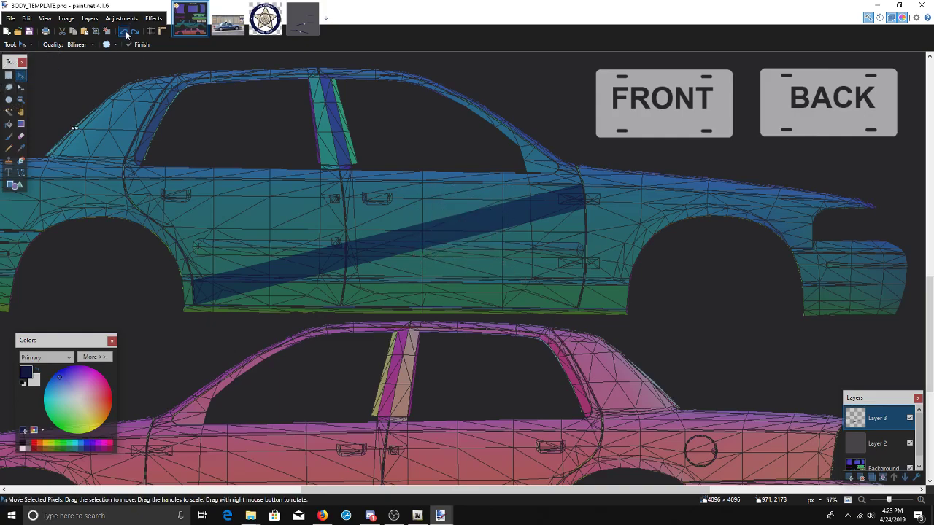
- Paste the seal onto a new layer above Layer 3 and enlarge it over the stripe on the front door
left_click(849, 478)
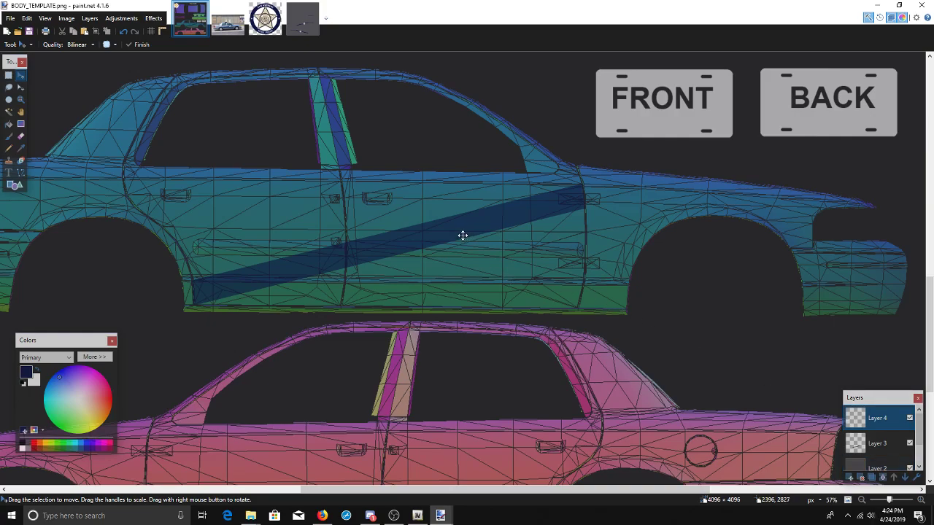
key("ctrl+v")
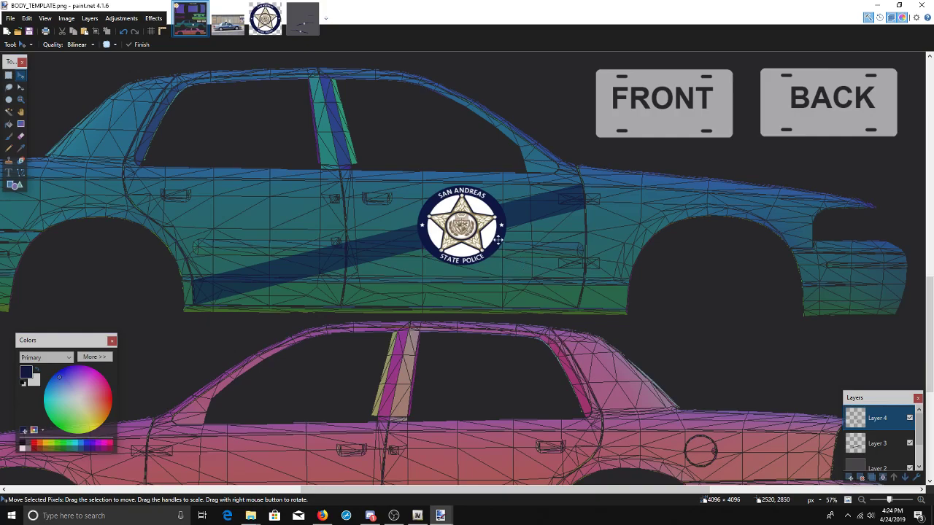
- Compare the stripe, seal and STATE TROOPER lettering layout in BX 14 CHGR STATE.png and ksp173.jpg with the body template
left_click(311, 29)
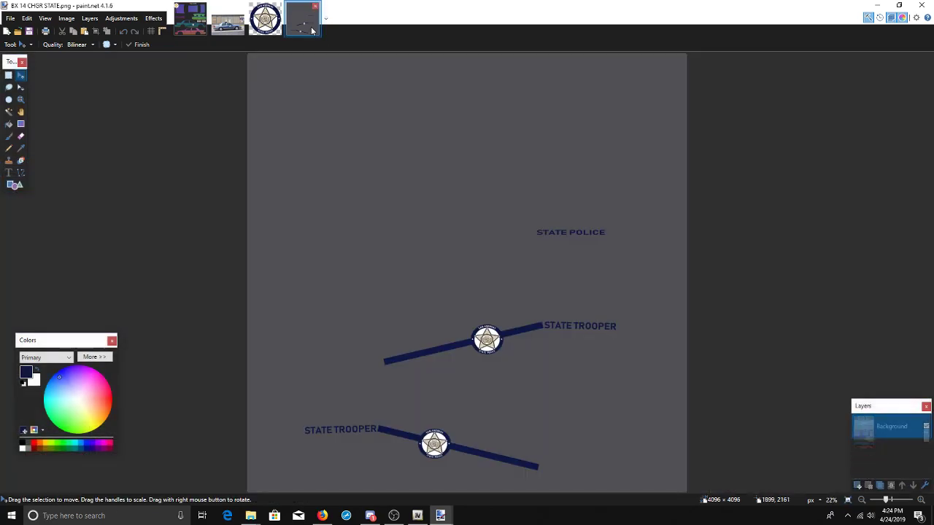
left_click(228, 19)
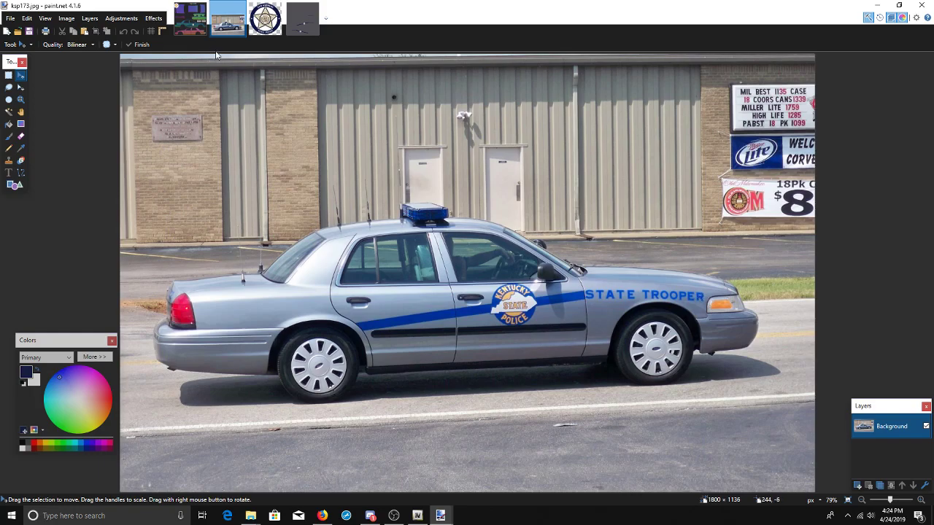
left_click(302, 21)
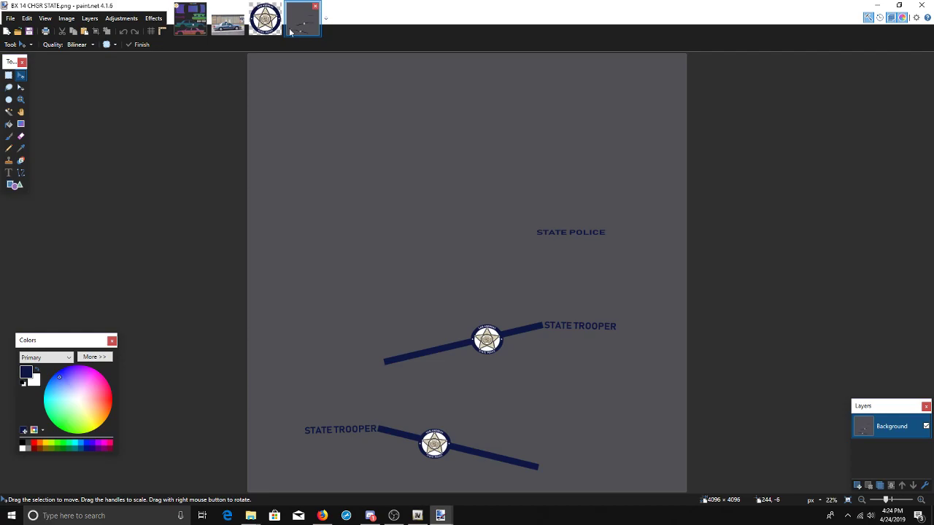
left_click(190, 19)
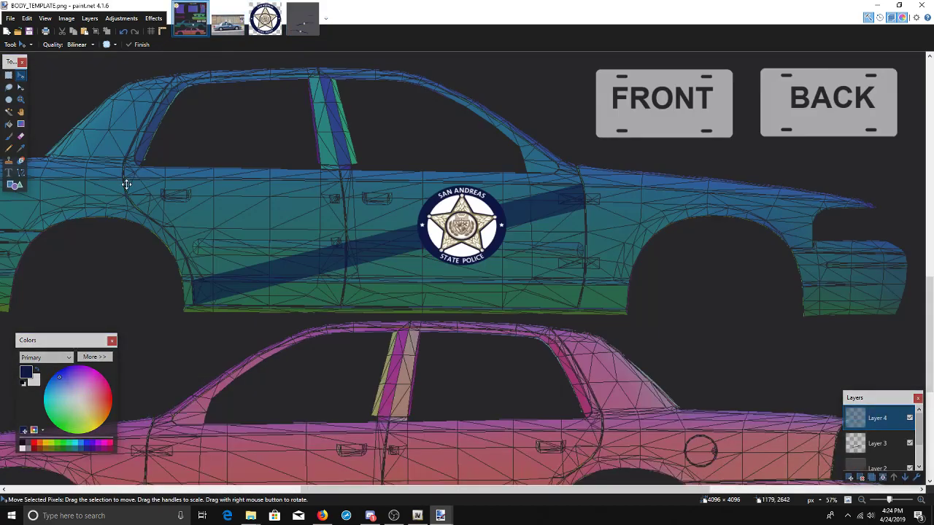
- Add the navy text STATE TROOPER in Calibri on Layer 4 above the upper car side view
scroll(126, 184, "up", 3)
left_click(6, 172)
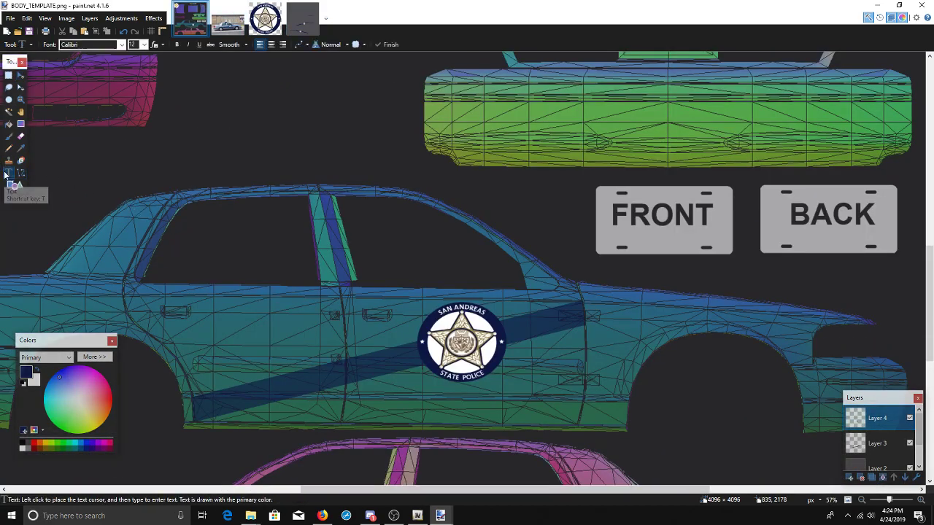
left_click(178, 213)
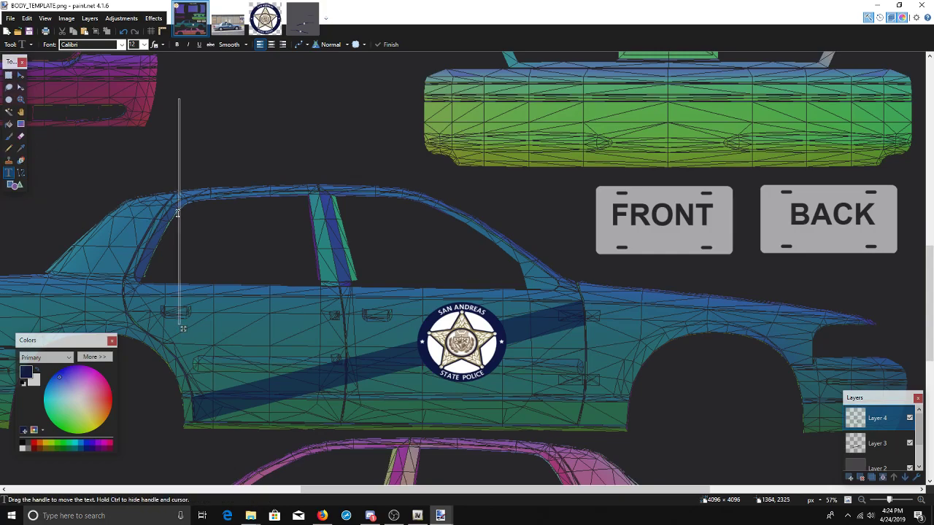
type("STATE TR")
key("BackSpace")
type("TE TRO")
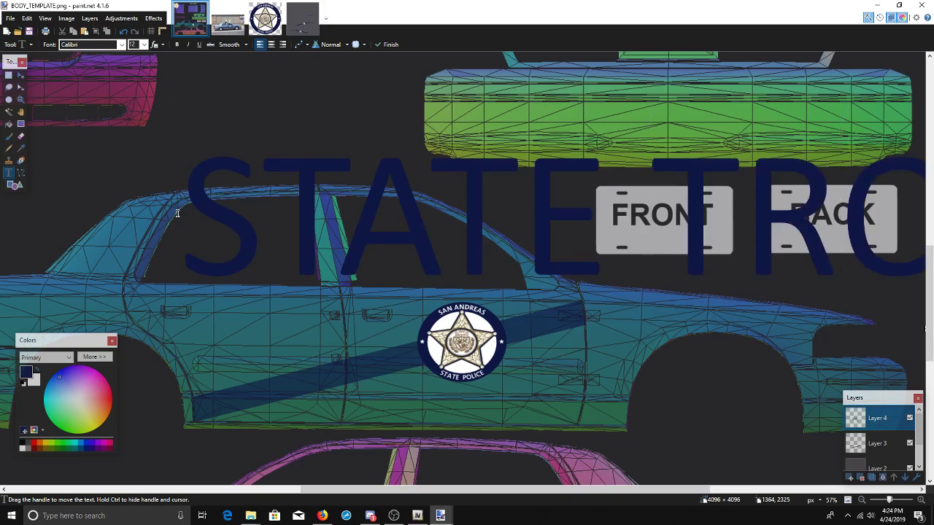
- Reduce the STATE TROOPER text to font size 150 and move it fully onto the canvas above the upper car side view
scroll(177, 213, "right", 5)
scroll(177, 213, "down", 2)
scroll(144, 210, "left", 5)
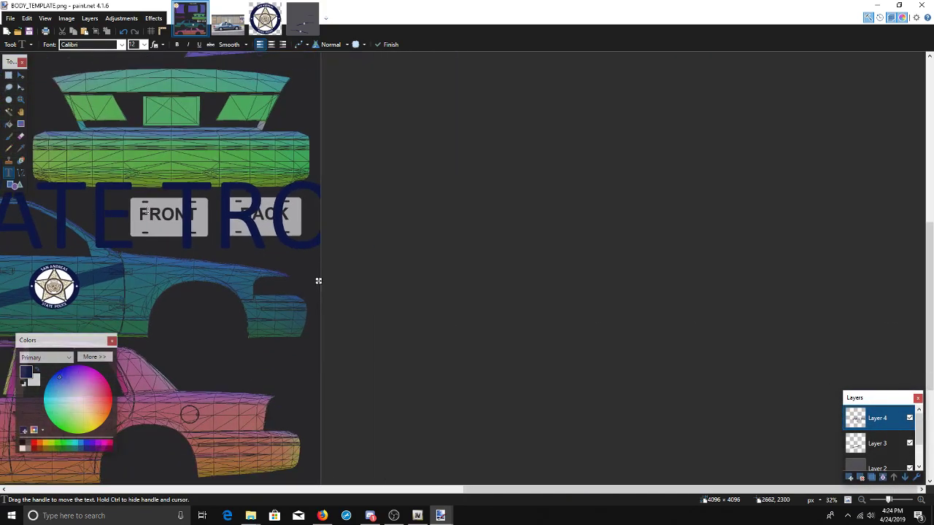
scroll(145, 209, "right", 6)
scroll(121, 201, "left", 1)
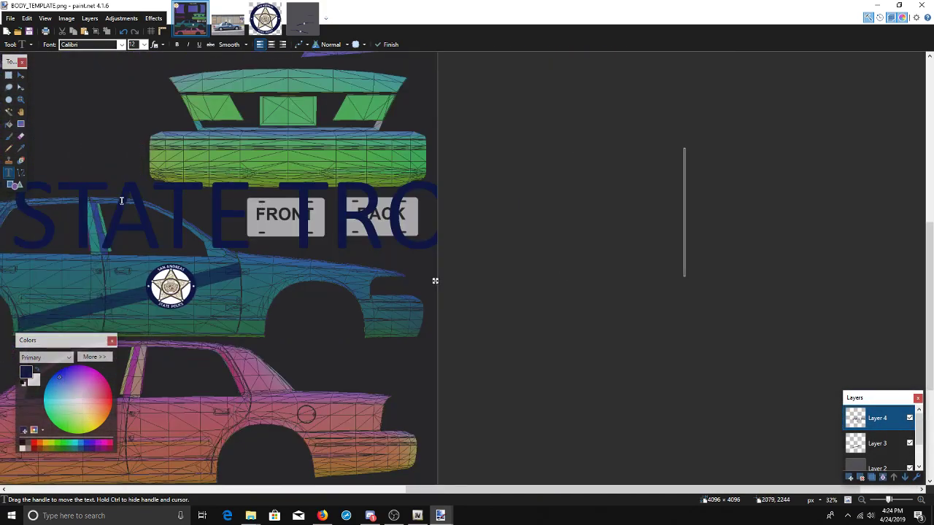
left_click(144, 45)
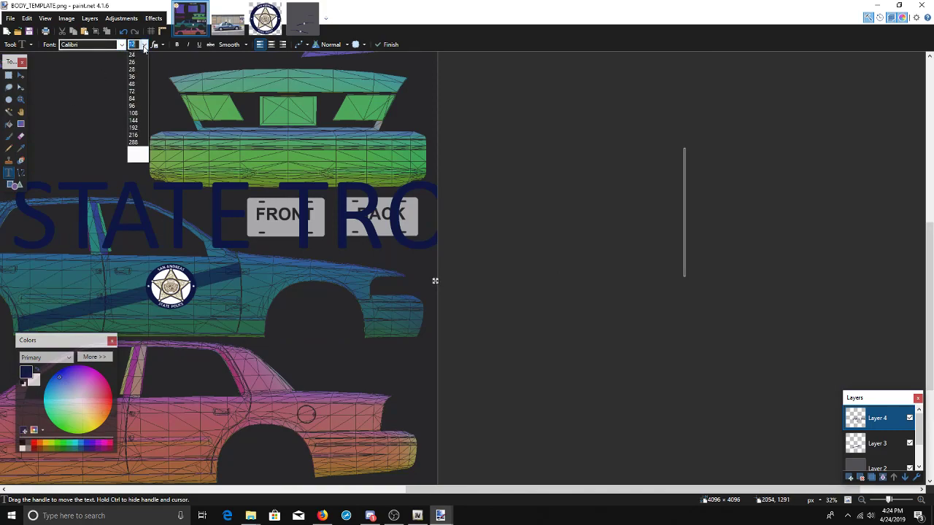
left_click(133, 67)
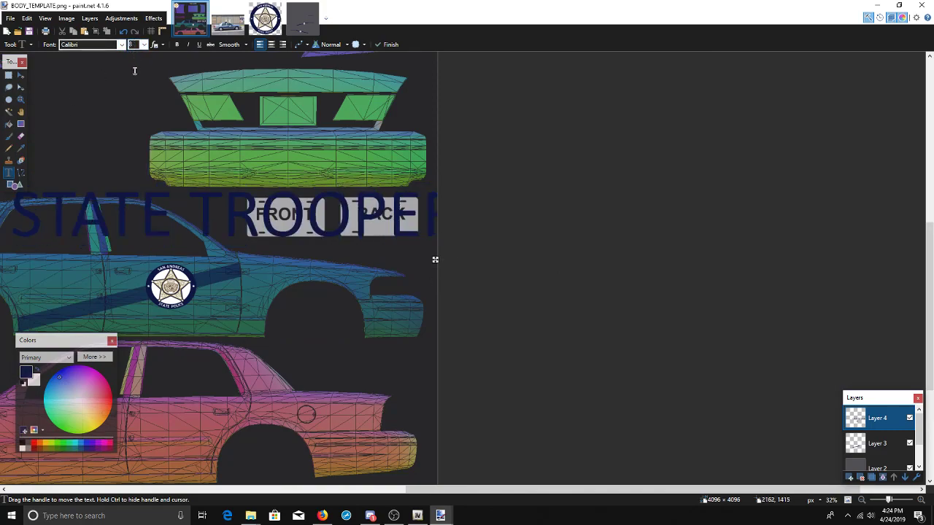
scroll(139, 79, "left", 5)
scroll(577, 227, "right", 5)
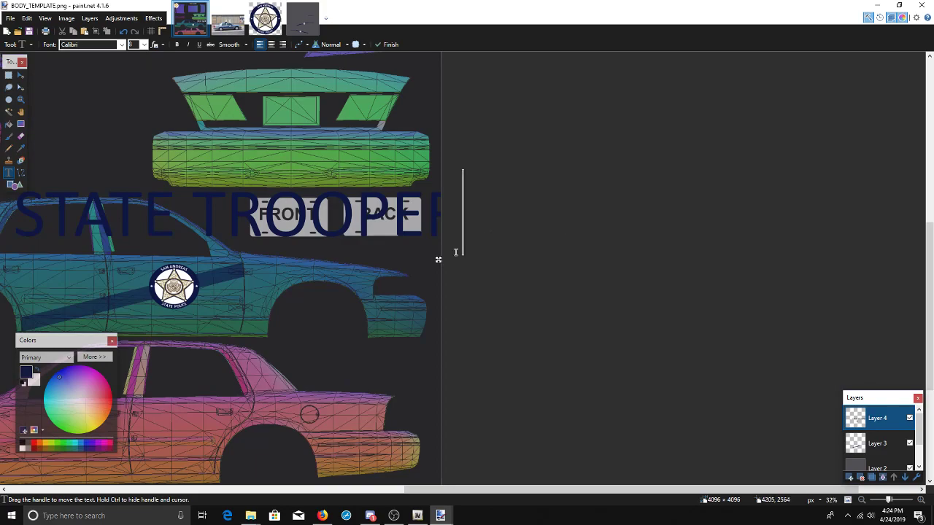
scroll(460, 250, "left", 5)
left_click_drag(672, 263, 580, 219)
left_click(132, 45)
type("150")
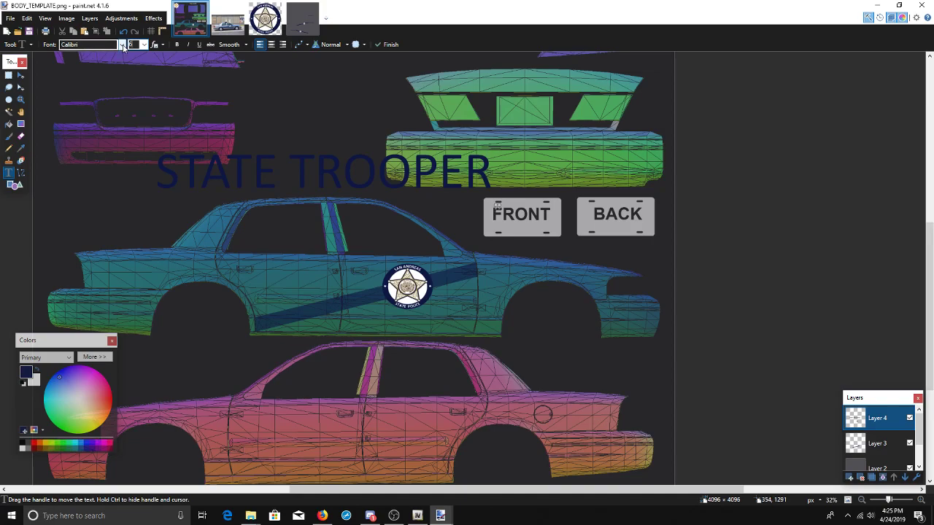
- Change the STATE TROOPER font to Candara and check it against the reference photo ksp173.jpg
left_click(122, 44)
key("Up")
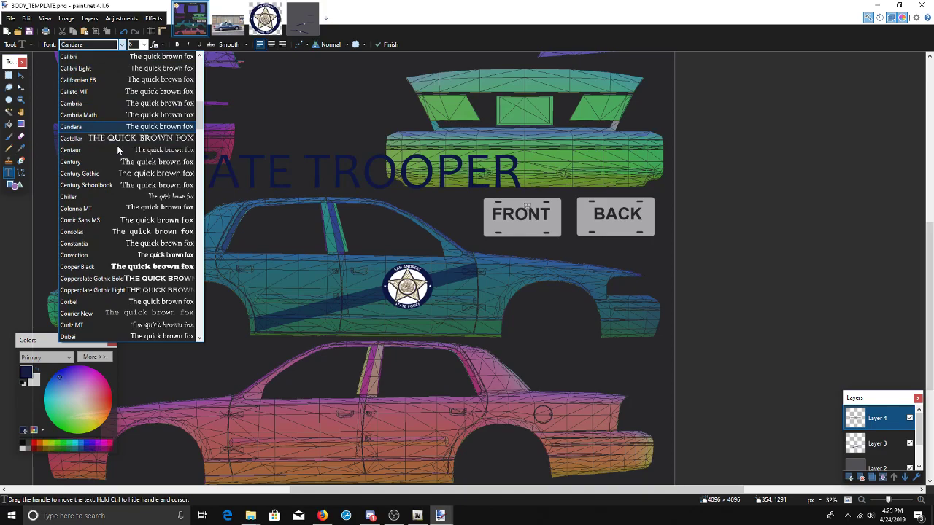
left_click(230, 27)
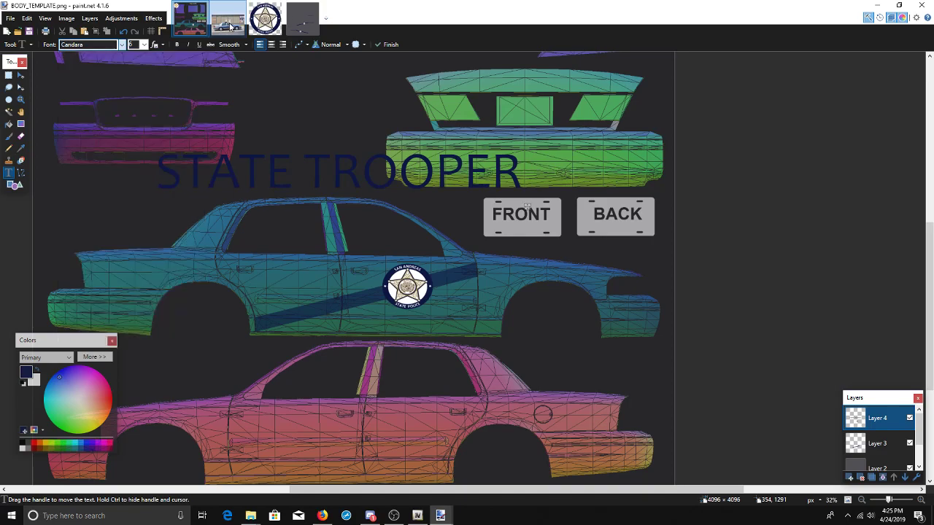
left_click(230, 27)
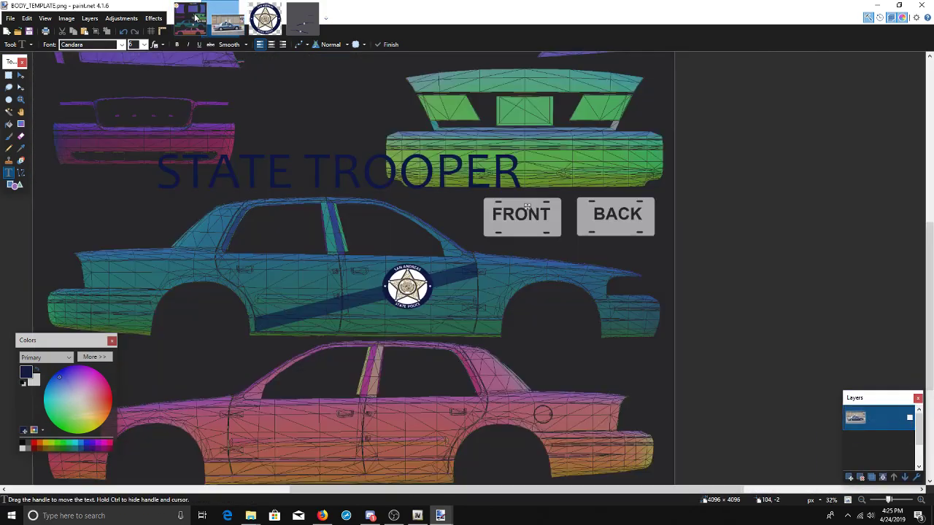
left_click(190, 22)
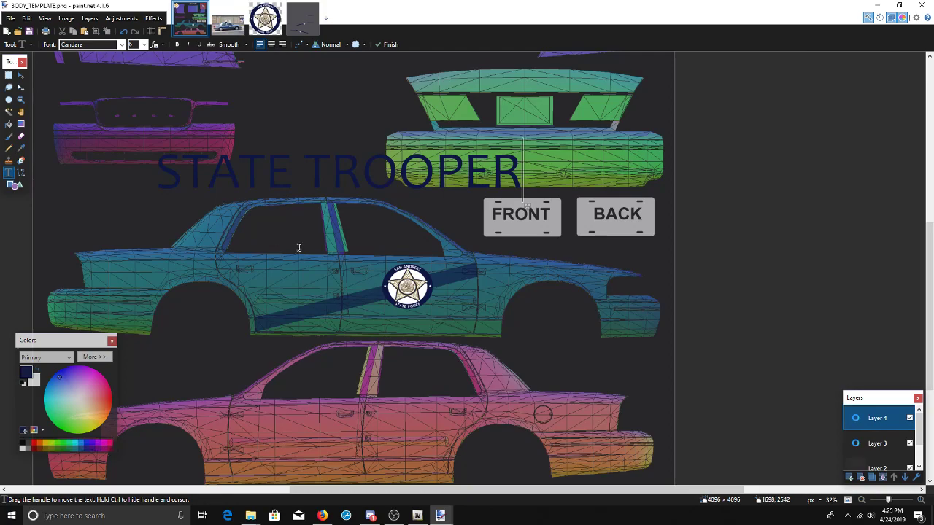
- Make the STATE TROOPER text bold and compare it with the fender lettering in ksp173.jpg
left_click(179, 45)
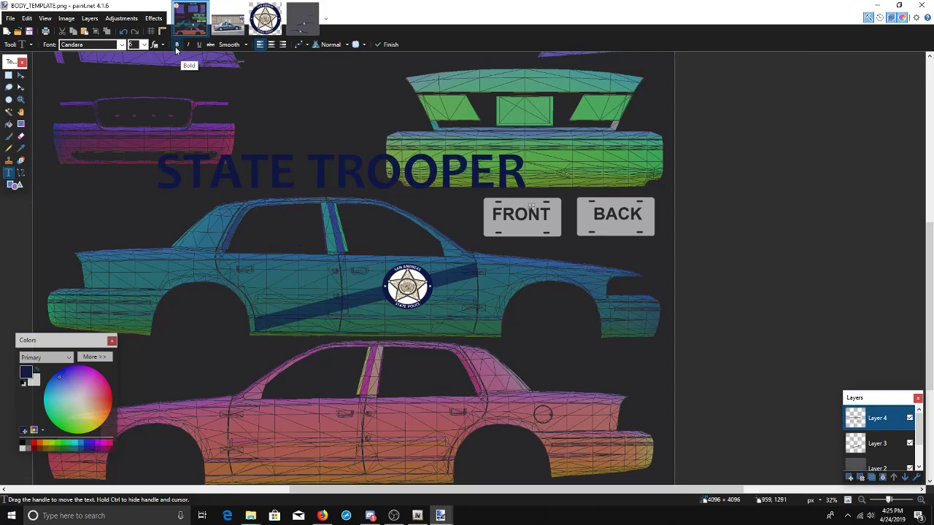
left_click(221, 28)
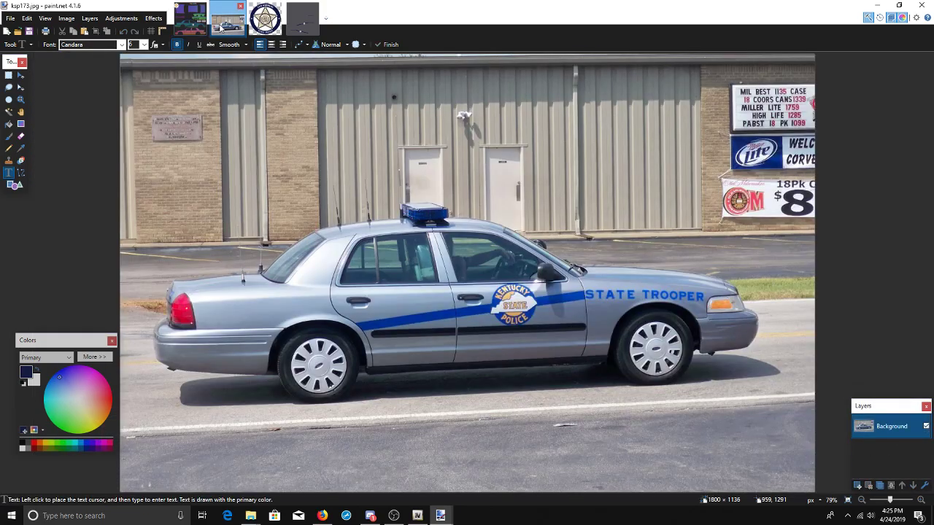
left_click(191, 21)
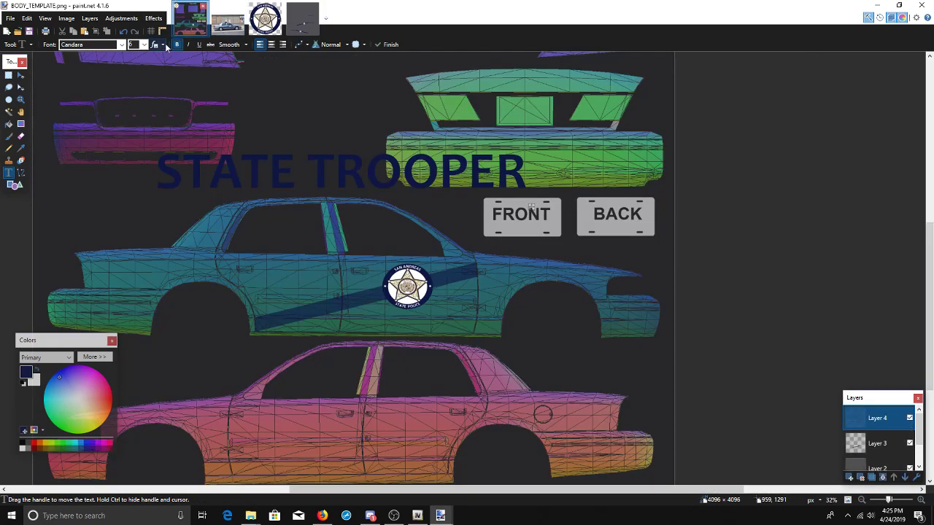
- Set the lettering's font to Cambria Math and shift the text toward the canvas's right edge, above the licence plates
left_click(99, 44)
key("Up")
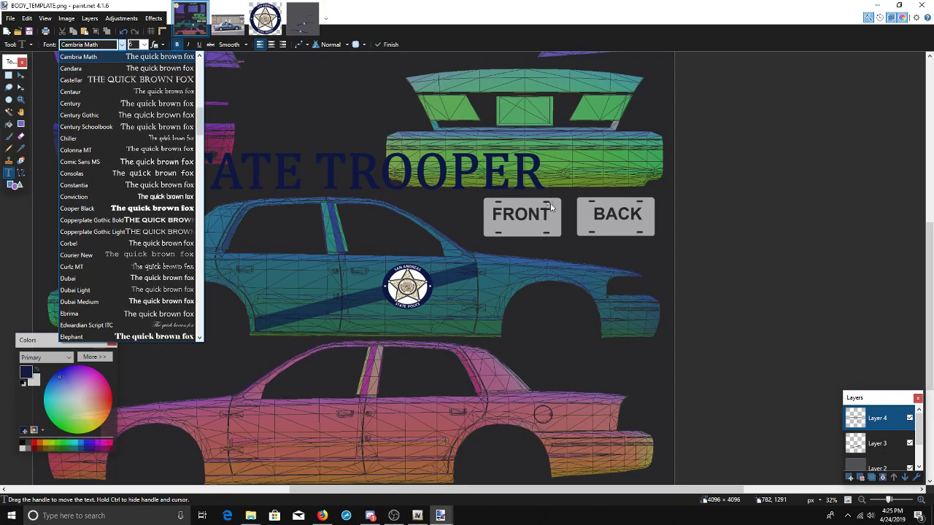
key("Return")
left_click_drag(550, 205, 672, 214)
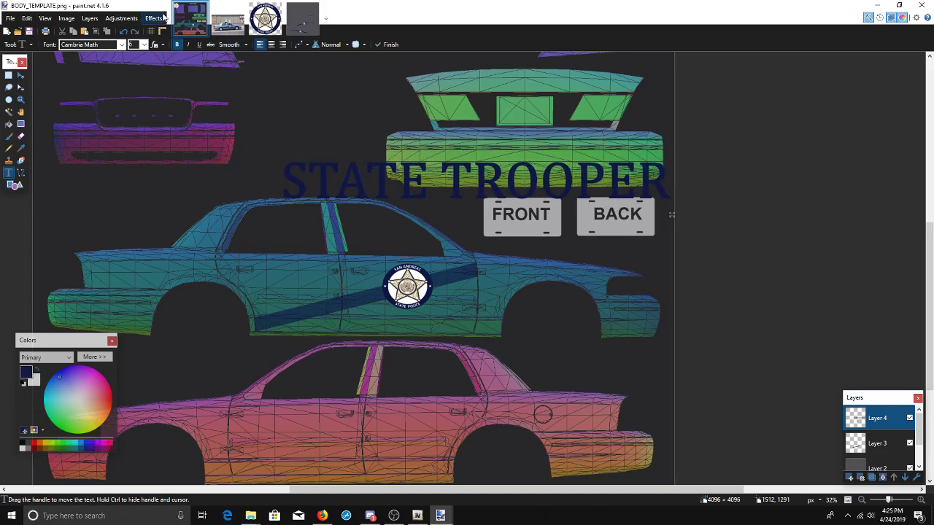
- Try alternative fonts on the STATE TROOPER text and apply Bahnschrift SemiLight SemiCondensed
left_click(121, 44)
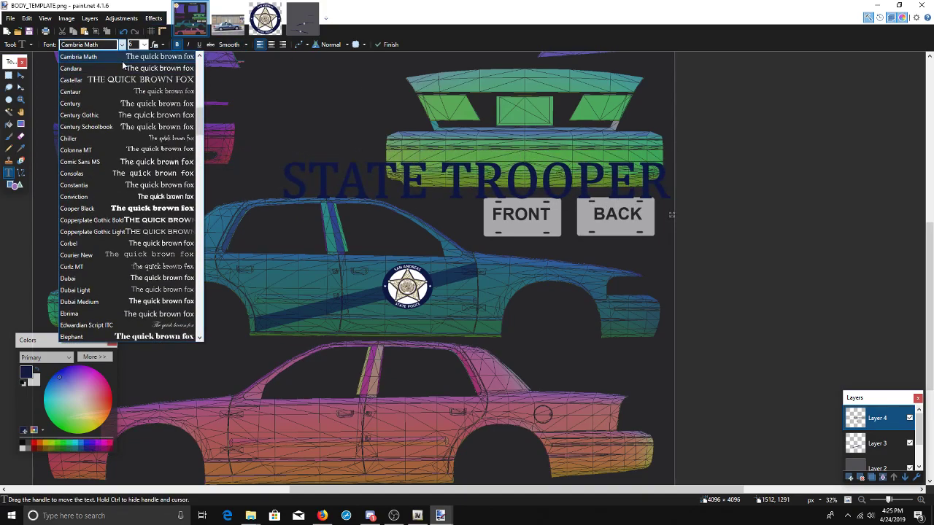
key("Up")
key("Up")
key("Up")
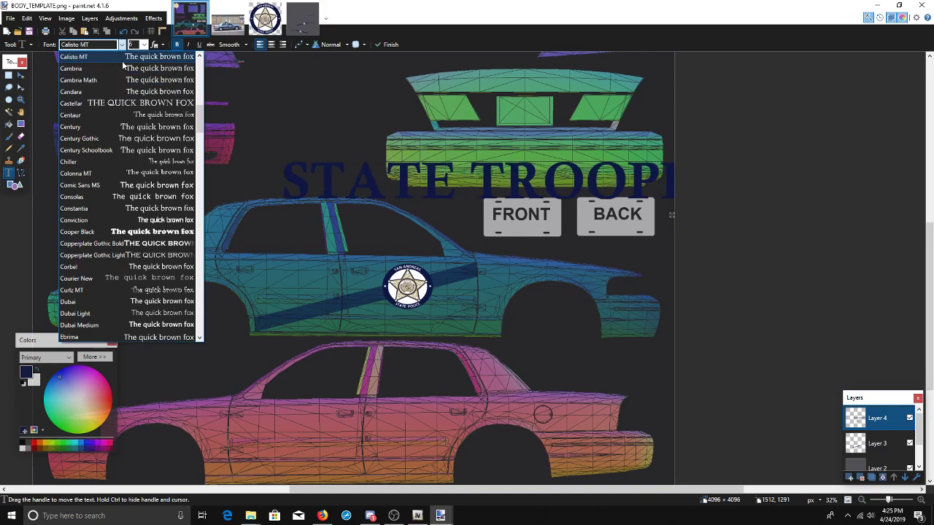
key("Up")
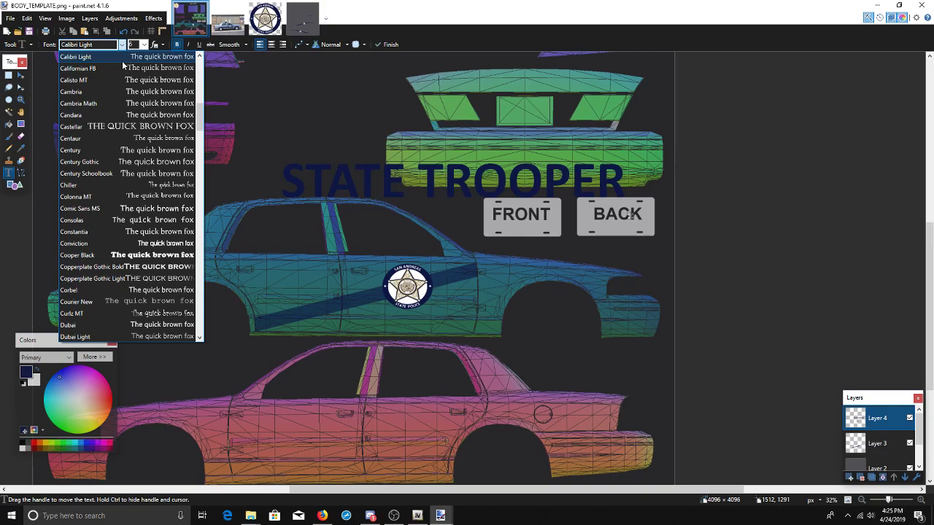
key("Up")
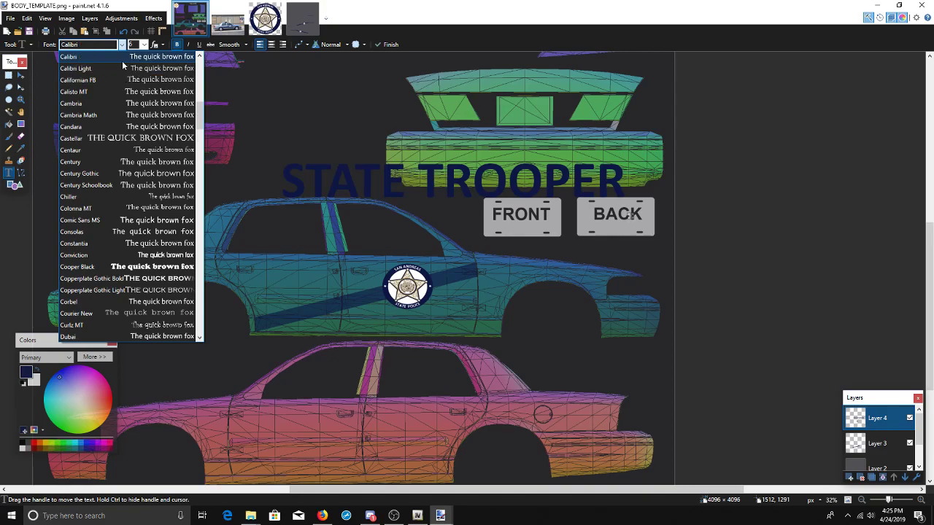
key("Down")
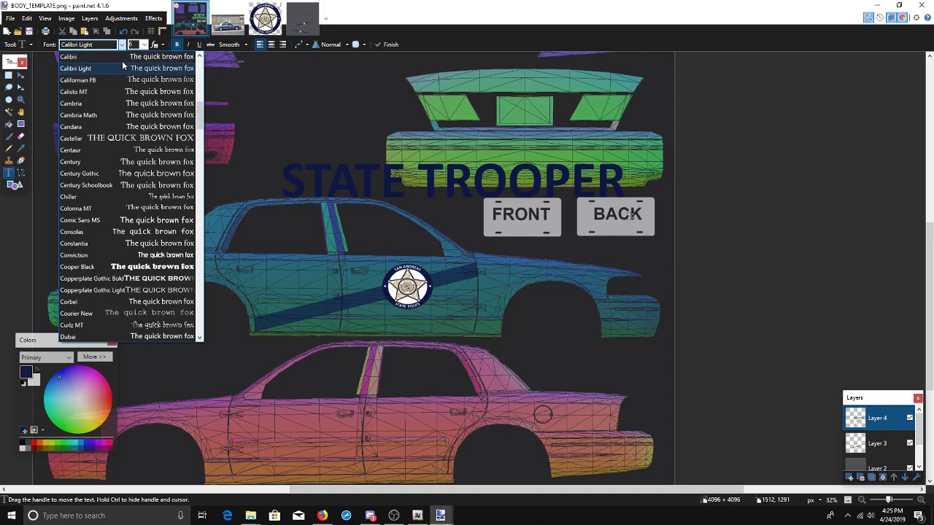
key("Up")
key("Up")
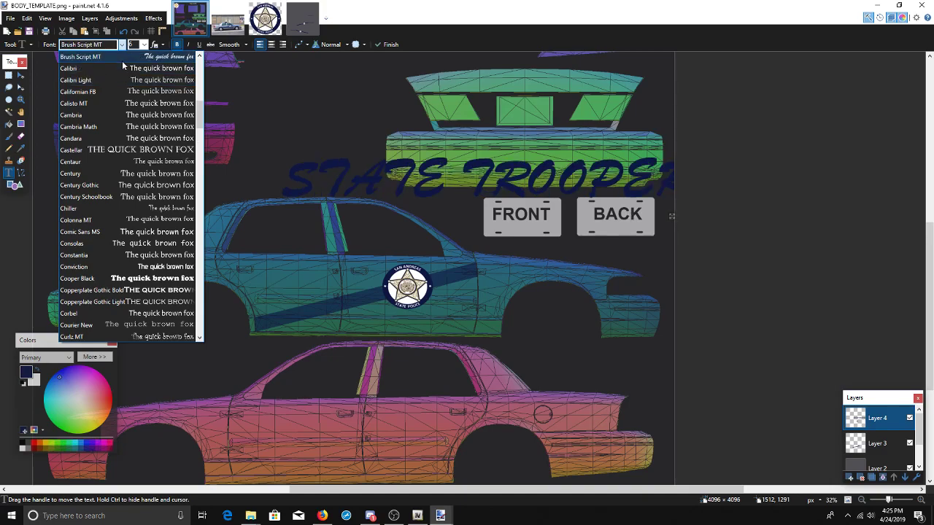
key("Up")
key("Up")
key("Up")
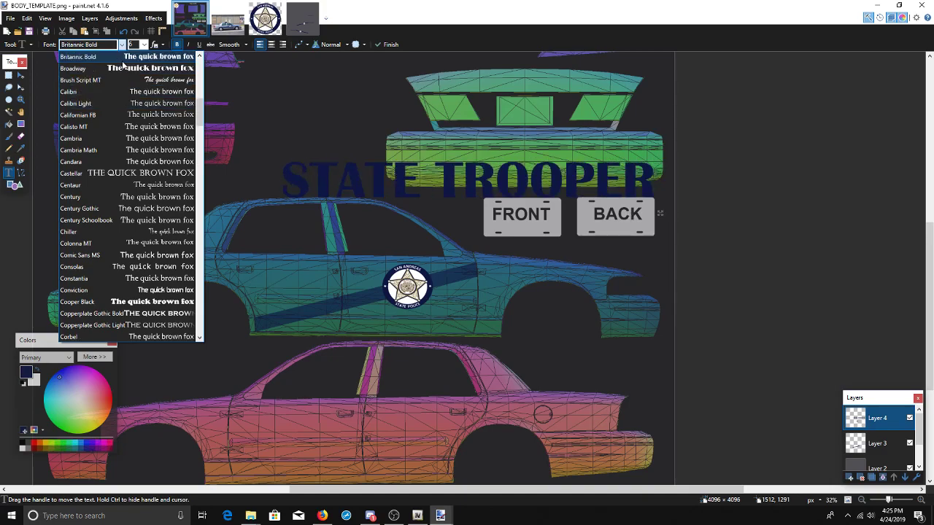
key("Up")
key("Up")
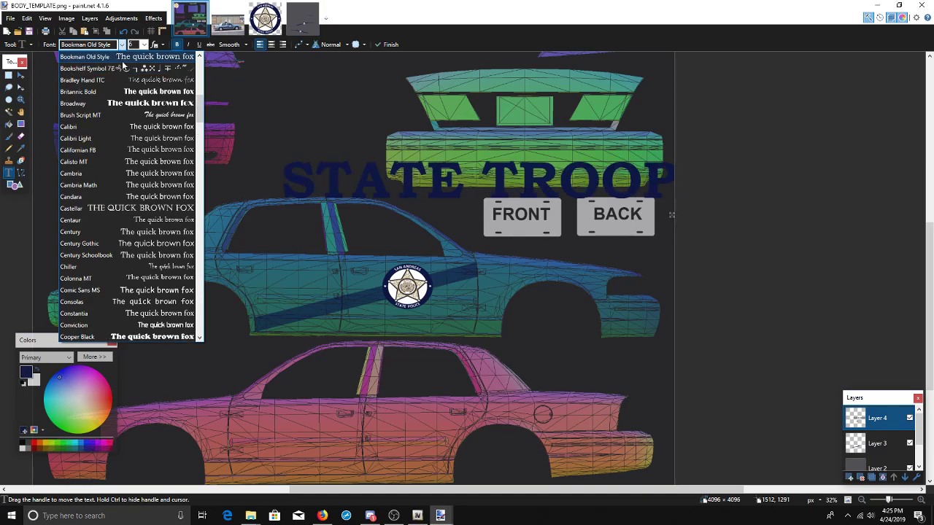
key("Up")
key("Up")
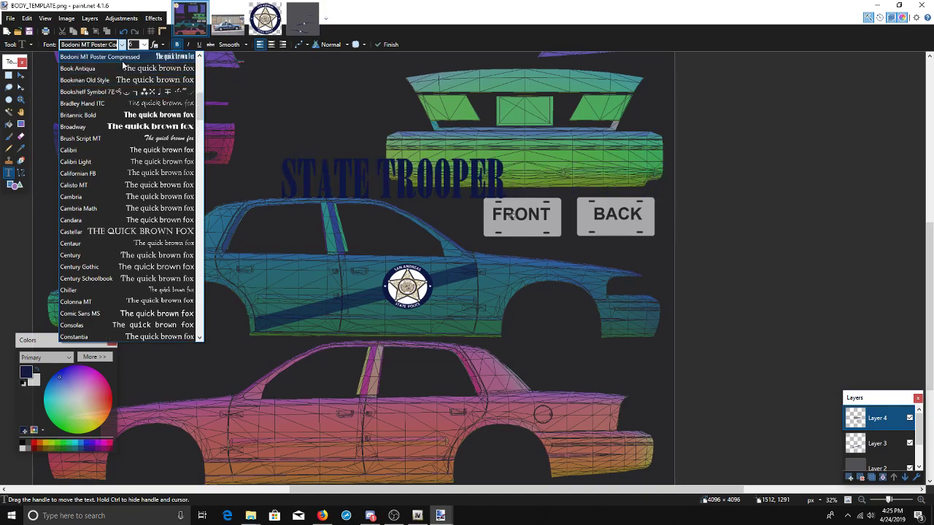
key("Up")
key("Up")
key("Up")
key("Up")
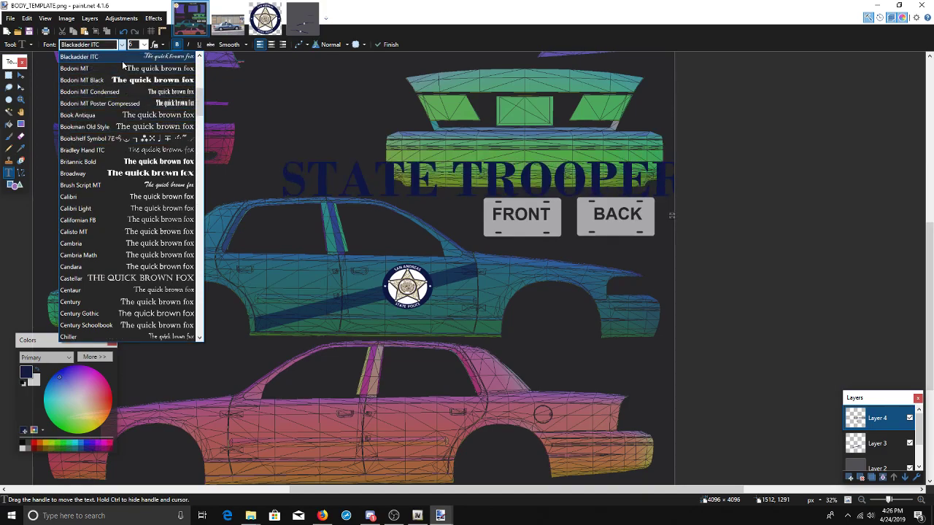
key("Up")
key("Up")
key("Up")
key("Up")
key("Up")
key("Up")
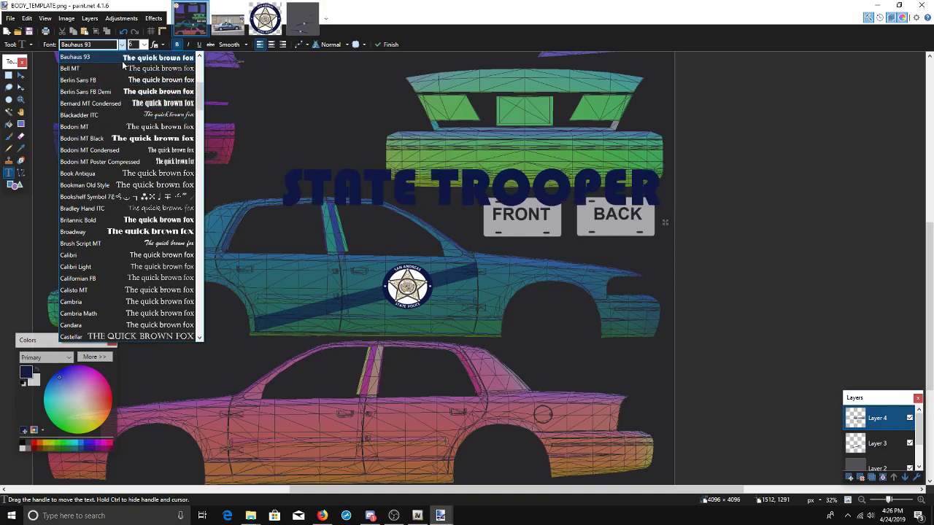
key("Up")
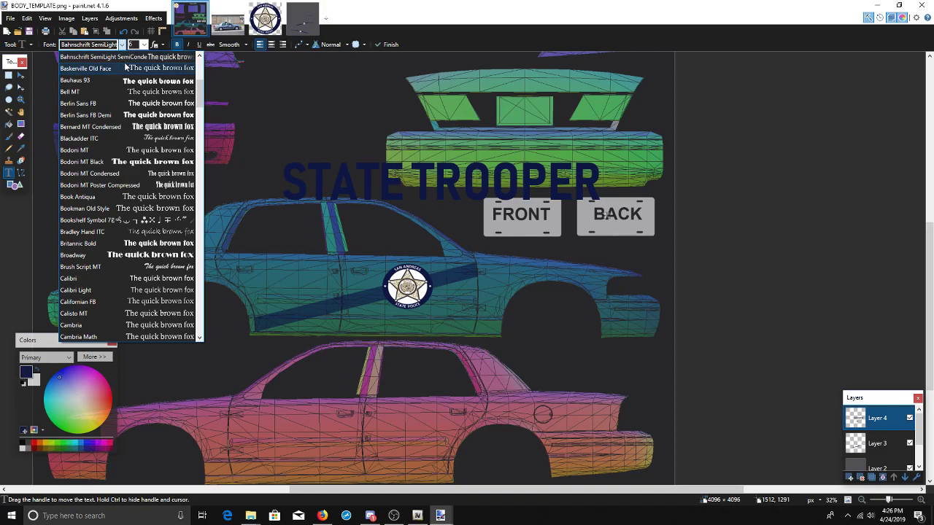
key("Return")
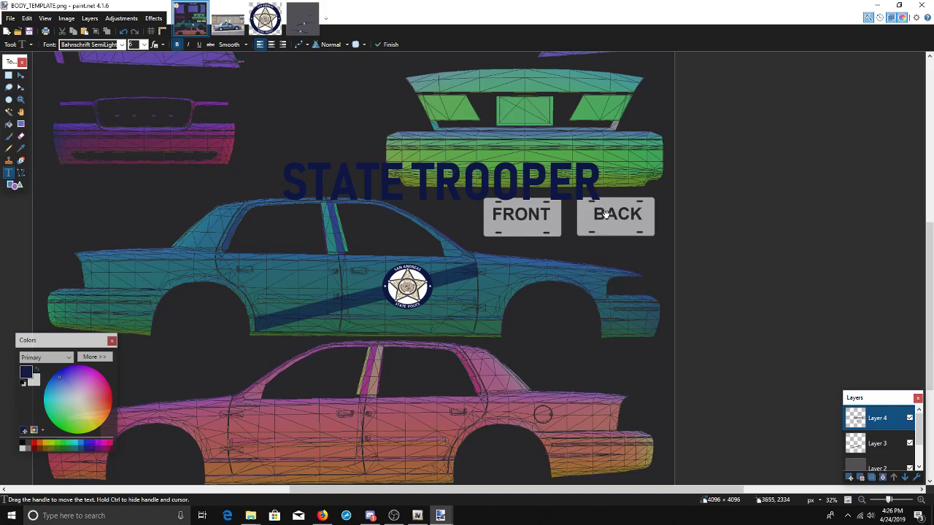
- Select all the letters of the large STATE TROOPER text on Layer 4 with the Magic Wand
left_click(9, 112)
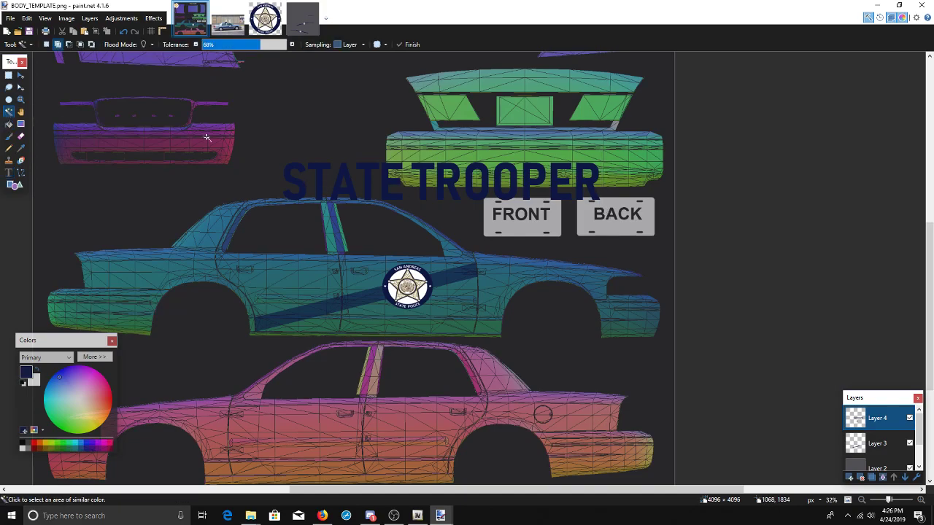
left_click(297, 183)
left_click(324, 181, "ctrl")
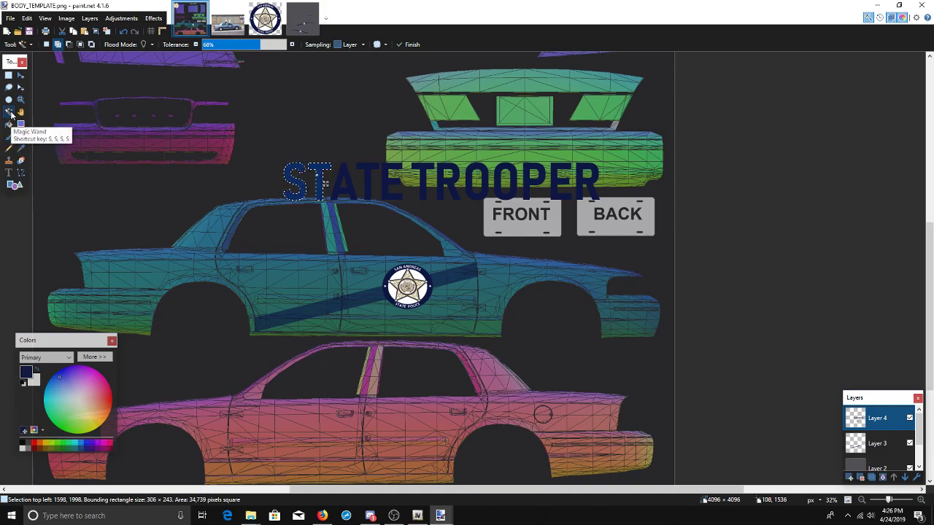
left_click(349, 192, "ctrl")
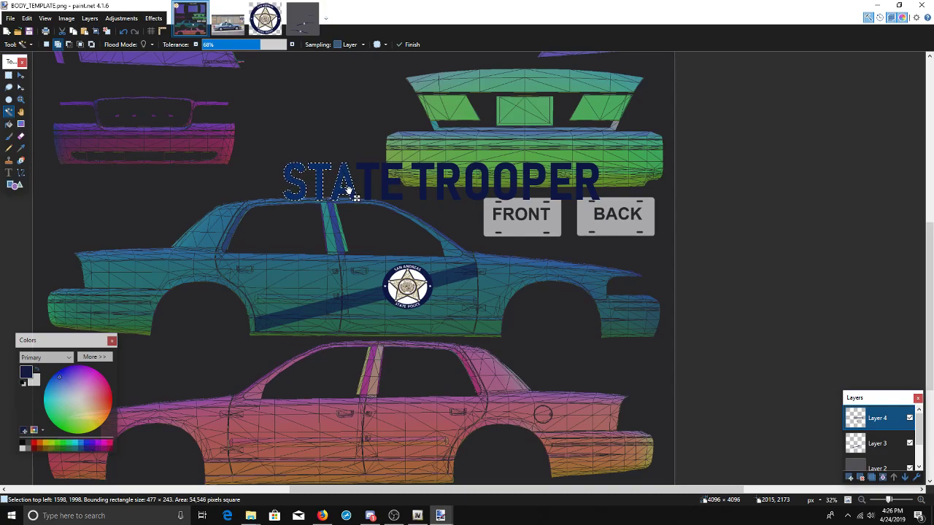
left_click(372, 182, "ctrl")
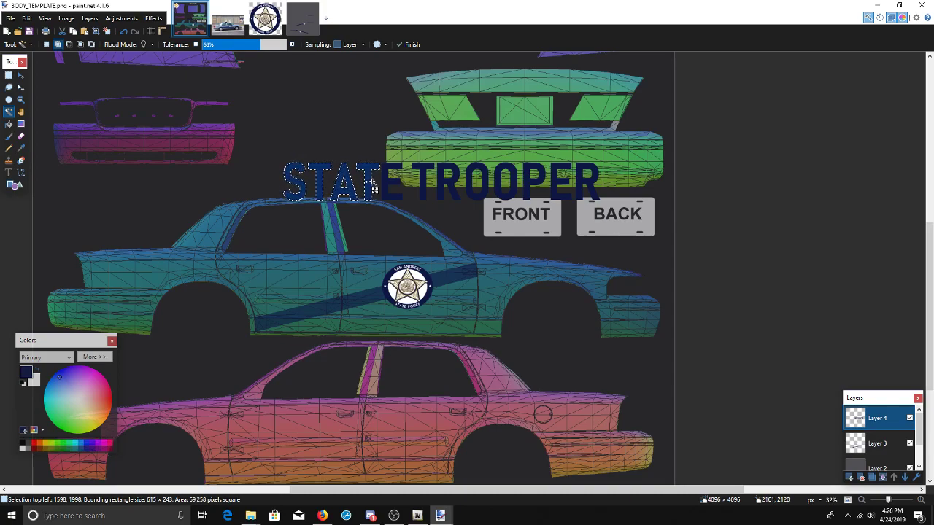
left_click(416, 180, "ctrl")
left_click(441, 180, "ctrl")
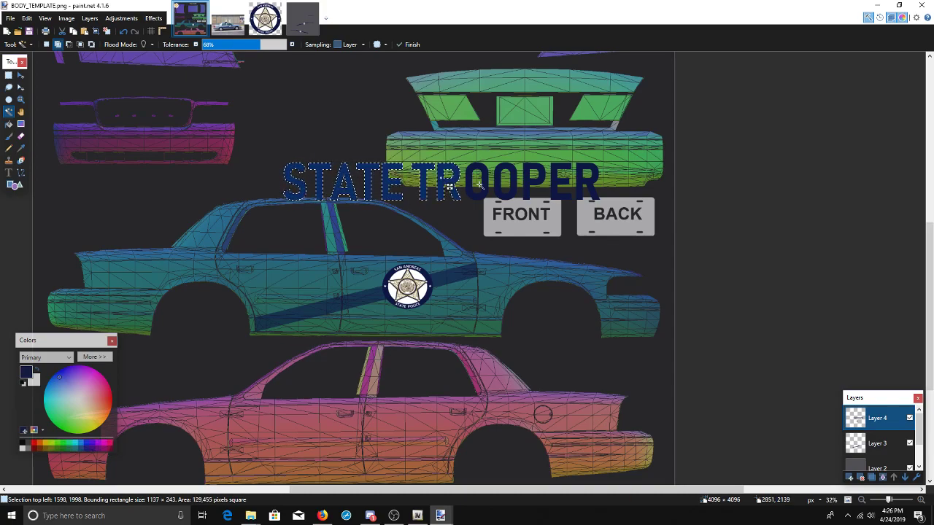
left_click(482, 182, "ctrl")
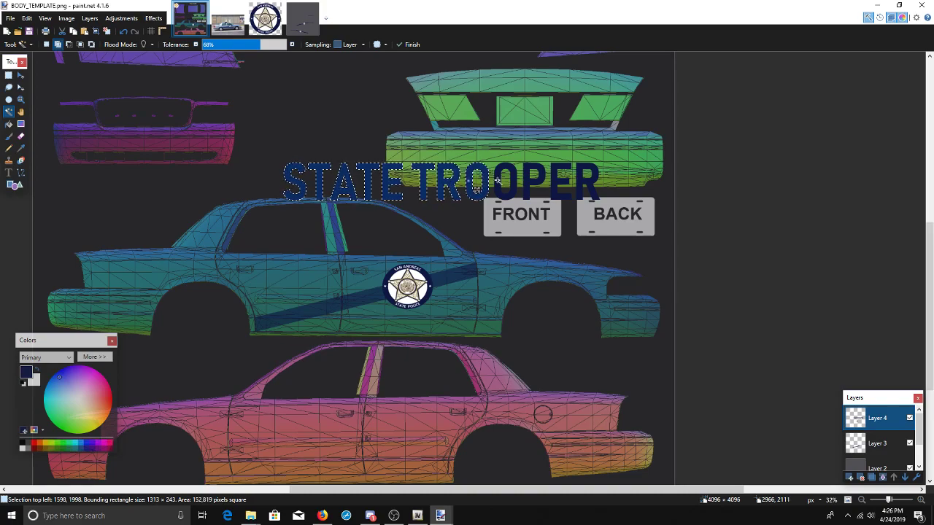
left_click(494, 179, "ctrl")
left_click(530, 180, "ctrl")
left_click(559, 182, "ctrl")
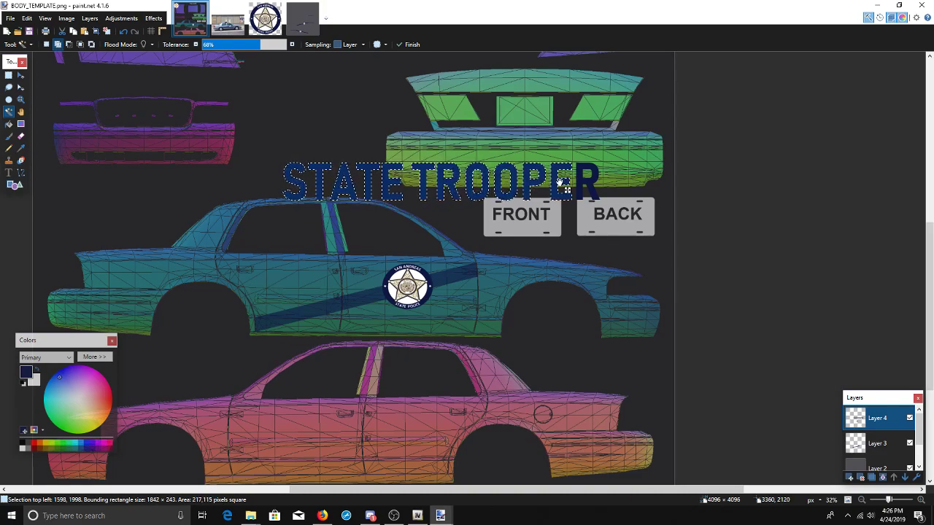
left_click(580, 182, "ctrl")
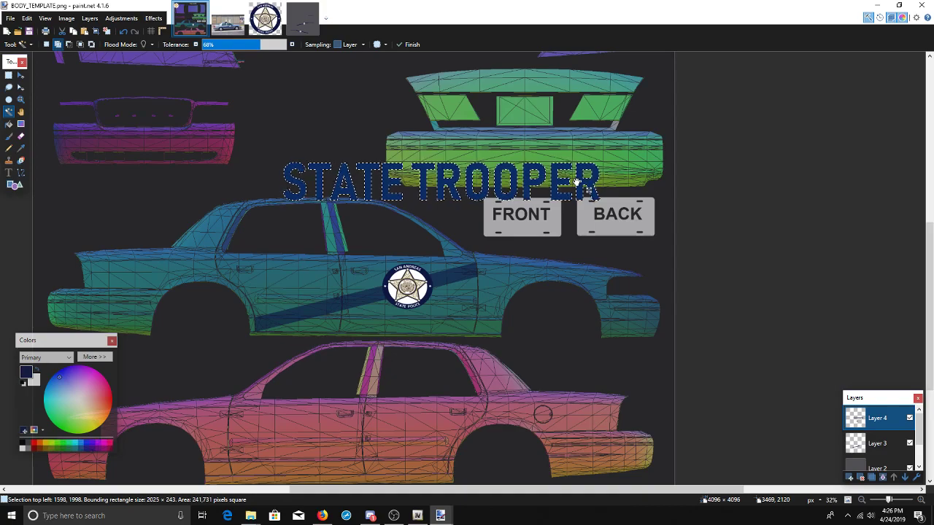
- Paste a copy of the lettering, scale it to about 772 × 81 px on the front fender beside the stripe, and compare it with ksp173.jpg
key("ctrl+c")
key("ctrl+v")
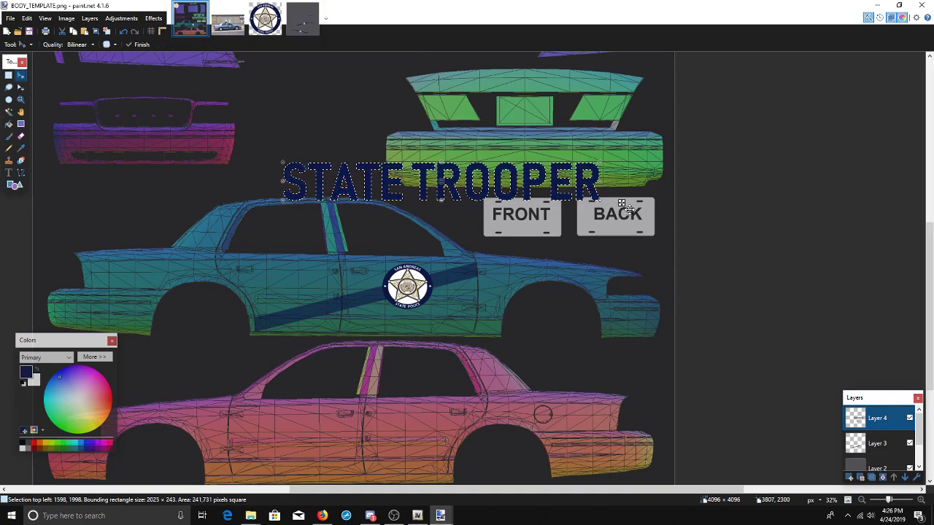
left_click_drag(623, 204, 582, 298)
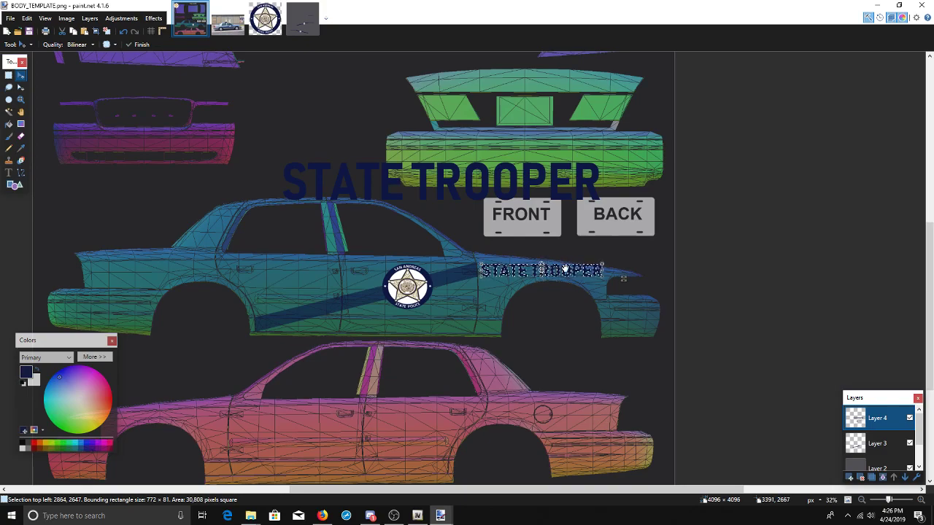
left_click(227, 26)
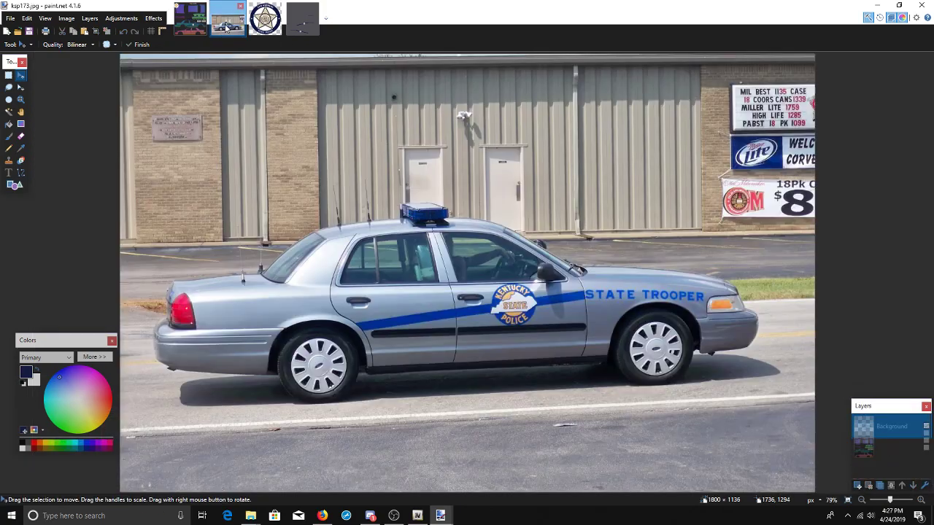
left_click(190, 18)
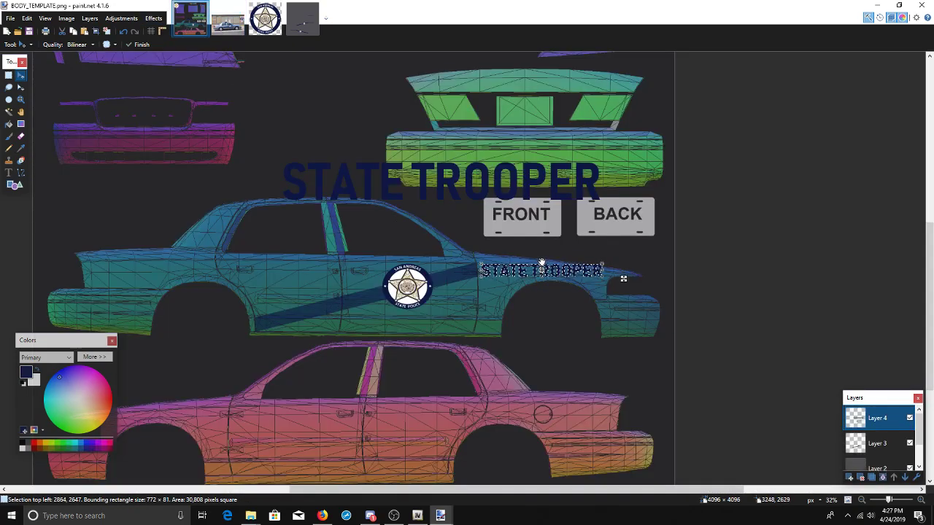
- Rotate the fender lettering to about -2.99° to follow the hood line, check it against ksp173.jpg, and deselect it
mouse_move(610, 274)
left_mouse_down()
mouse_move(607, 285)
mouse_move(624, 286)
left_mouse_up()
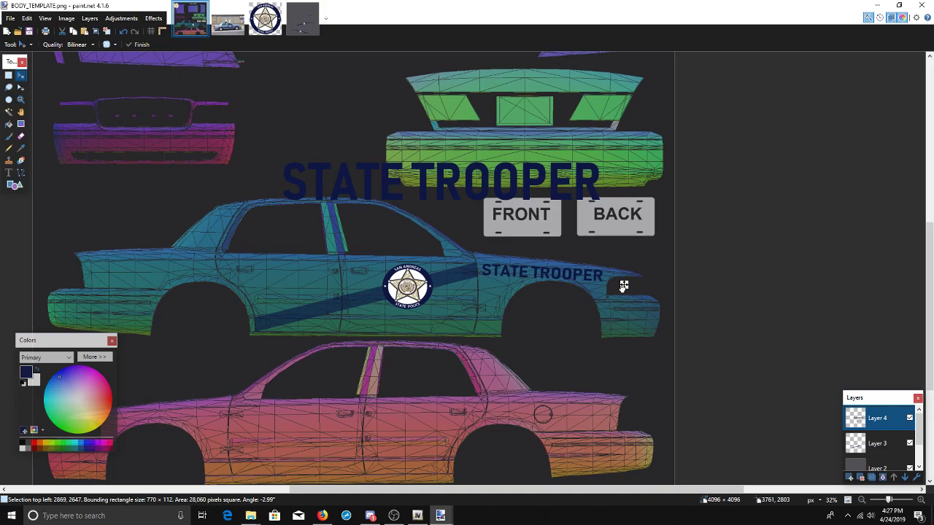
left_click(228, 19)
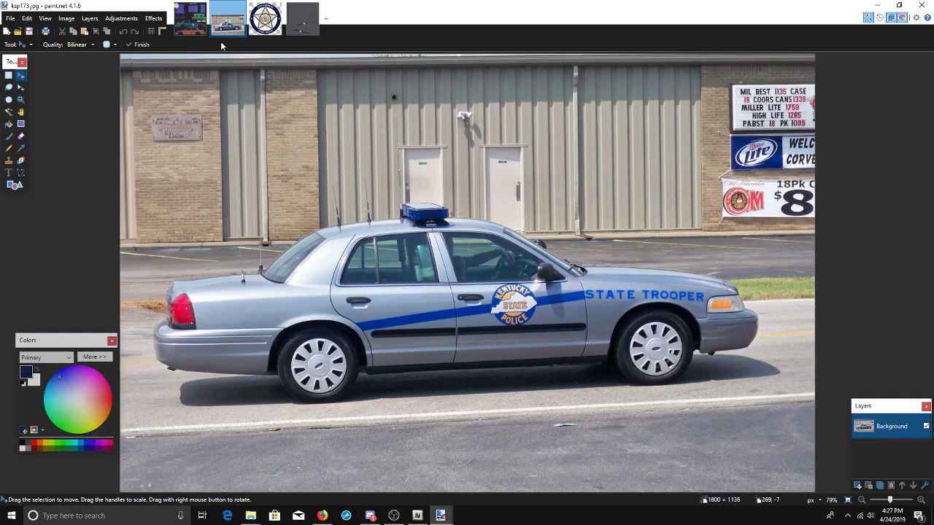
left_click(183, 17)
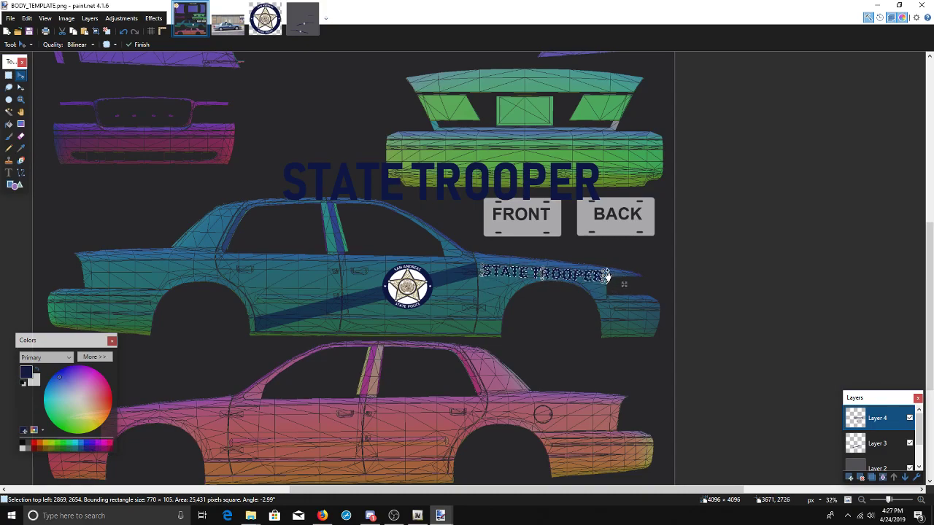
key("ctrl+d")
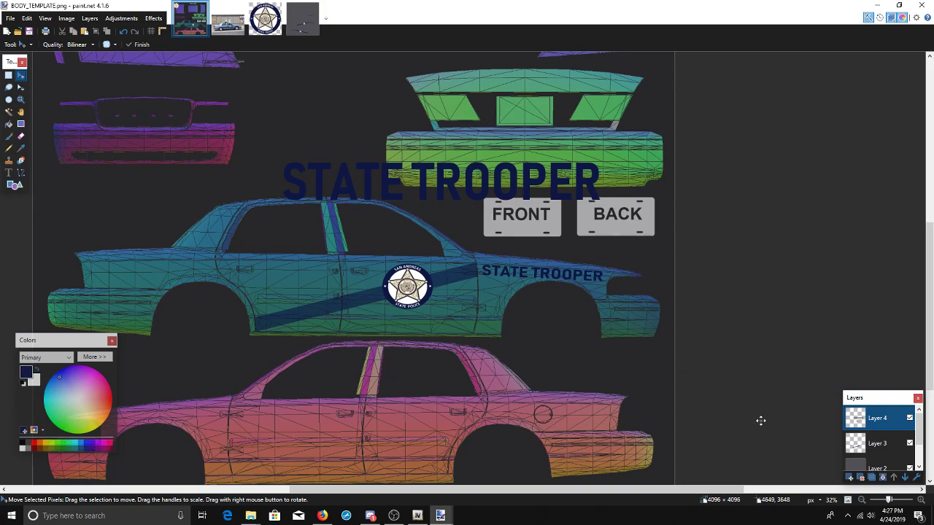
- Delete the original large STATE TROOPER lettering above the car with a rectangular selection
left_click(8, 75)
left_click_drag(270, 153, 618, 214)
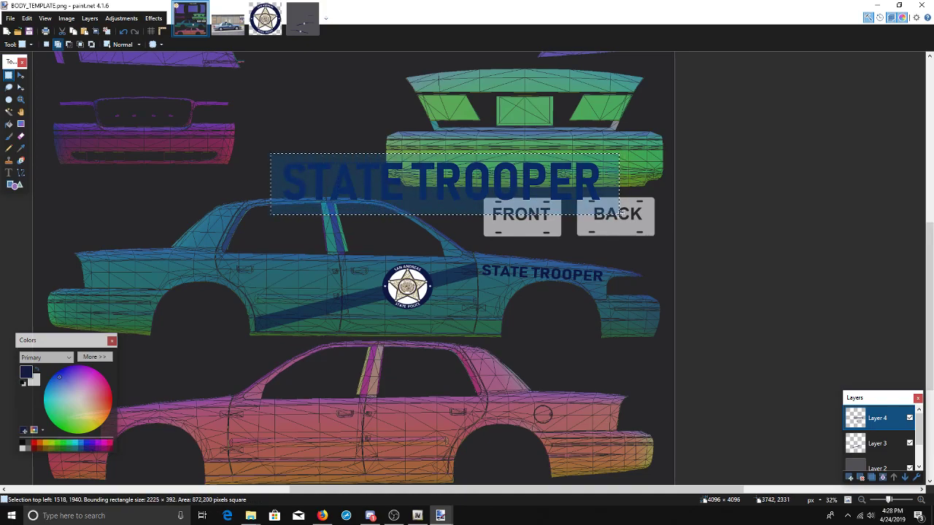
key("Delete")
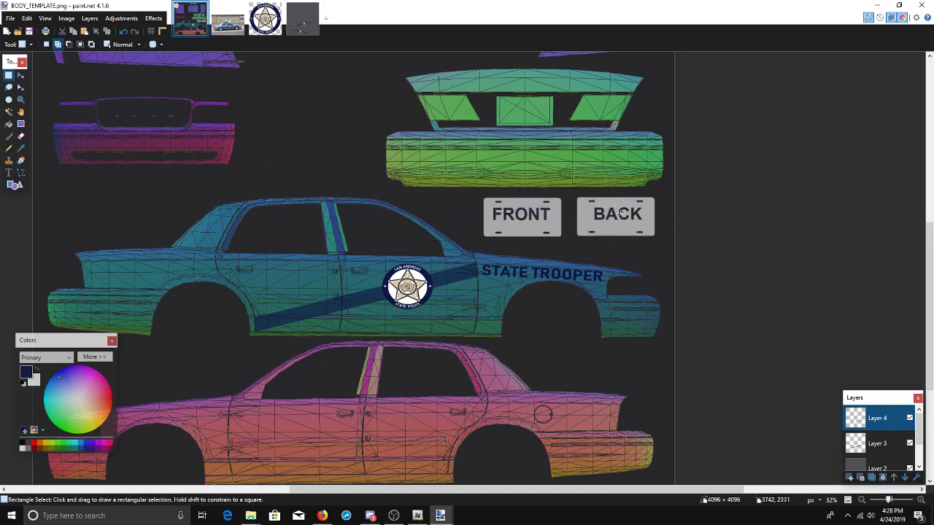
- Merge Layer 4 with the fender lettering down into Layer 3
double_click(888, 418)
left_click(504, 294)
left_click(883, 478)
- Set Layer 3's opacity to 255 and merge it down into Layer 2
double_click(881, 421)
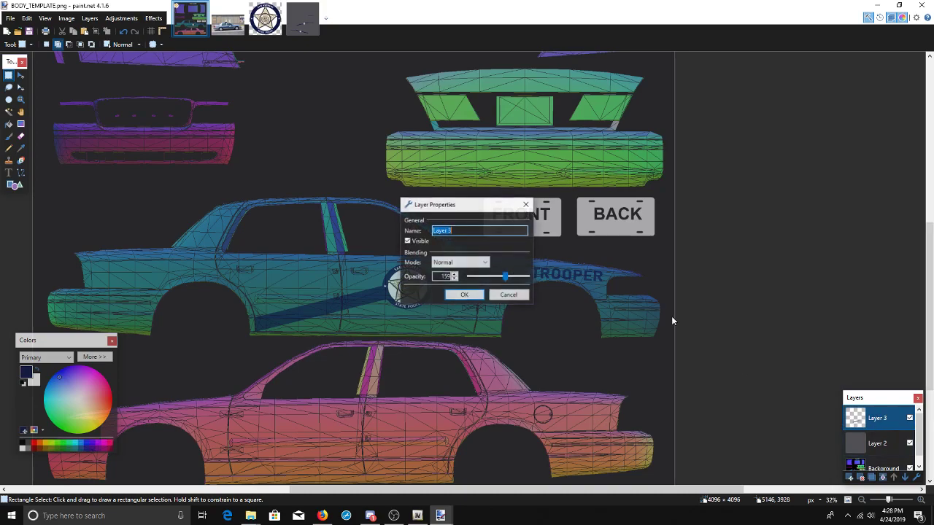
left_click_drag(509, 278, 550, 289)
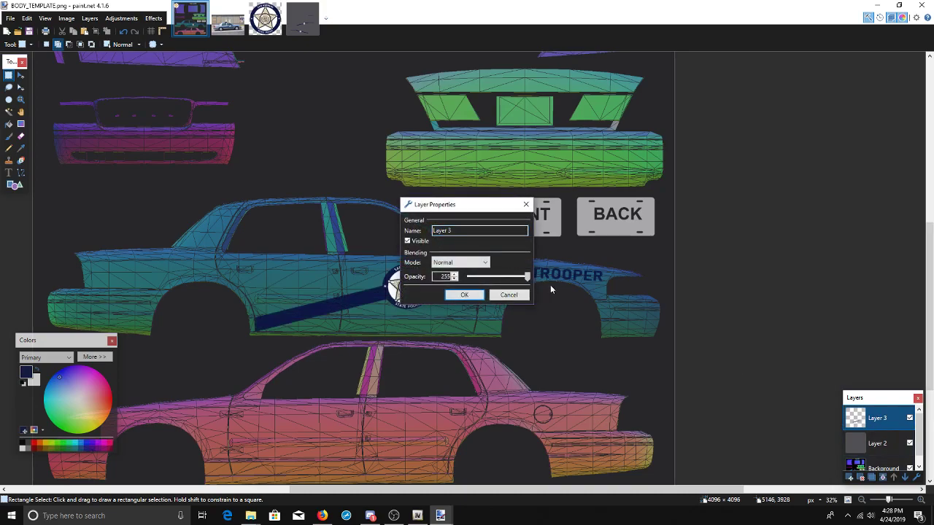
left_click(464, 294)
left_click(883, 478)
- Set Layer 2's opacity to 255 and merge it down into the Background layer
double_click(881, 422)
left_click_drag(501, 278, 558, 285)
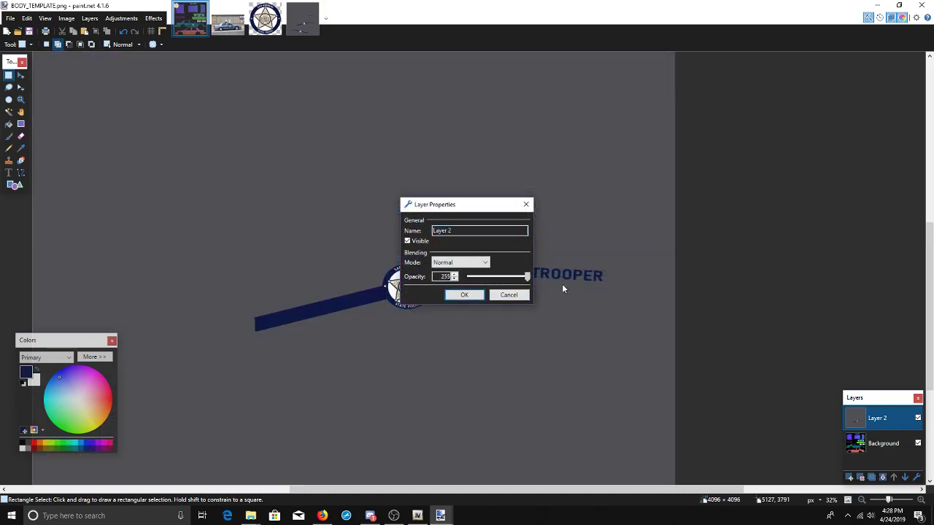
left_click(464, 294)
left_click(882, 478)
left_click(11, 19)
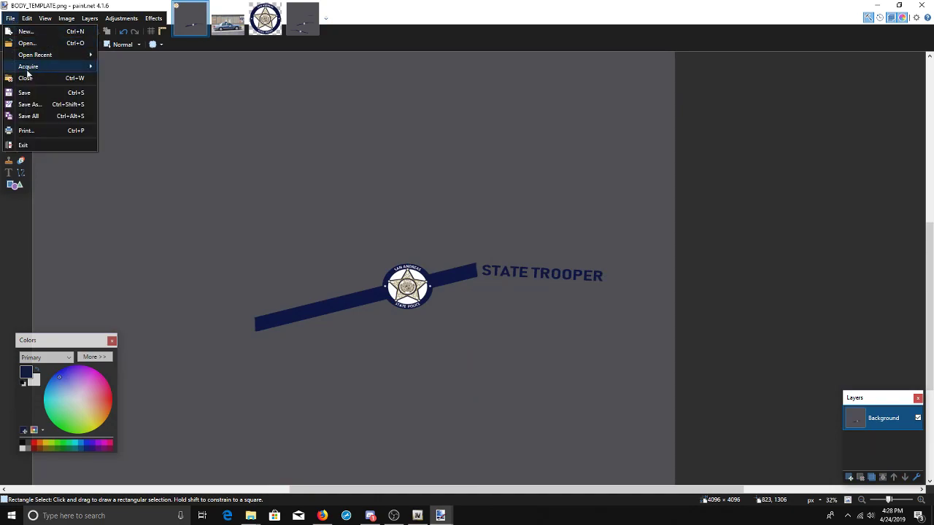
left_click(31, 106)
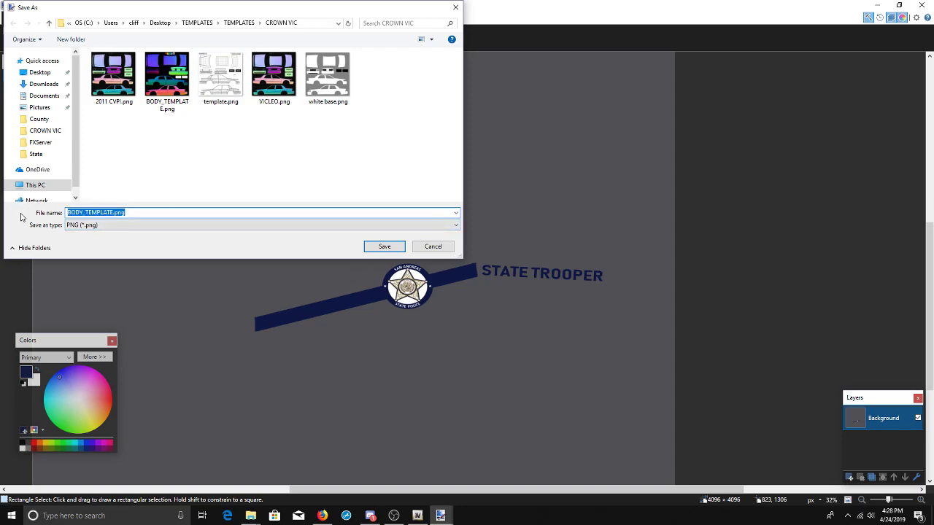
type("yO")
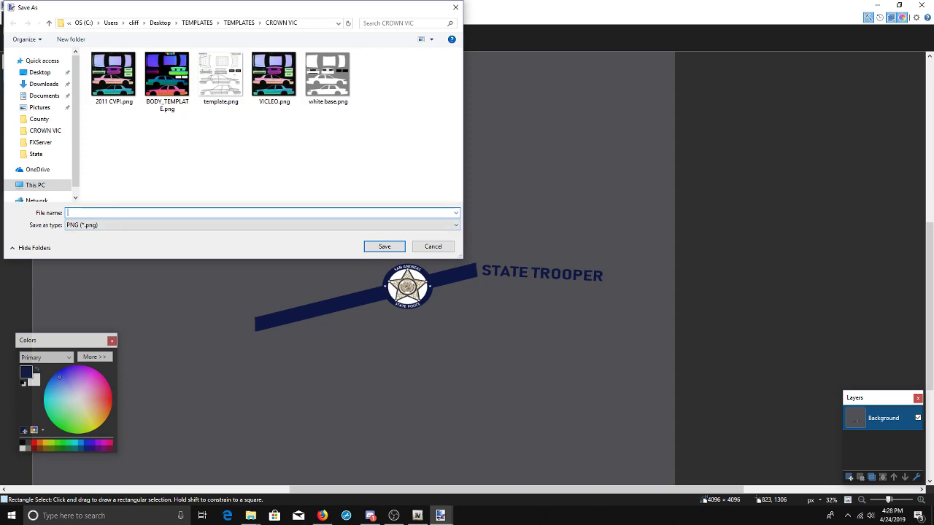
type("Youtube")
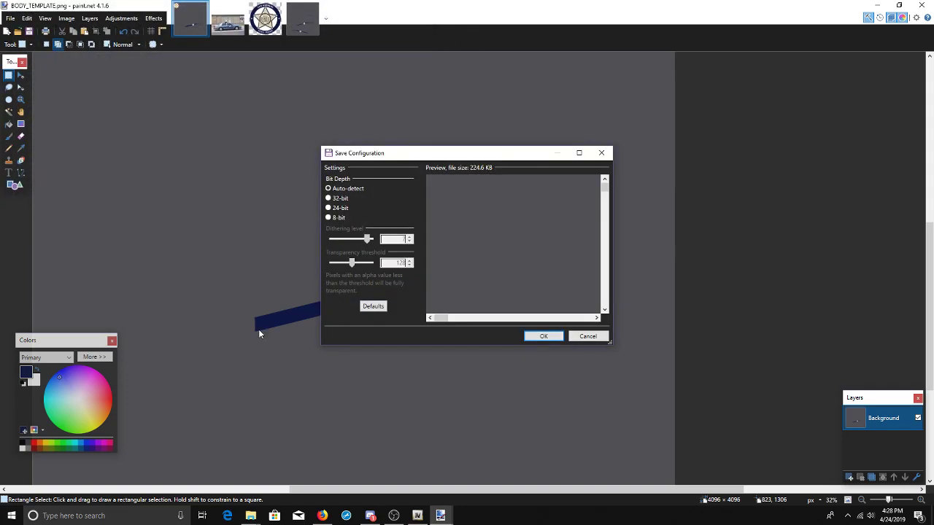
left_click(587, 336)
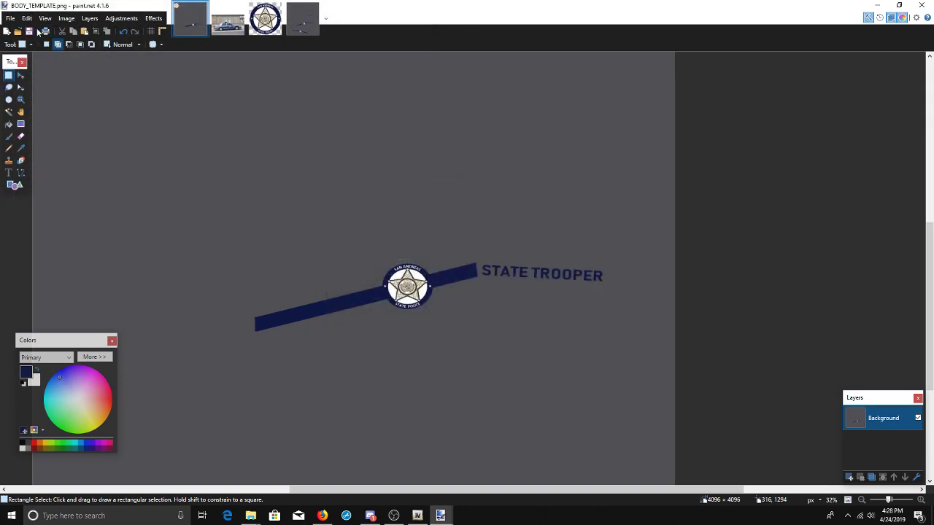
- Save the flattened livery as a new PNG file named youtube.png in the CROWN VIC folder with auto-detected bit depth
left_click(10, 17)
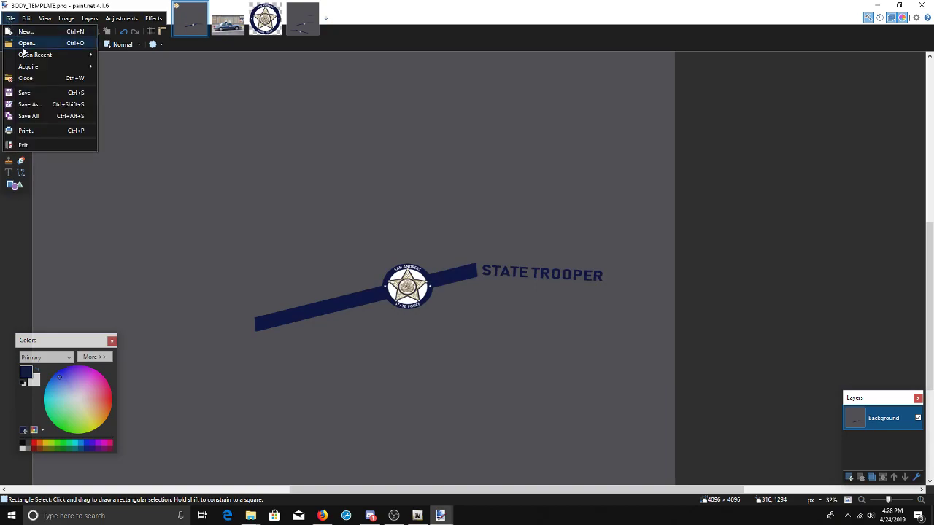
left_click(29, 105)
left_click(143, 227)
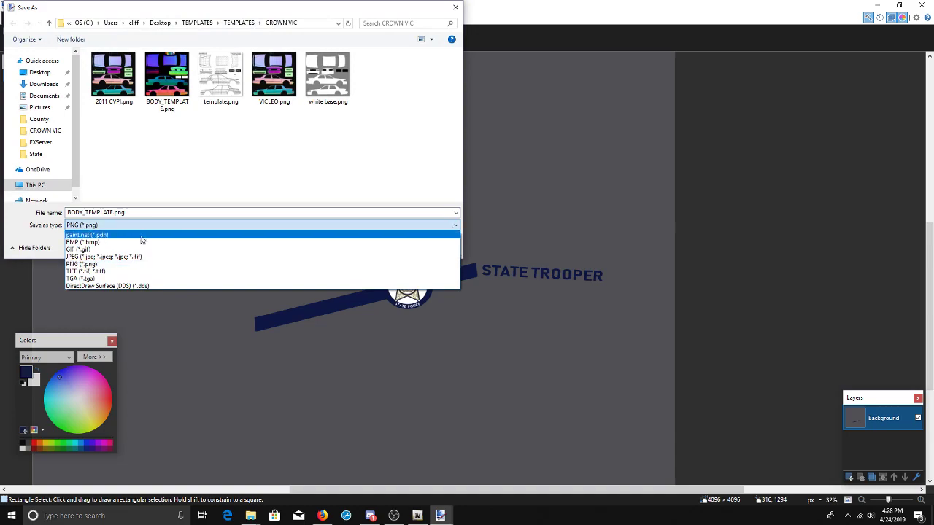
left_click(133, 267)
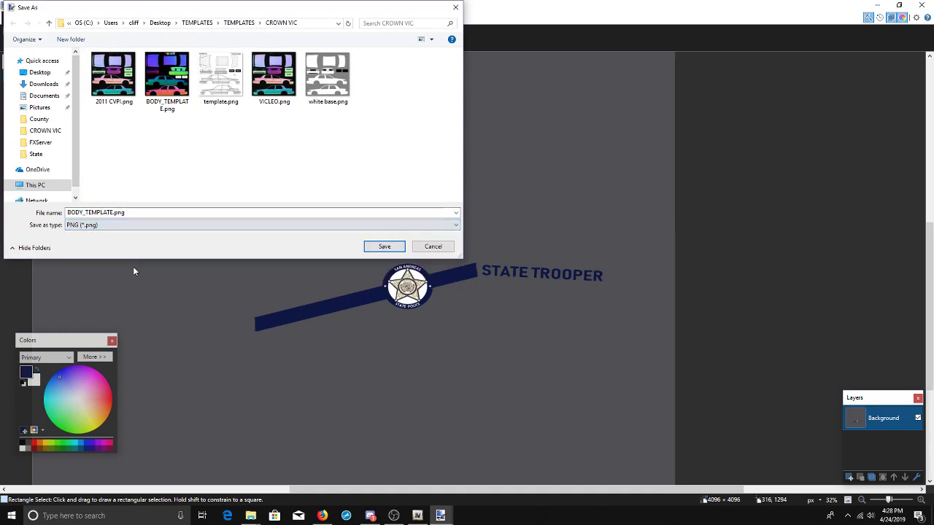
left_click(144, 213)
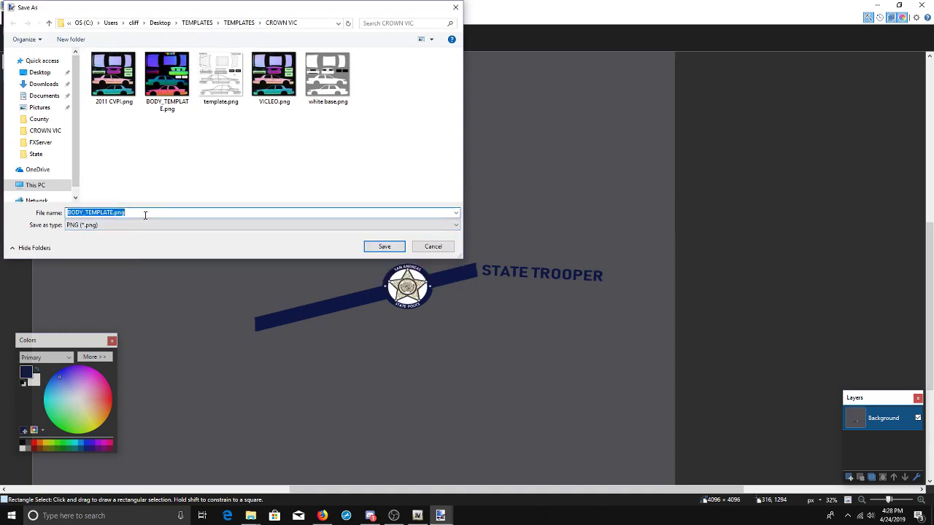
type("y")
key("Return")
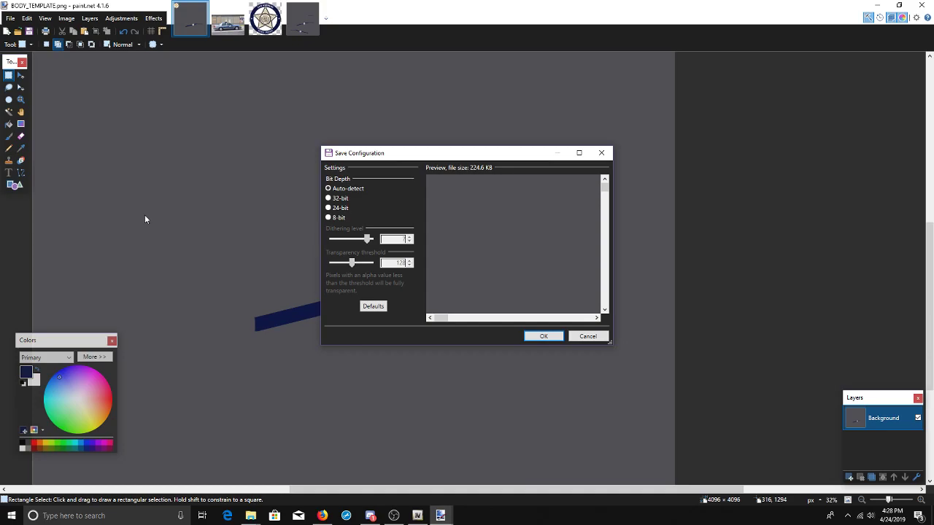
key("Return")
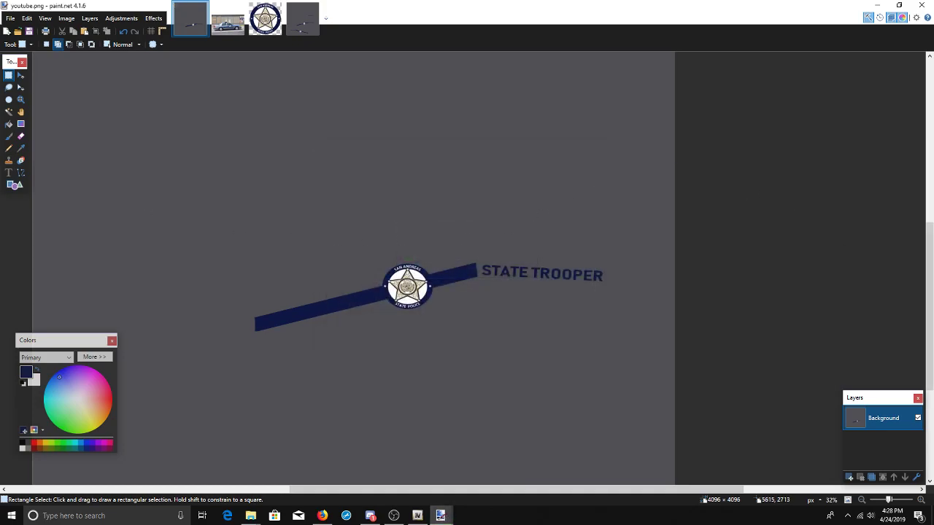
- Switch to OpenIV and open the state1.ytd texture dictionary from the patchday20ng vehicles.rpf for editing
key("alt+Tab")
mouse_move(488, 134)
left_mouse_down()
mouse_move(428, 104)
mouse_move(606, 105)
left_mouse_up()
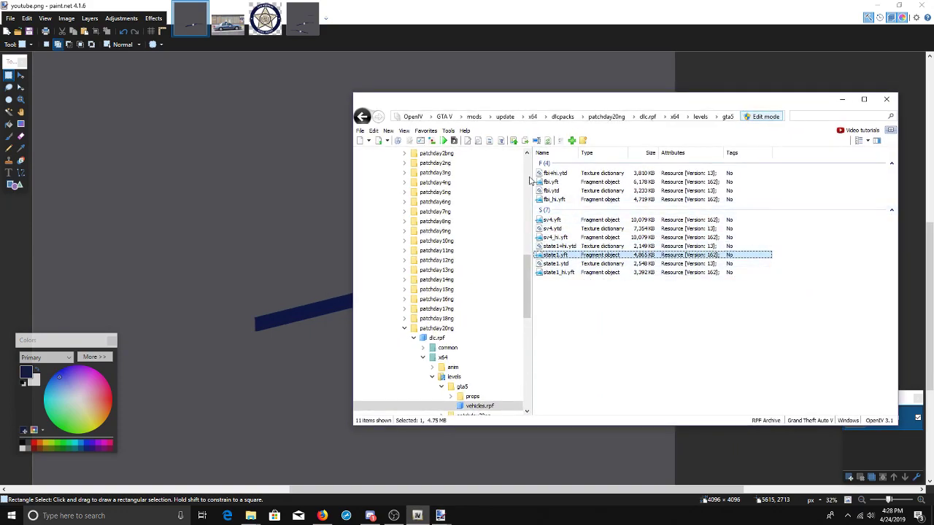
scroll(462, 233, "up", 10)
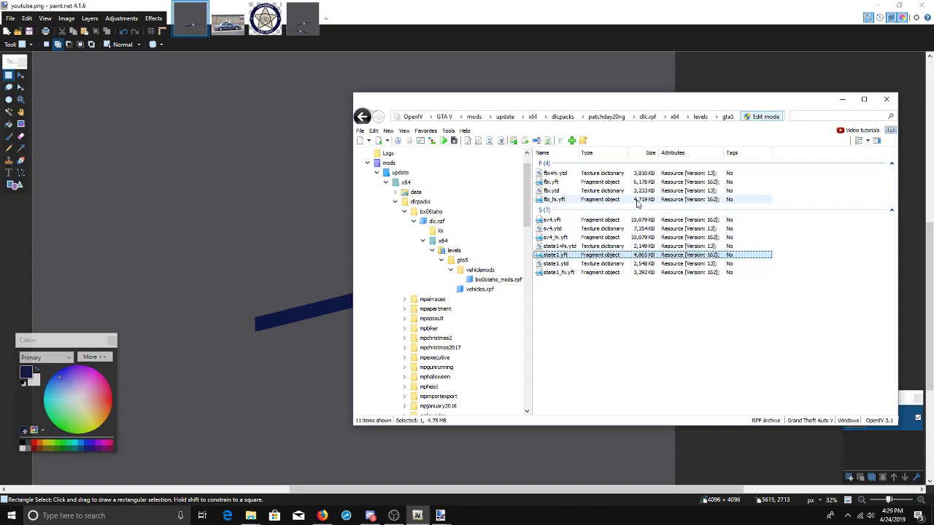
left_click(569, 264)
double_click(569, 264)
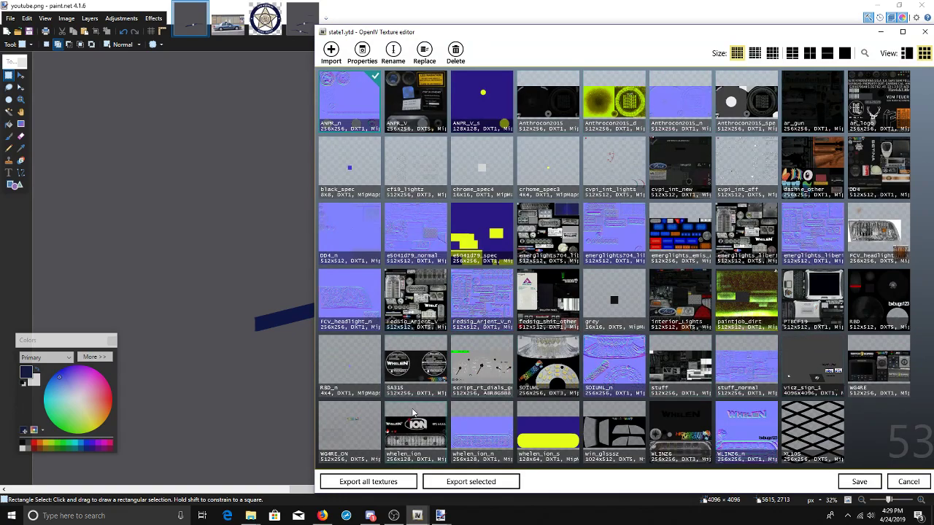
- Replace the vicz_sign_1 texture with youtube.png from the TEMPLATES CROWN VIC folder and save the texture dictionary
left_click(809, 362)
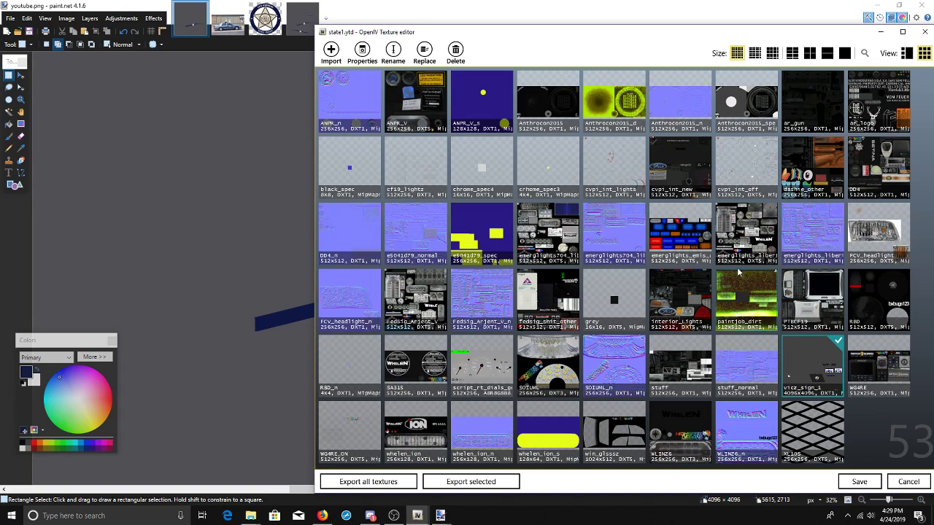
right_click(813, 359)
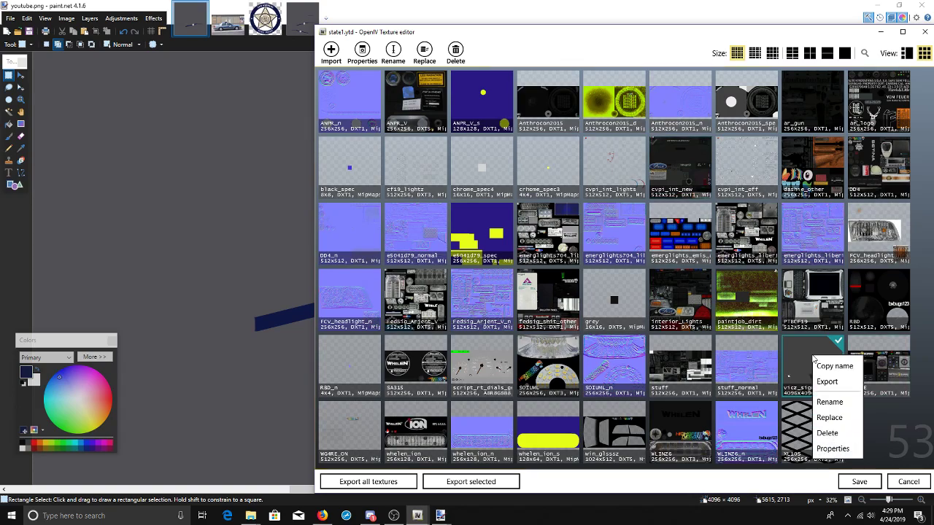
left_click(828, 418)
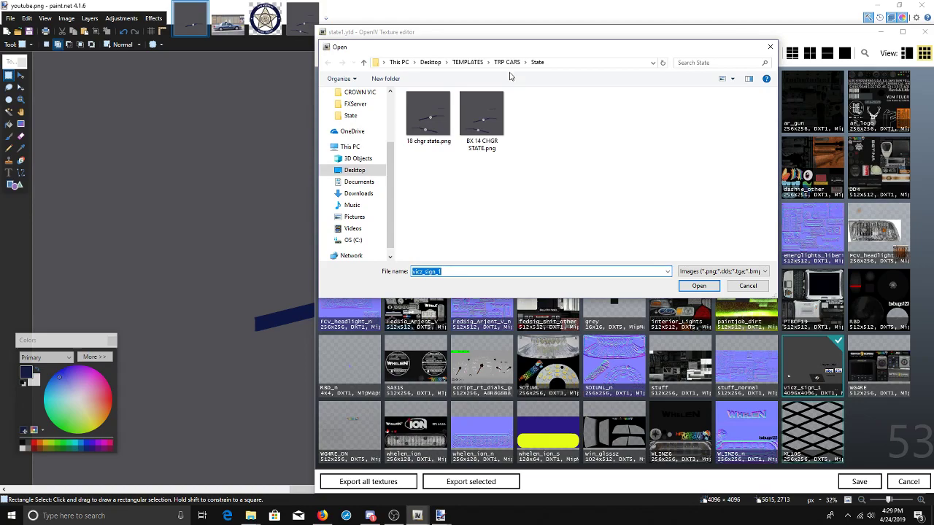
left_click(468, 62)
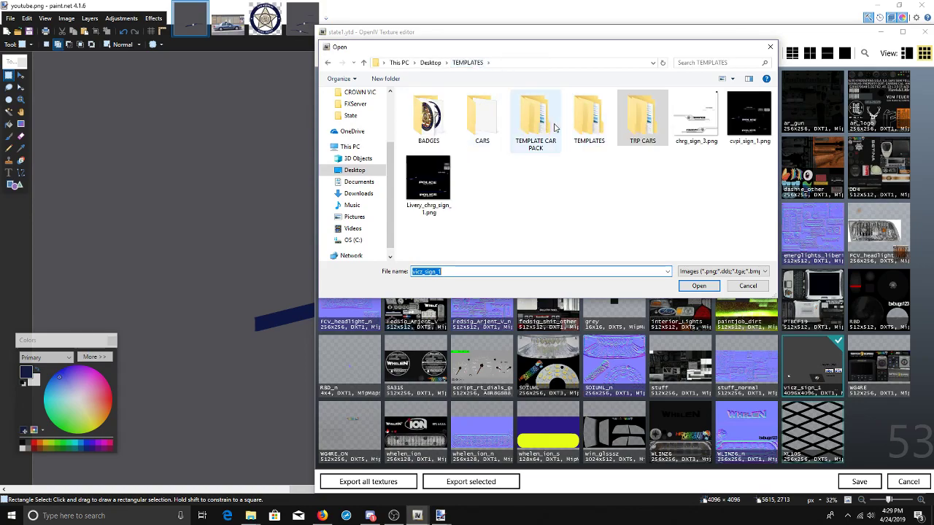
double_click(589, 116)
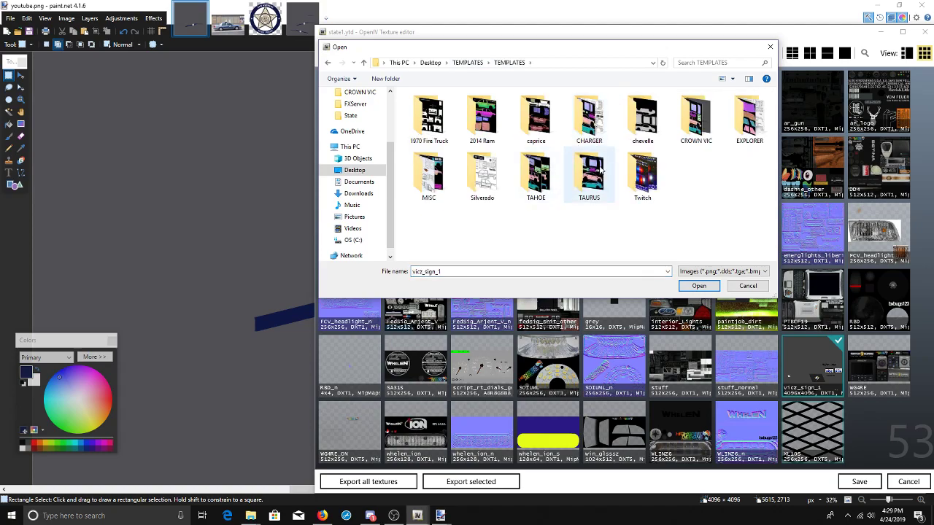
double_click(695, 117)
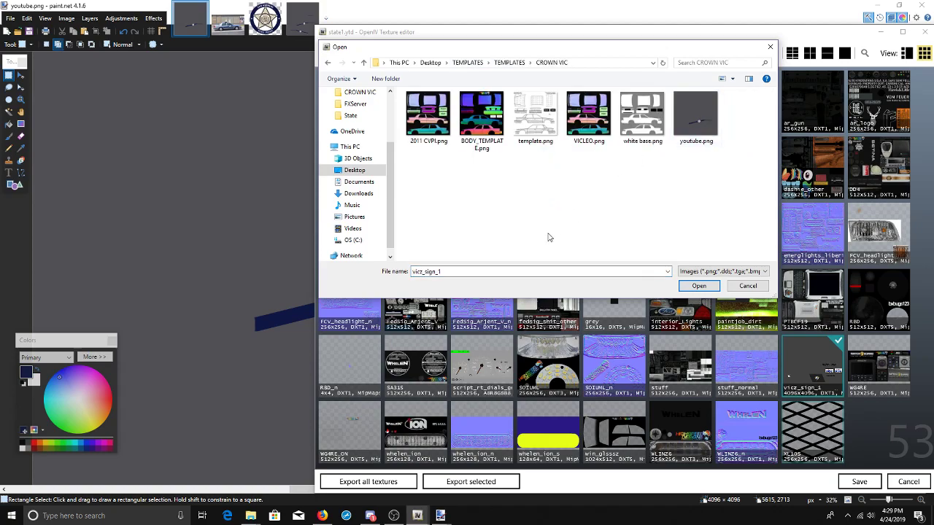
double_click(707, 129)
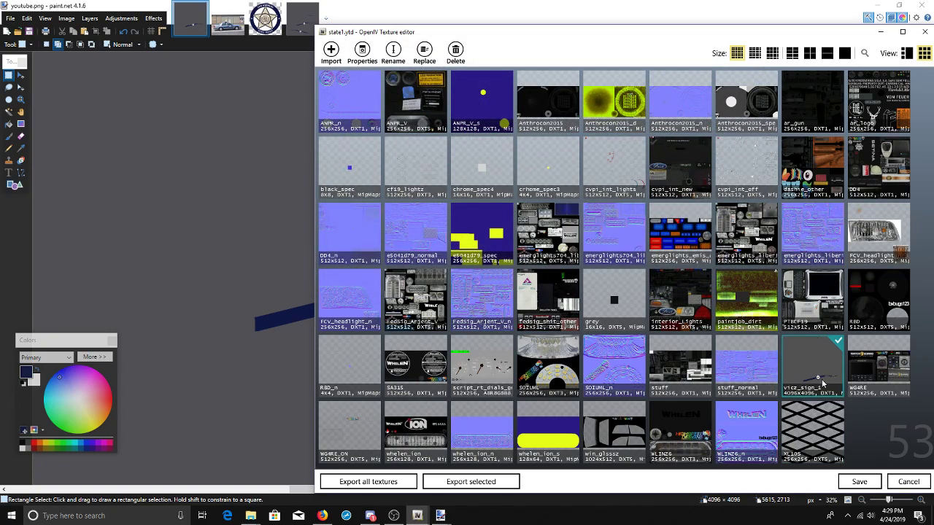
left_click(861, 483)
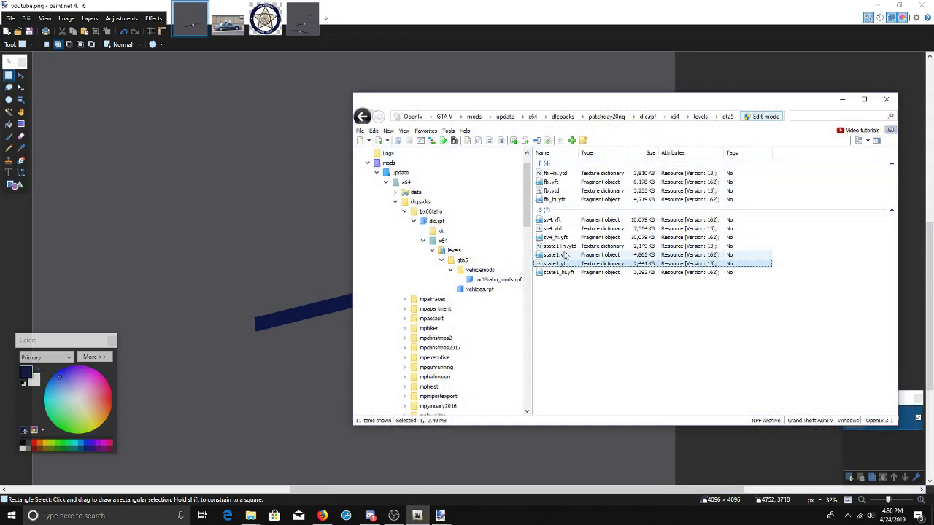
- Open the state1.yft model and examine the livery on the car's side, hood and front door badge, then close the viewer
double_click(566, 255)
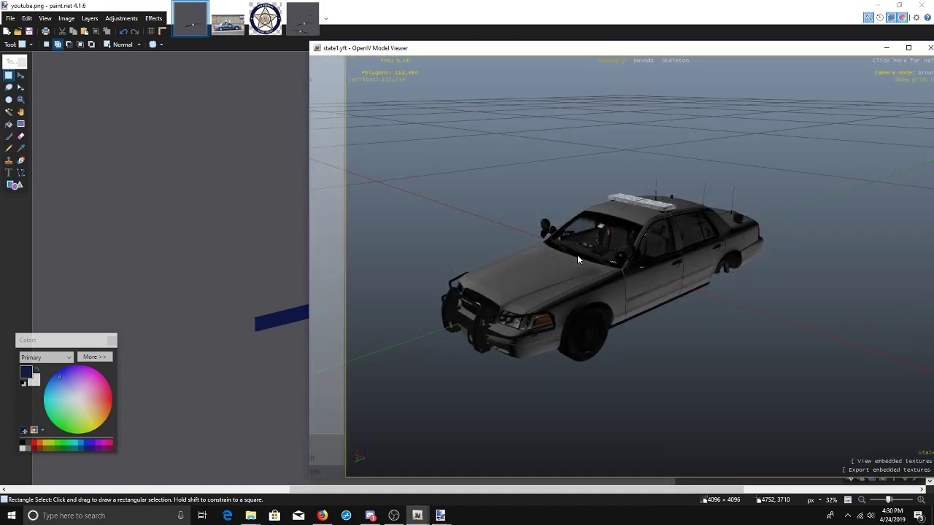
left_click_drag(596, 295, 335, 316)
left_click_drag(706, 321, 400, 306)
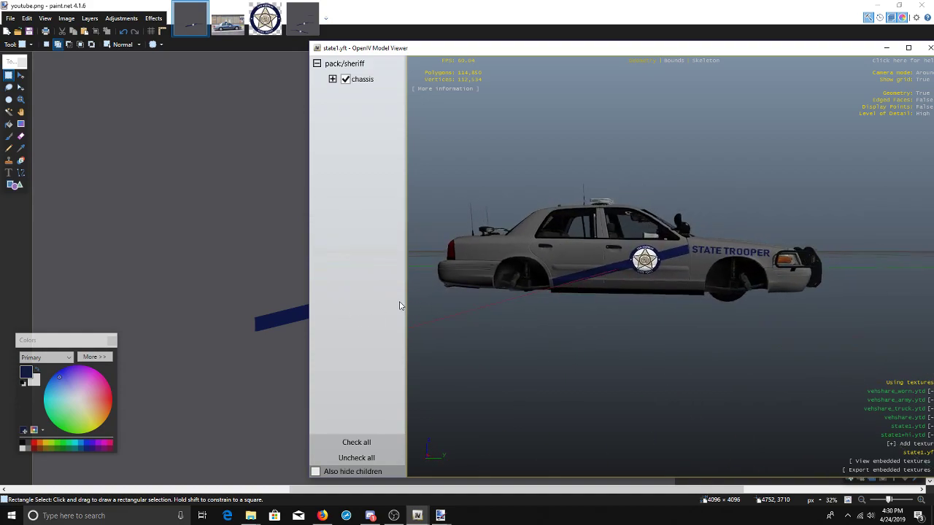
scroll(593, 255, "up", 2)
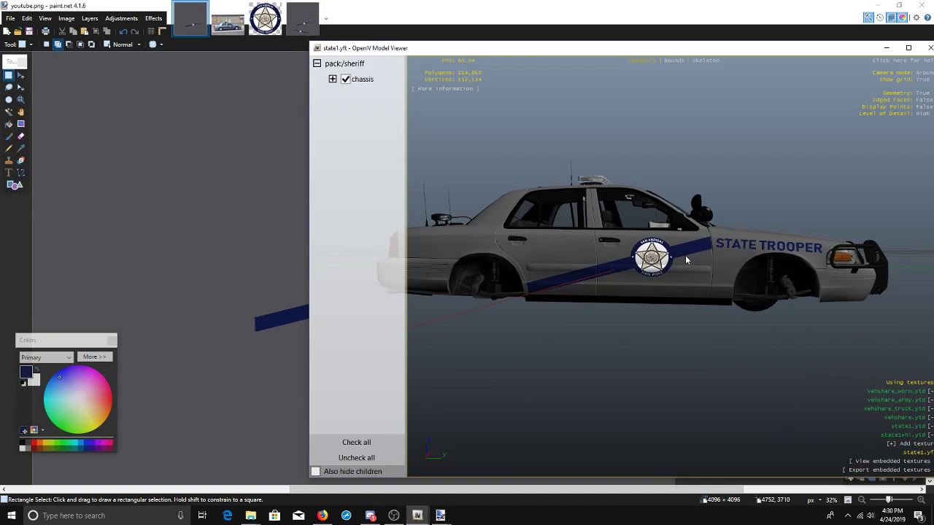
left_click_drag(830, 252, 741, 369)
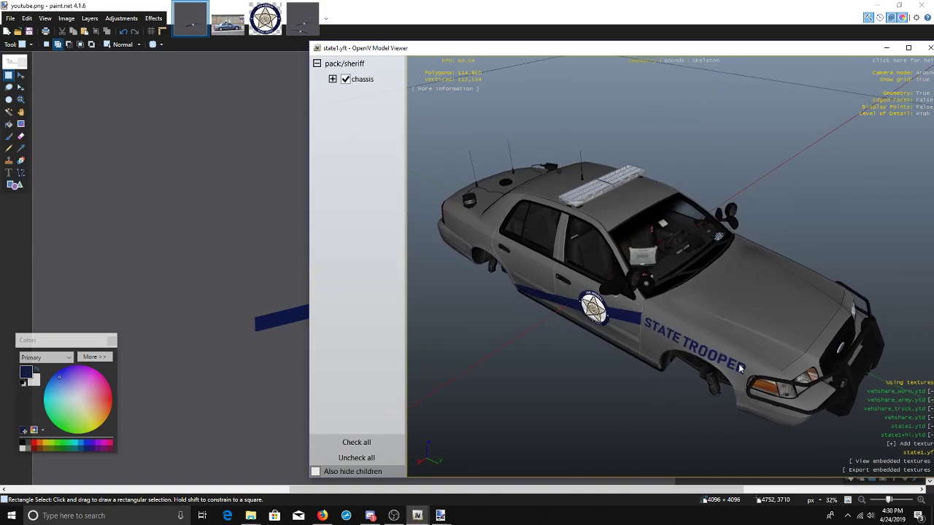
left_click_drag(739, 363, 681, 292)
scroll(731, 277, "up", 5)
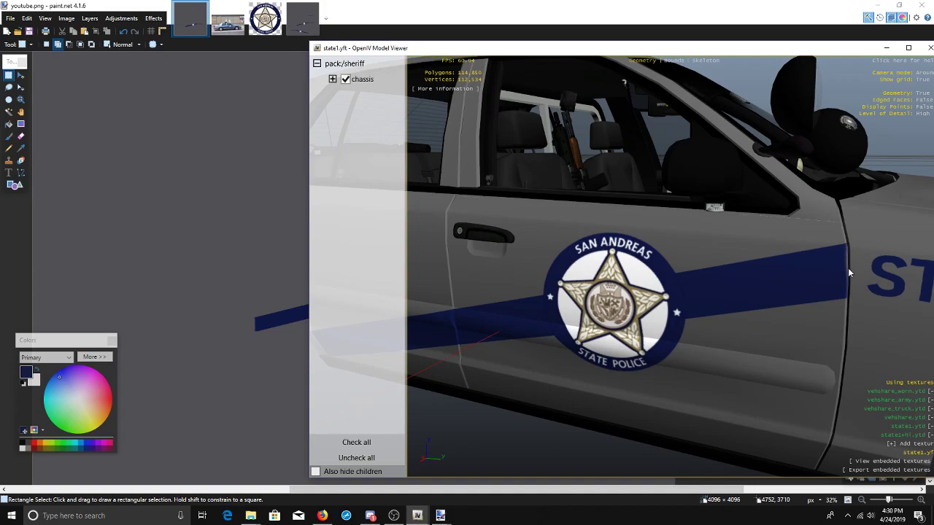
left_click_drag(788, 57, 696, 68)
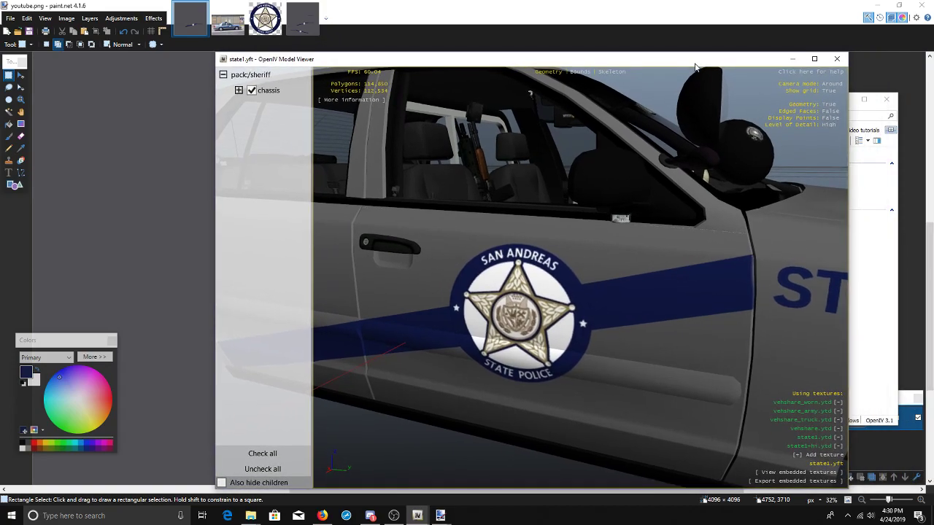
left_click(837, 59)
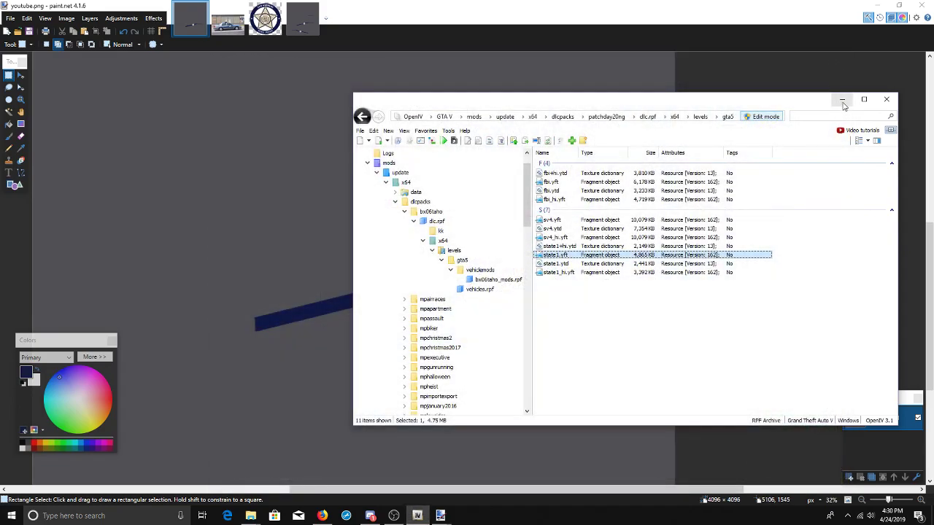
- Switch back to paint.net, undo the layer merges and opacity changes to restore the separate layers, and clear the selection
left_click(843, 102)
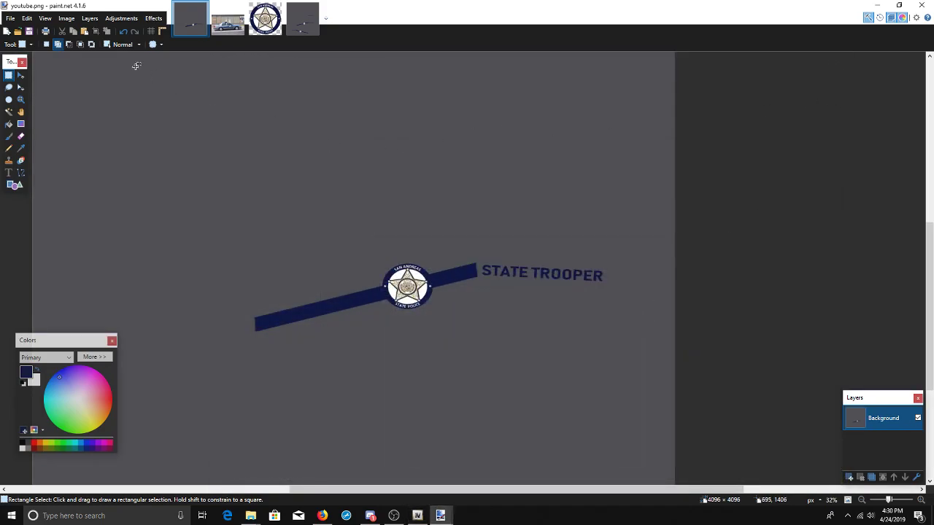
left_click(125, 35)
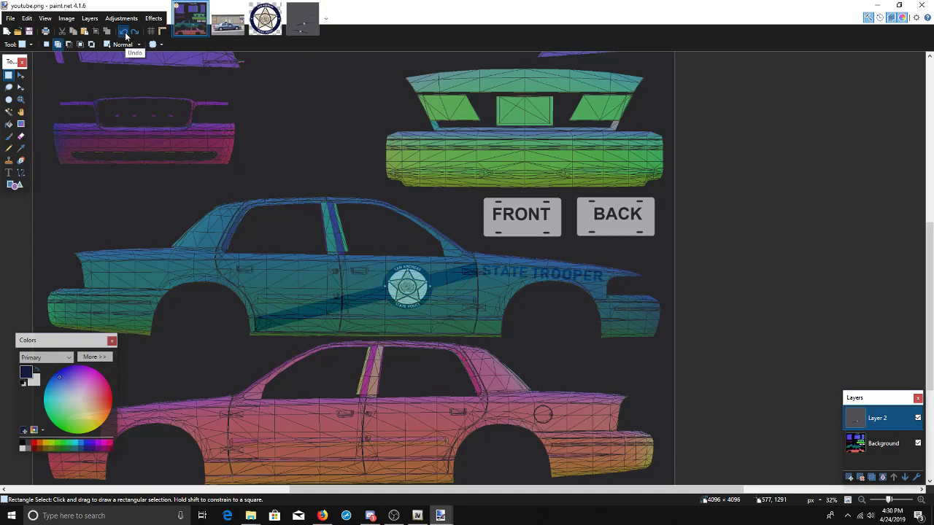
left_click(125, 35)
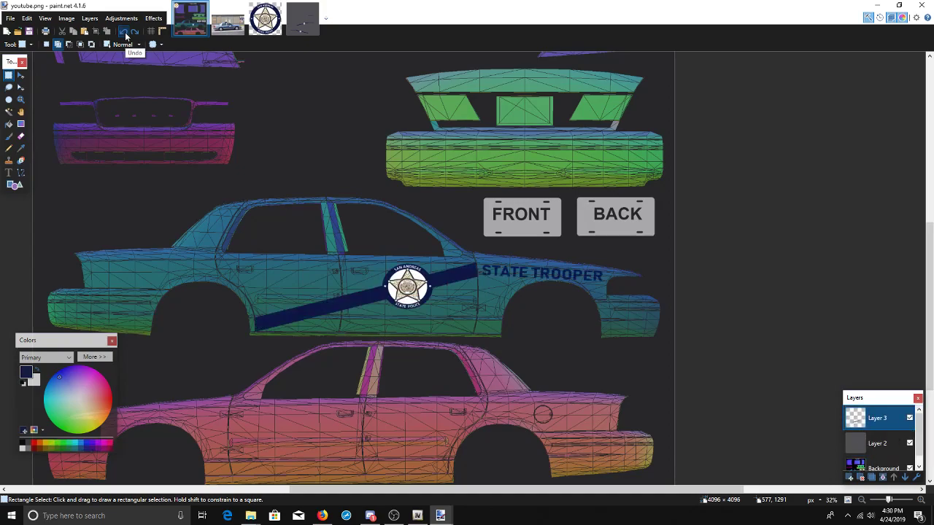
left_click(126, 35)
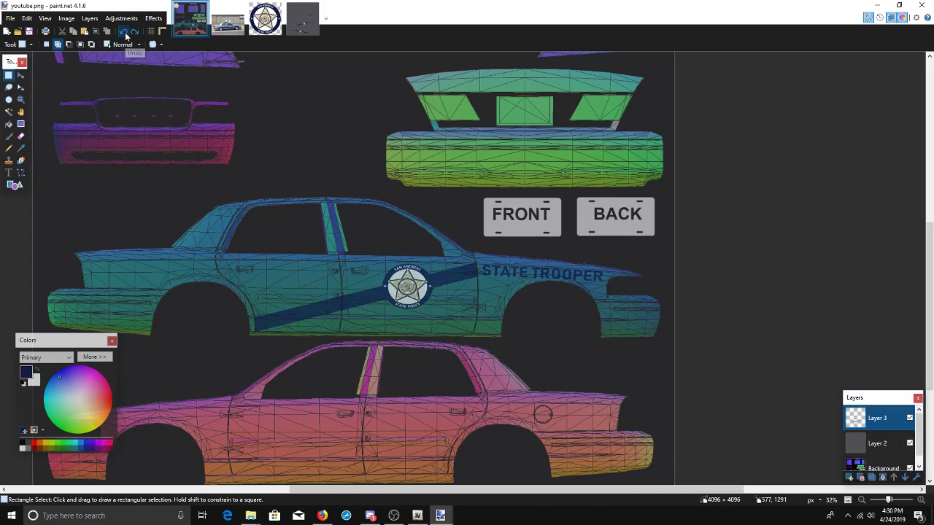
left_click(126, 35)
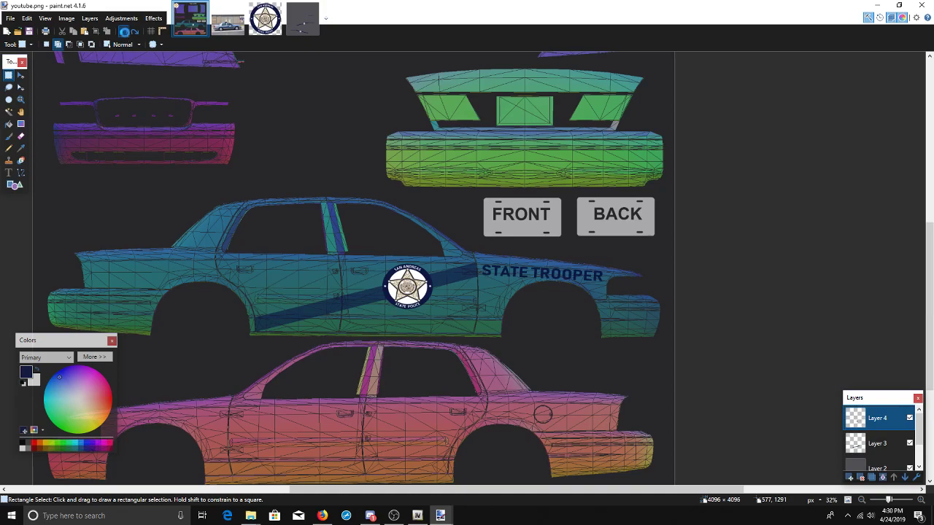
left_click(126, 35)
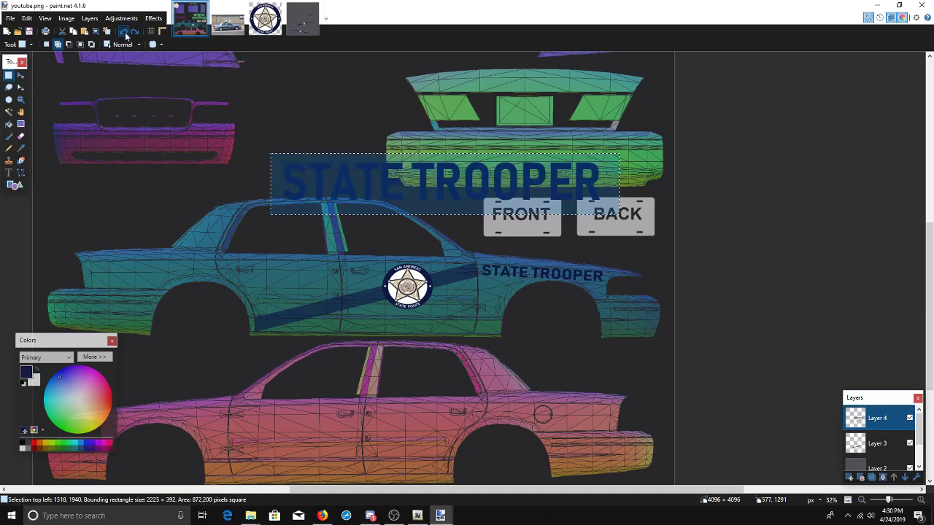
left_click(124, 229)
- Duplicate the diagonal blue stripe on Layer 3, mirror it horizontally and fit it across the pink car side's doors, about 1417 px wide
scroll(160, 229, "down", 1)
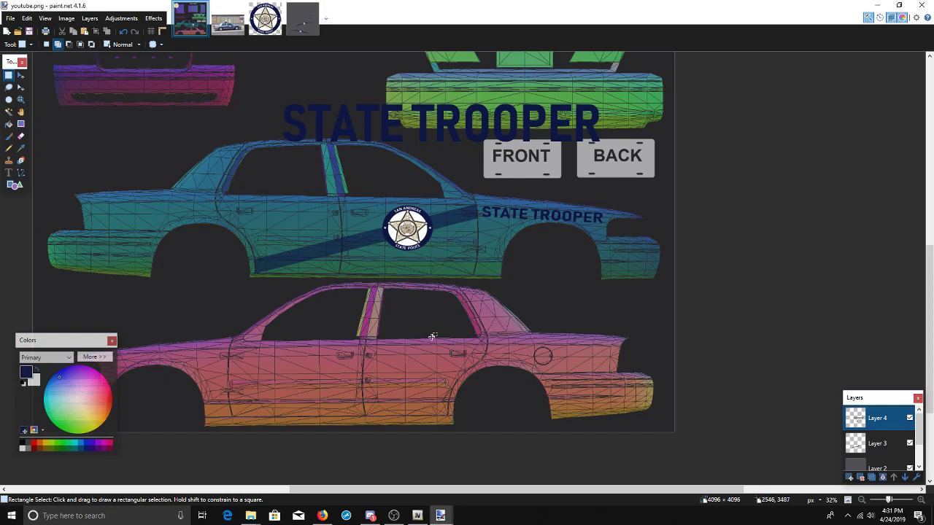
left_click(863, 444)
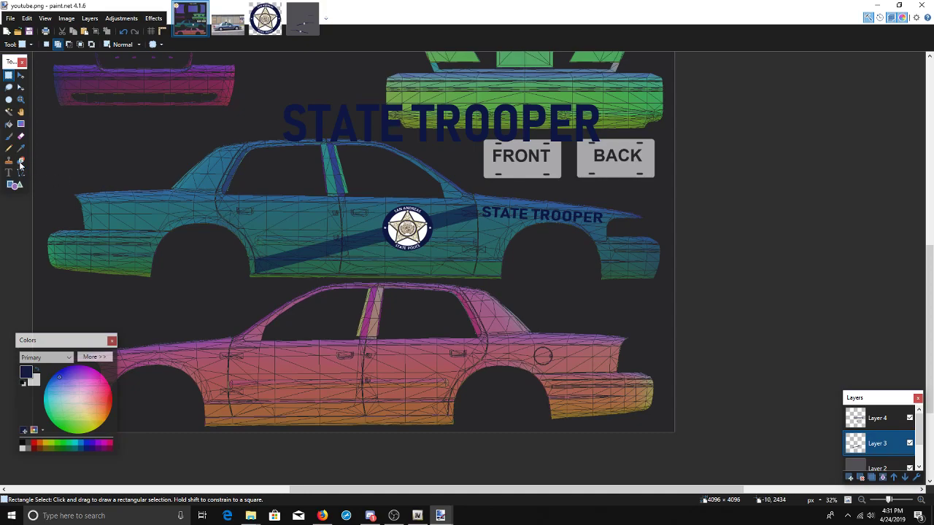
left_click(10, 114)
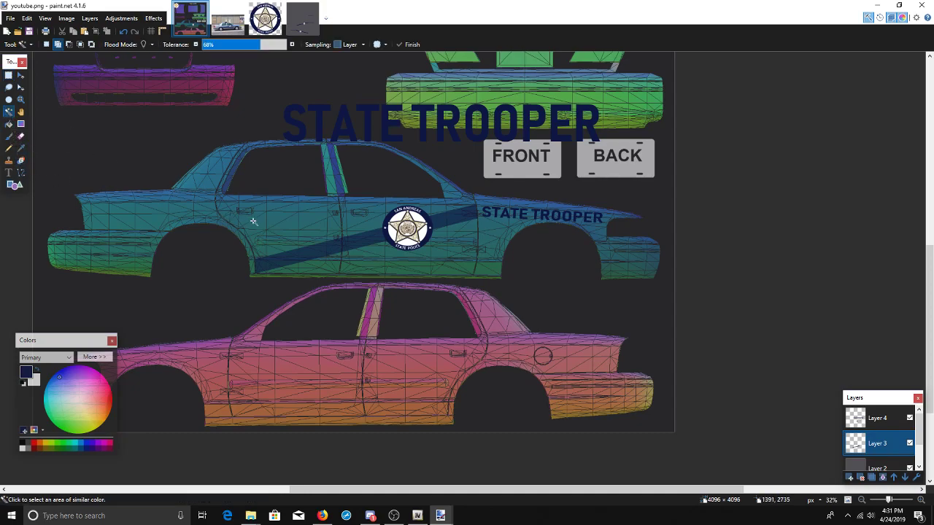
left_click(299, 254)
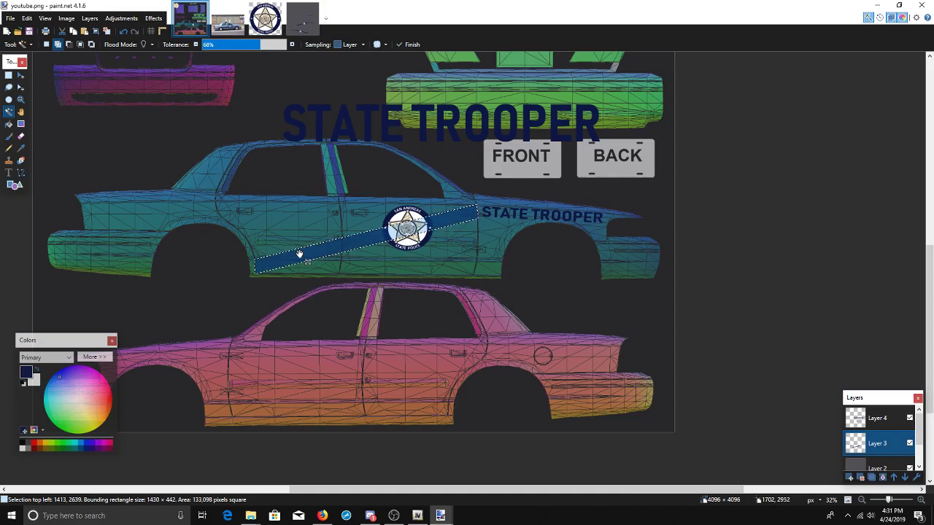
key("m")
mouse_move(501, 278)
left_mouse_down()
mouse_move(559, 423)
mouse_move(691, 424)
mouse_move(690, 355)
mouse_move(658, 381)
left_mouse_up()
left_click(139, 45)
left_click_drag(668, 383, 229, 401)
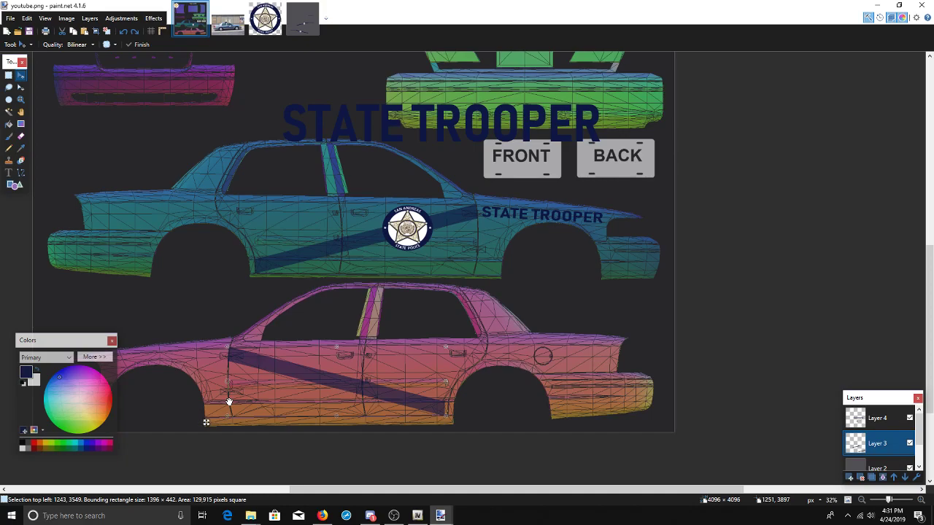
left_click_drag(446, 381, 450, 383)
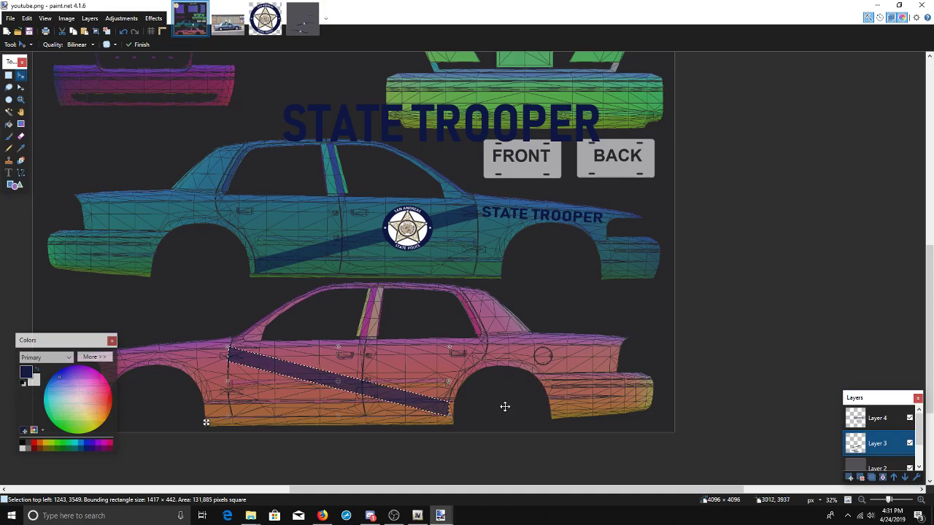
key("ctrl+d")
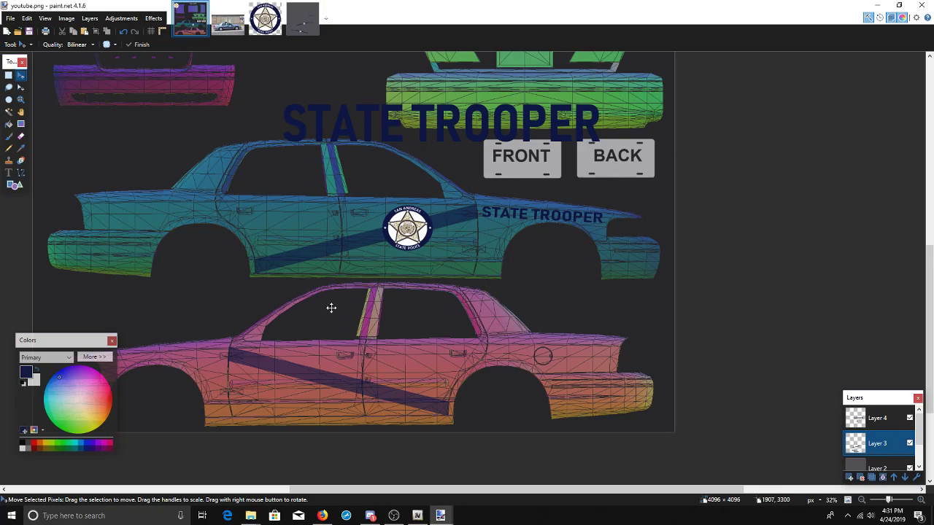
- Select the San Andreas State Police badge on Layer 4 with the Magic Wand and place a copy over the stripe on the pink side's front door
left_click(879, 418)
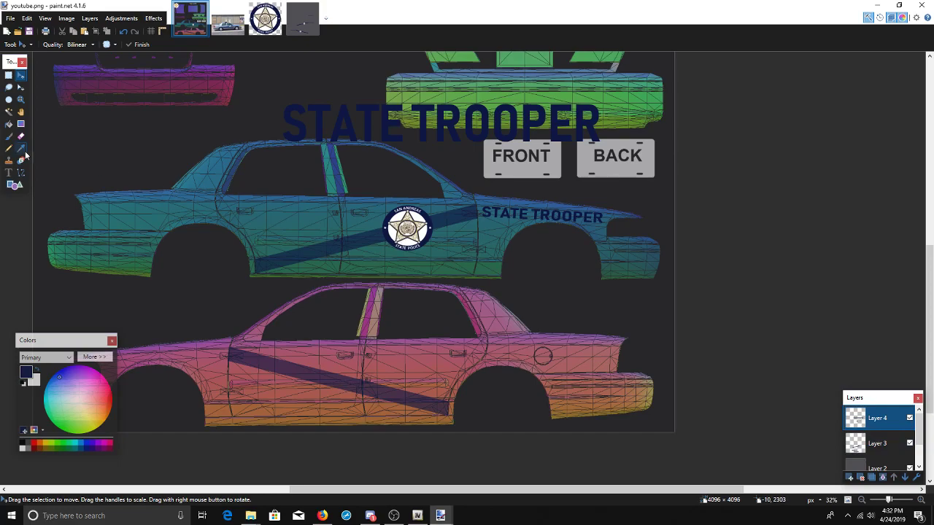
left_click(9, 114)
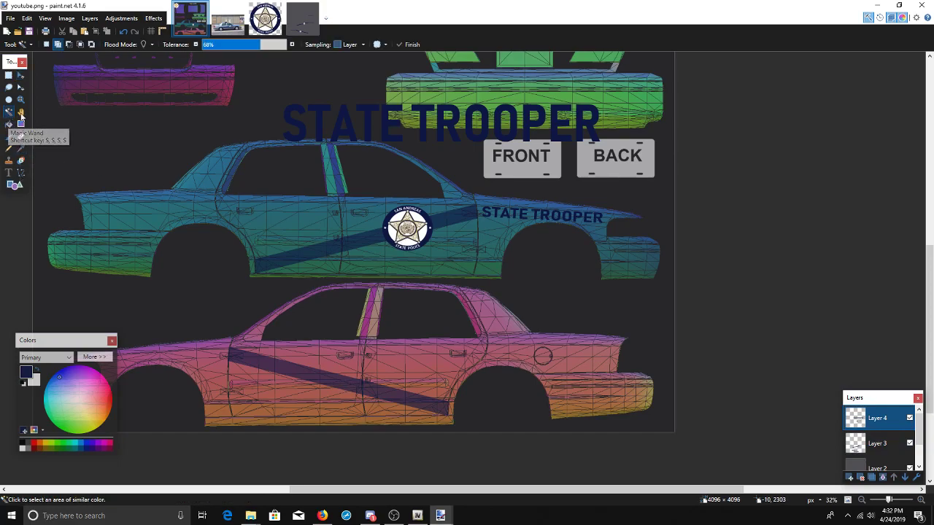
left_click(397, 231)
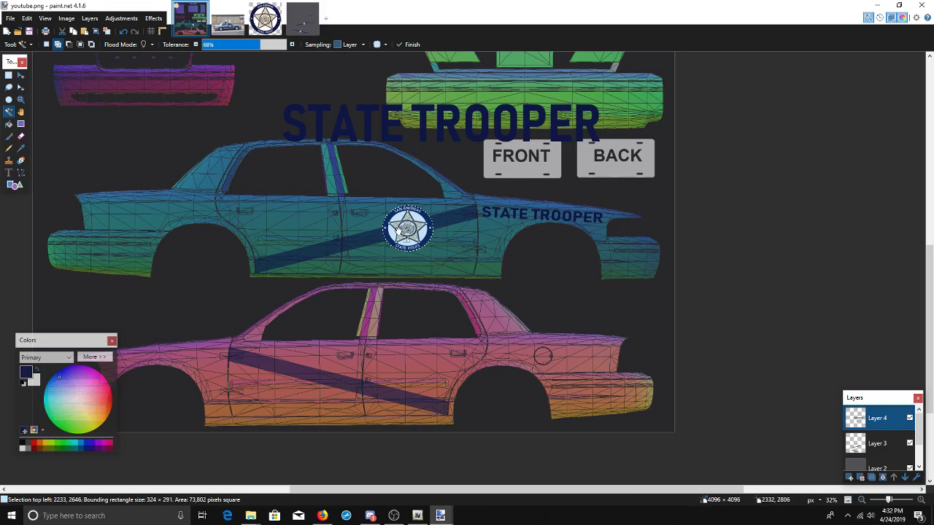
scroll(406, 231, "up", 5)
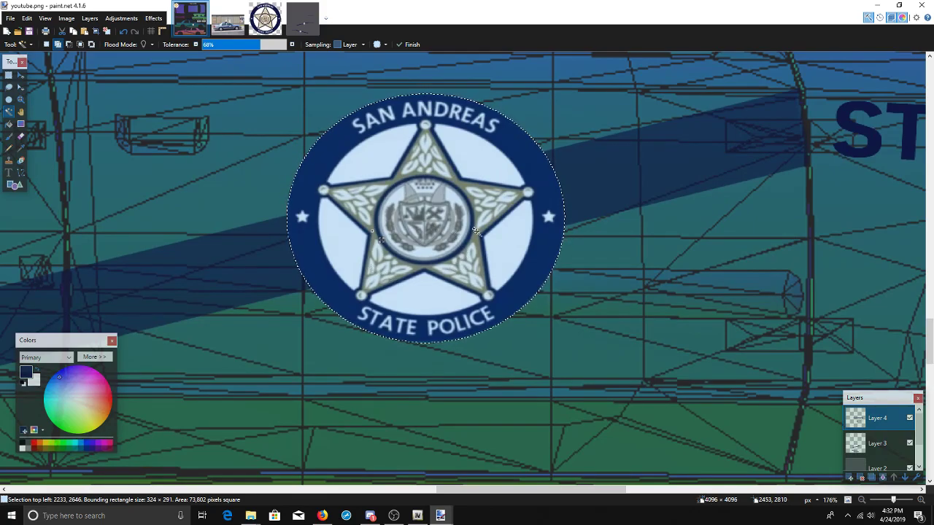
scroll(394, 213, "down", 2)
scroll(394, 214, "down", 4)
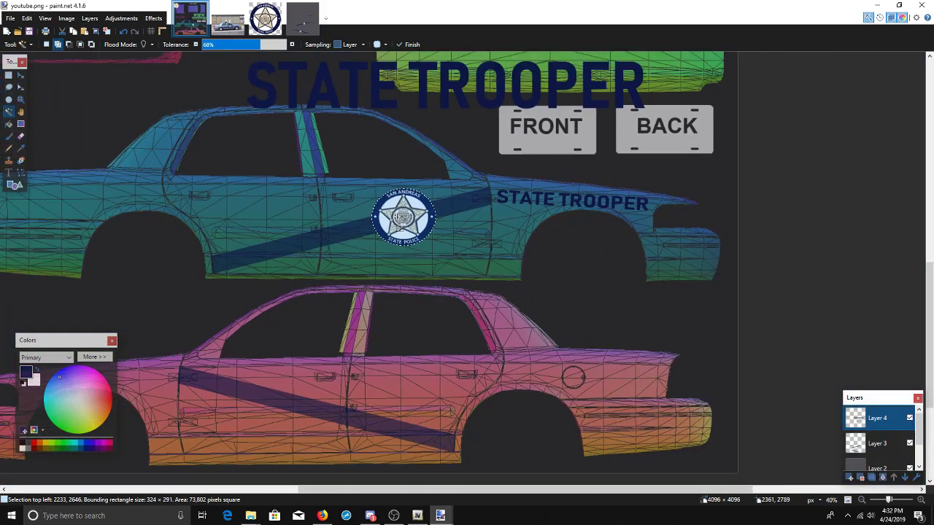
key("ctrl+v")
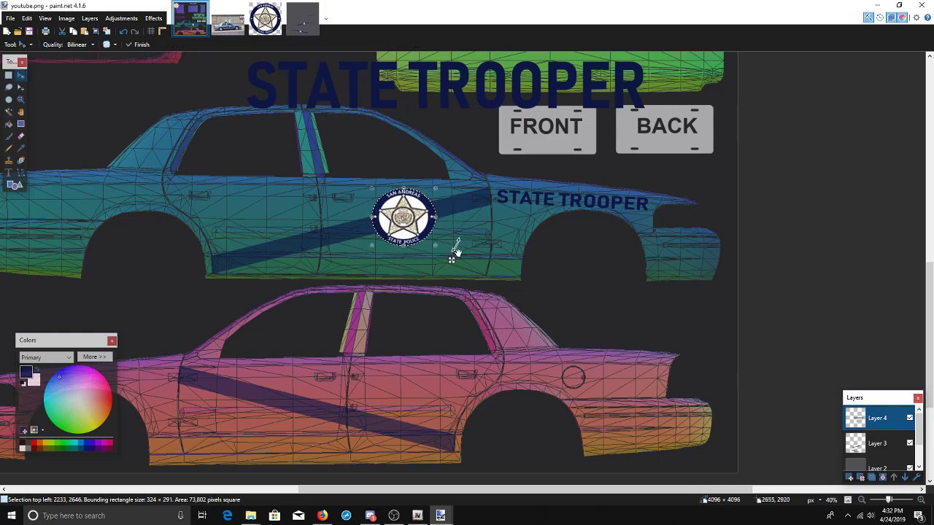
left_click_drag(453, 261, 314, 445)
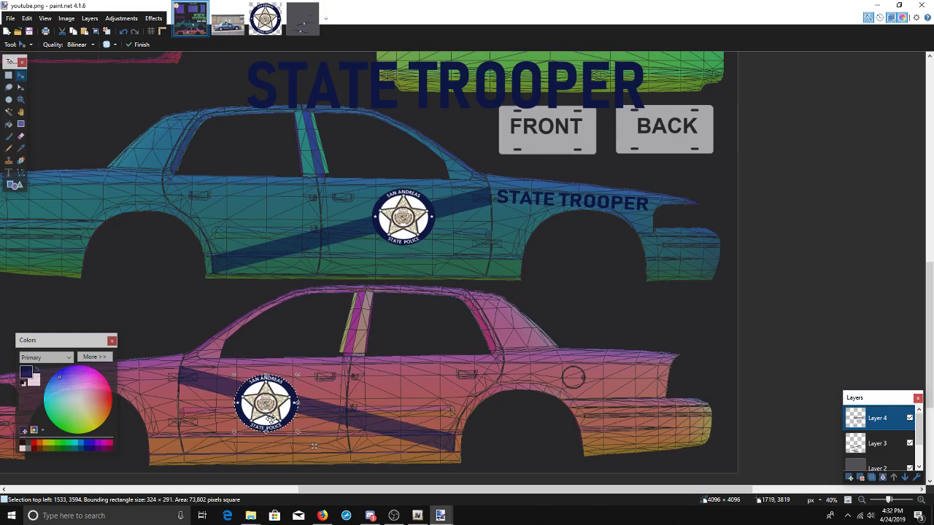
- Nudge the badge copy slightly upward on the pink side's front door to match the blue side, and clear the selection
scroll(273, 417, "left", 2)
scroll(273, 417, "up", 3)
key("ctrl+d")
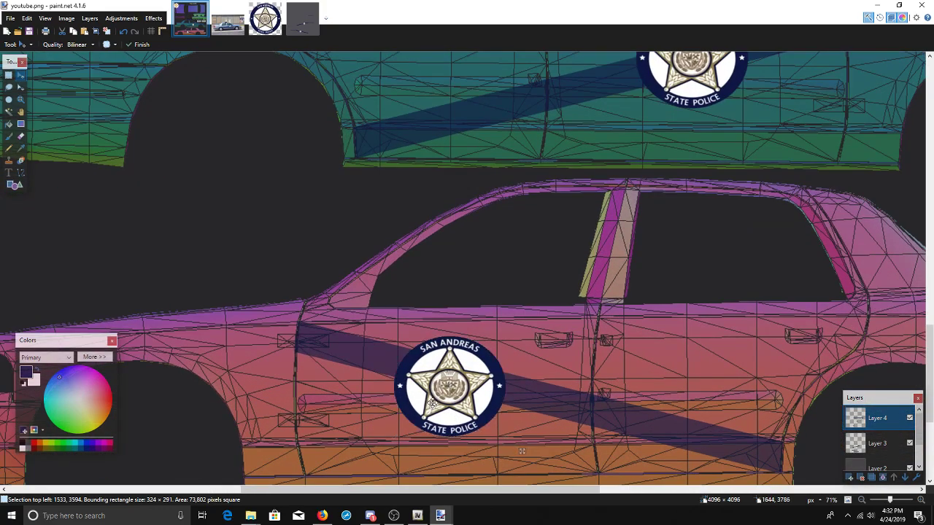
left_click_drag(522, 452, 521, 440)
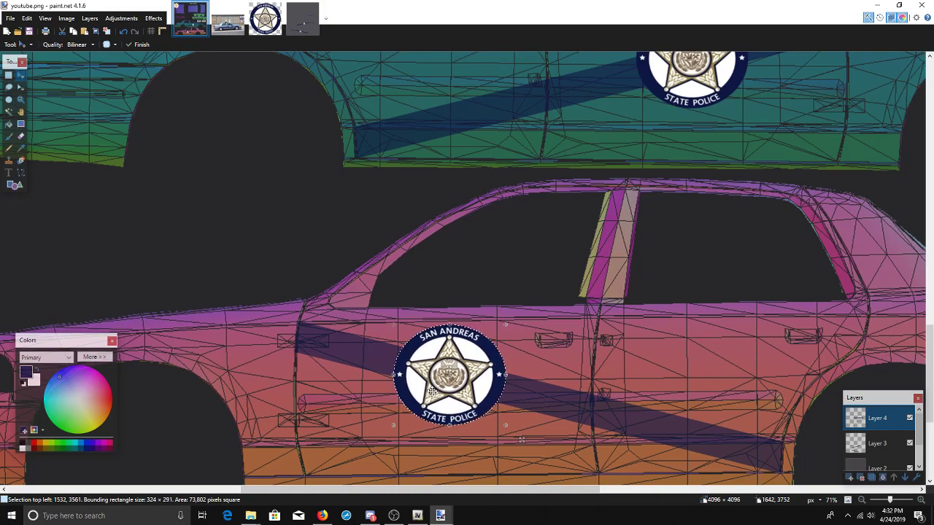
scroll(432, 392, "up", 3)
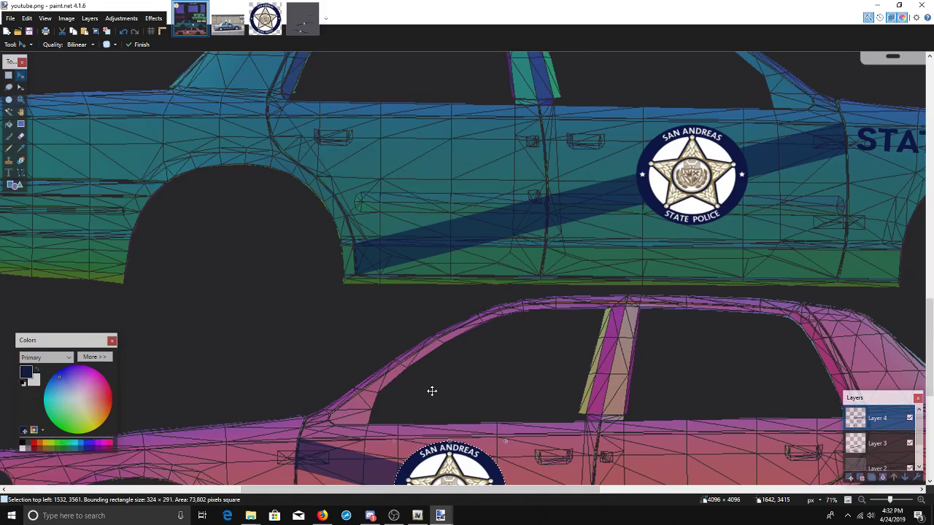
scroll(432, 391, "down", 3)
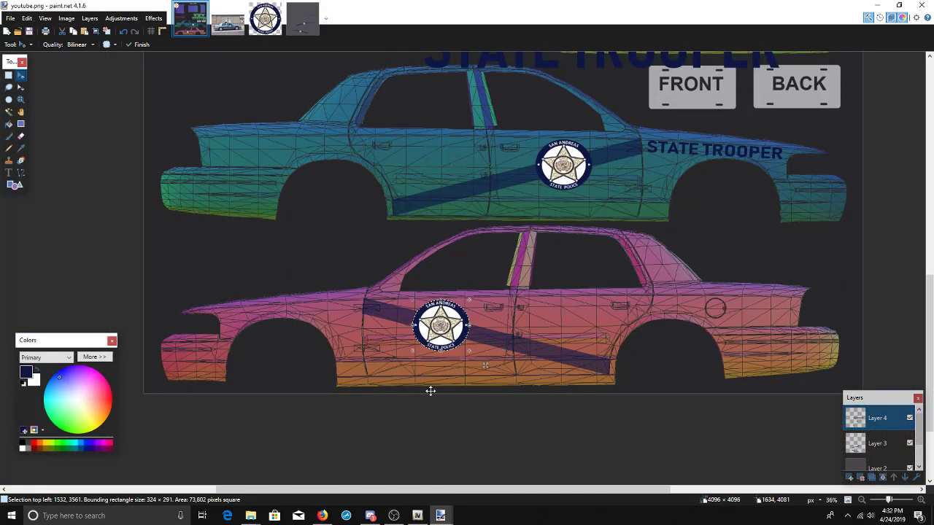
key("ctrl+d")
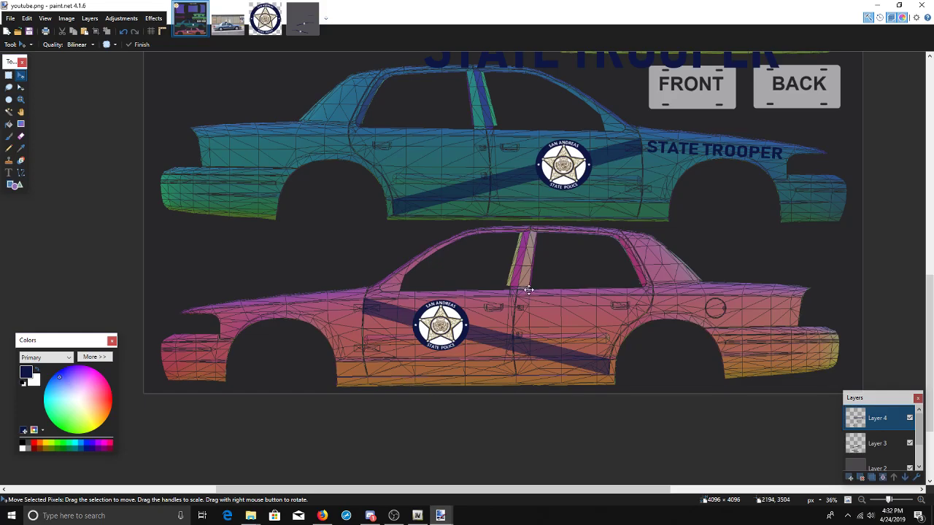
- Select every letter of the small STATE TROOPER text on the blue side's front fender with the Magic Wand
scroll(529, 288, "up", 1)
scroll(529, 289, "down", 2)
scroll(530, 298, "up", 3)
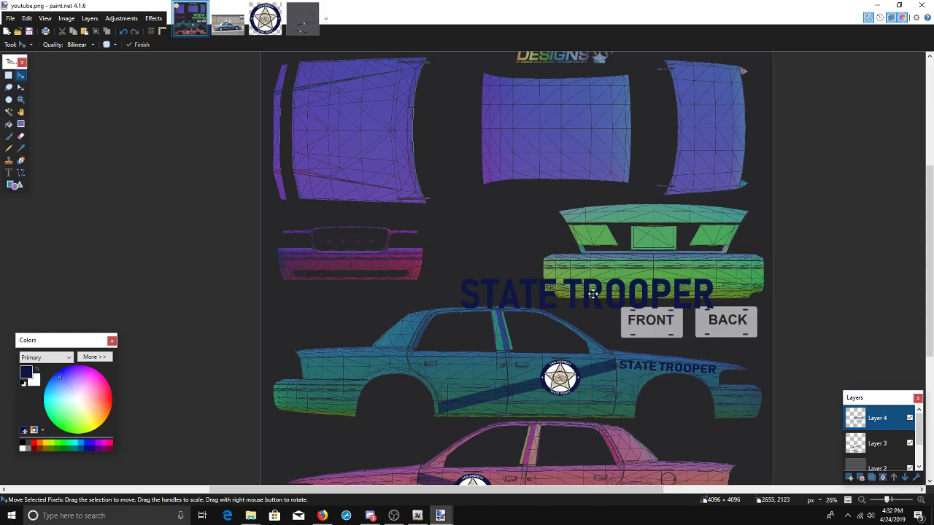
left_click(8, 112)
scroll(651, 367, "up", 4)
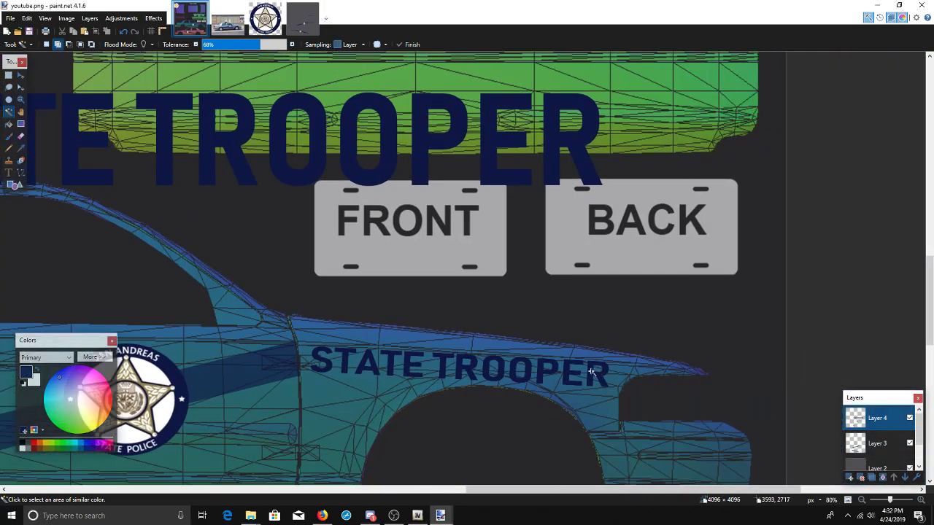
left_click(593, 373)
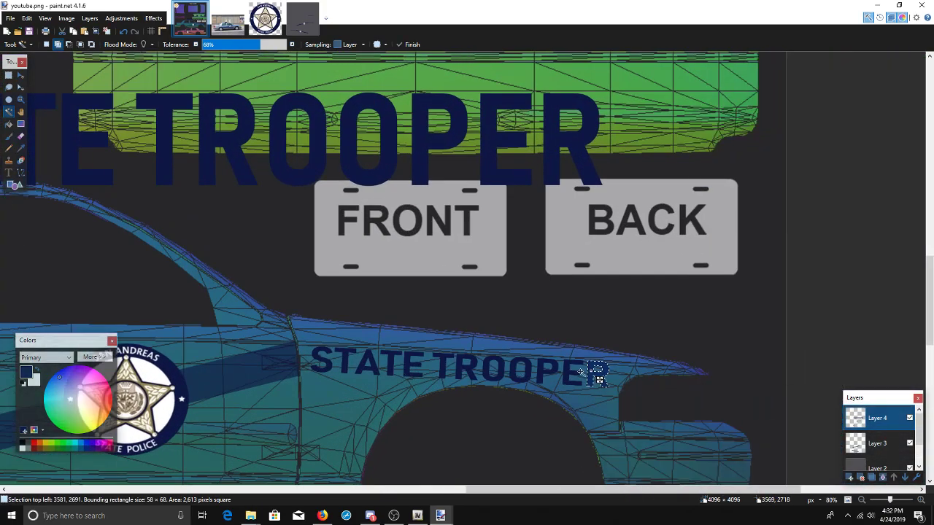
left_click(572, 373, "ctrl")
left_click(541, 371, "ctrl")
left_click(526, 372, "ctrl")
left_click(503, 371, "ctrl")
left_click(467, 367, "ctrl")
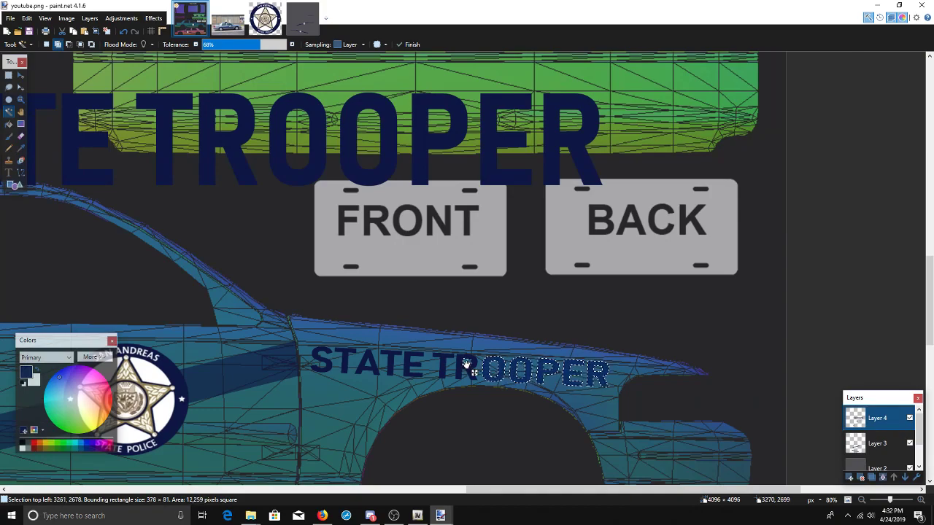
left_click(123, 32)
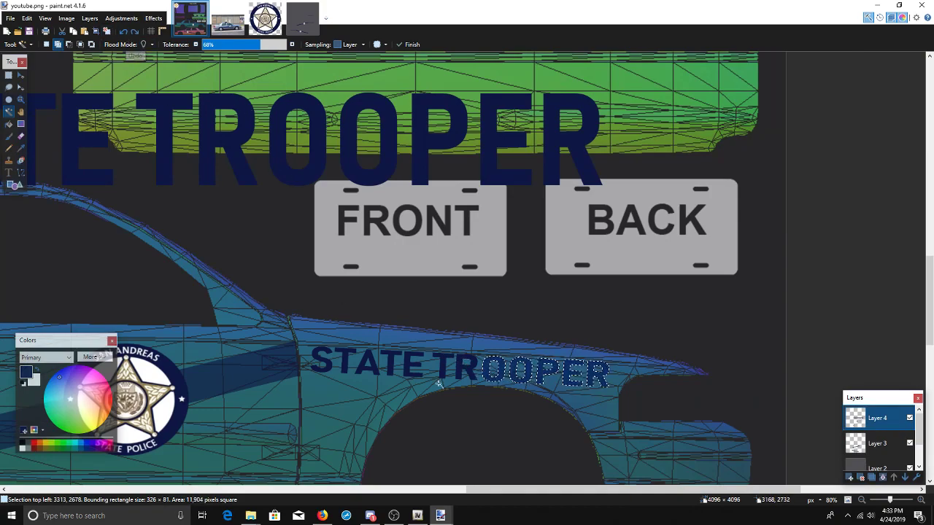
left_click(459, 365, "ctrl")
left_click(442, 365, "ctrl")
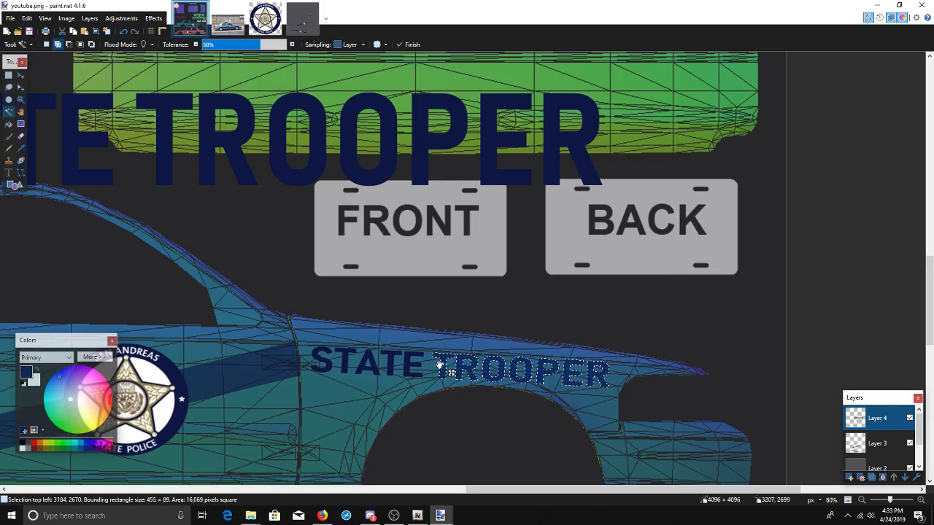
left_click(413, 365, "ctrl")
left_click(391, 361, "ctrl")
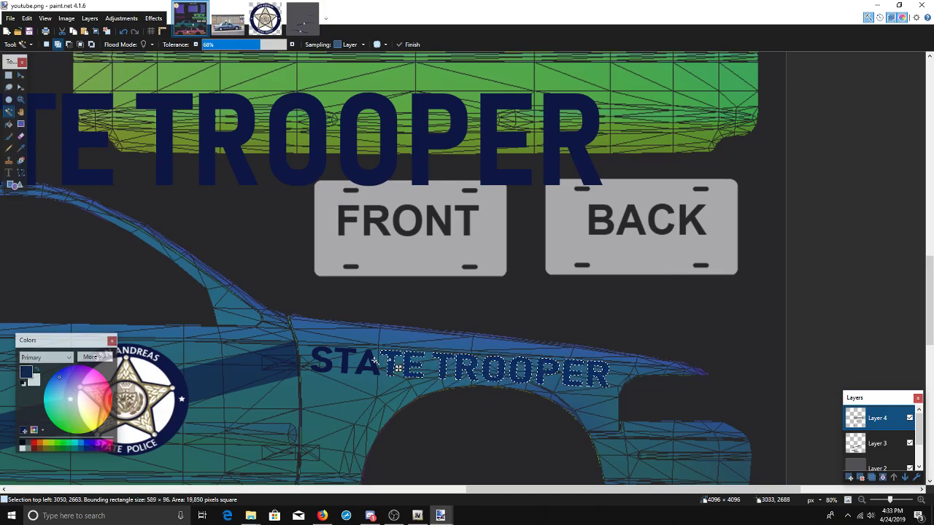
left_click(368, 361, "ctrl")
left_click(343, 361, "ctrl")
left_click(321, 362, "ctrl")
left_click(322, 362, "ctrl")
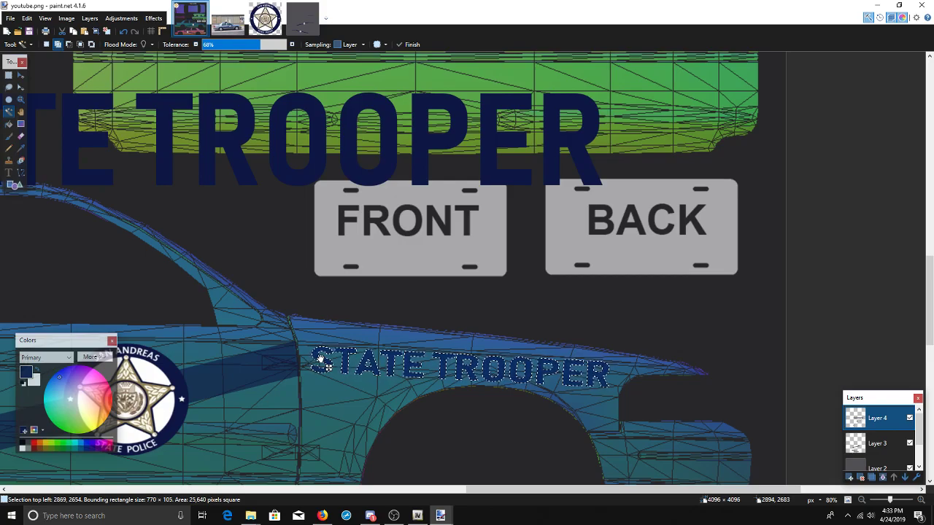
- Place a copy of the selected STATE TROOPER lettering on the pink side's front fender, ahead of the stripe
key("m")
scroll(323, 358, "down", 2)
scroll(323, 356, "down", 2, "ctrl")
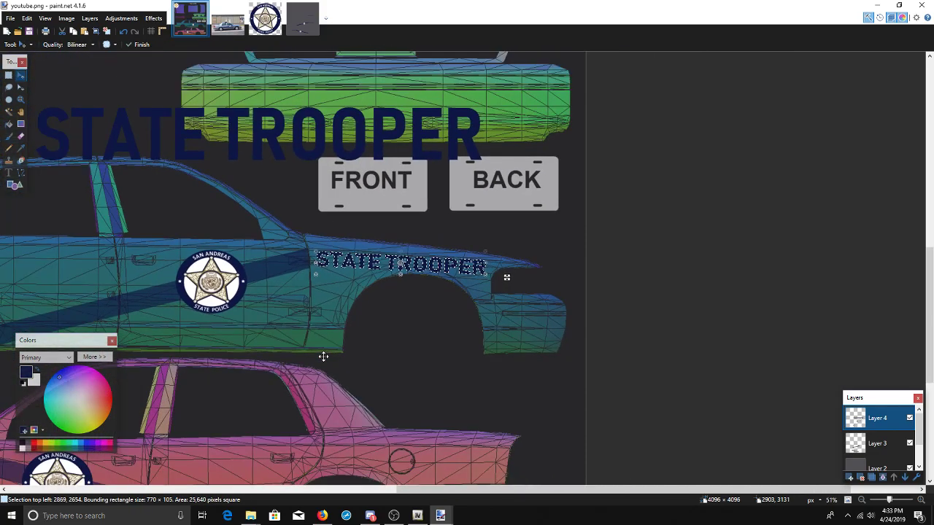
scroll(324, 356, "left", 3)
left_click_drag(744, 279, 211, 388)
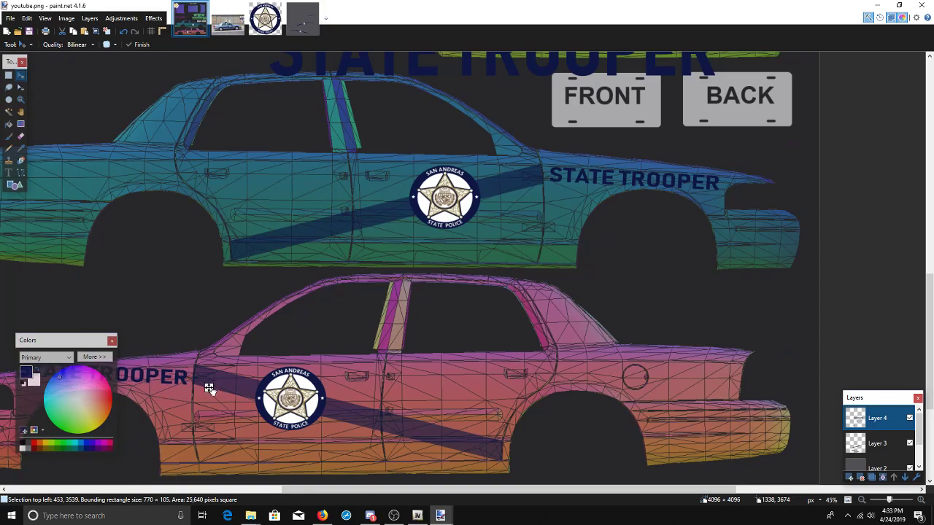
scroll(205, 387, "left", 5)
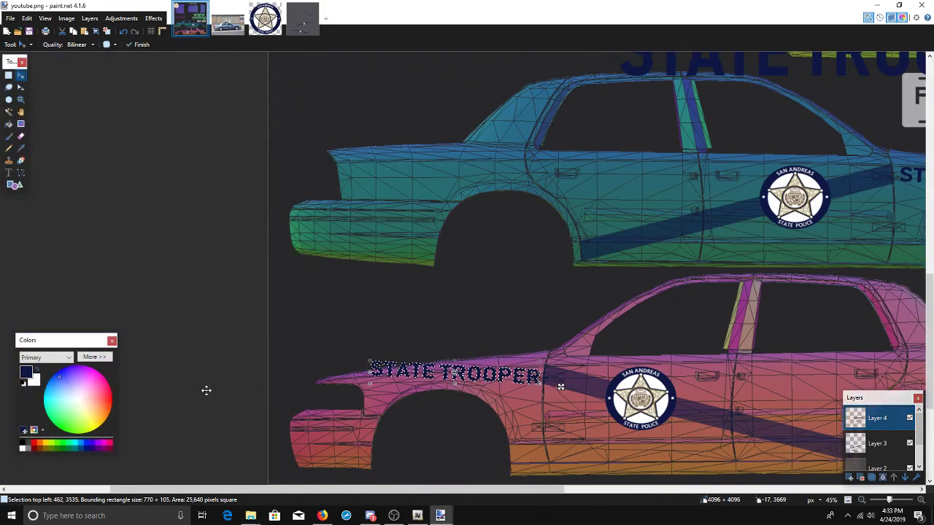
- Rotate the copied STATE TROOPER text to about 6.5° along the pink fender's slope, fit it above the wheel arch, and deselect
left_click_drag(365, 382, 360, 396)
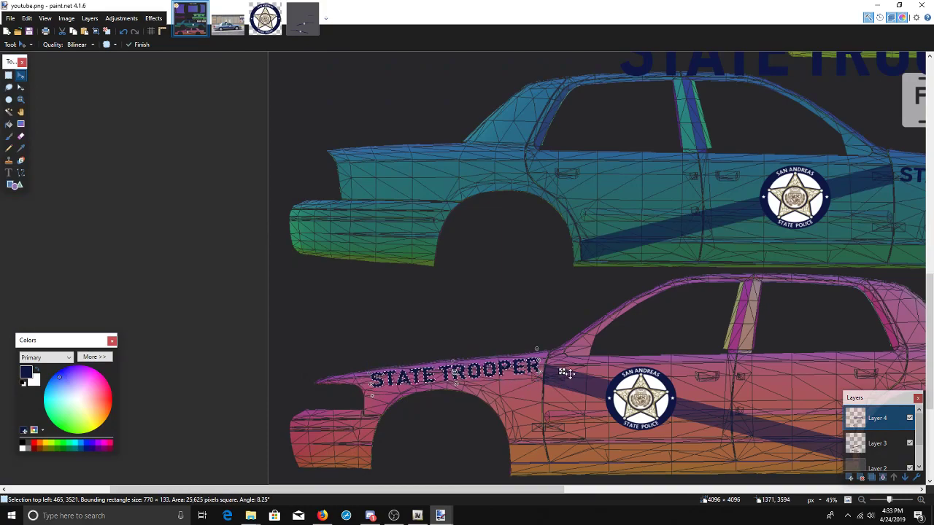
left_click_drag(562, 372, 562, 380)
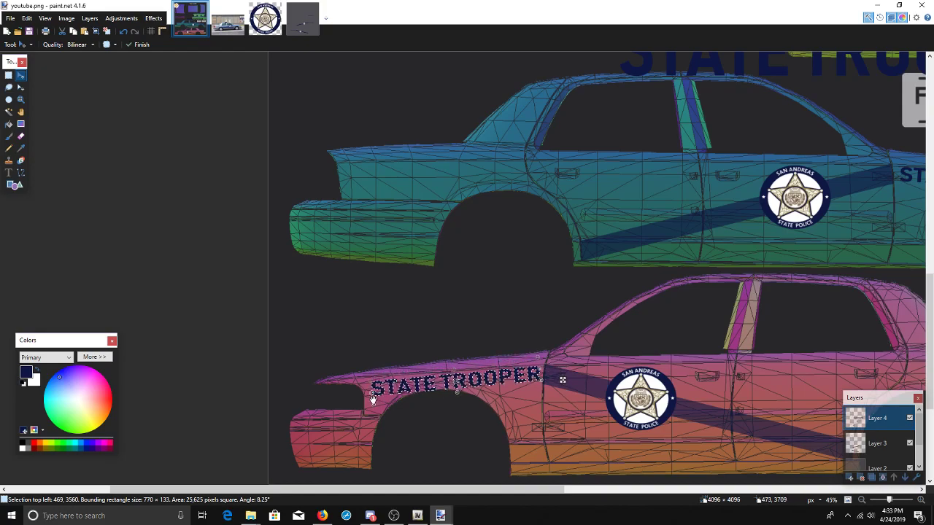
left_click_drag(365, 398, 365, 399)
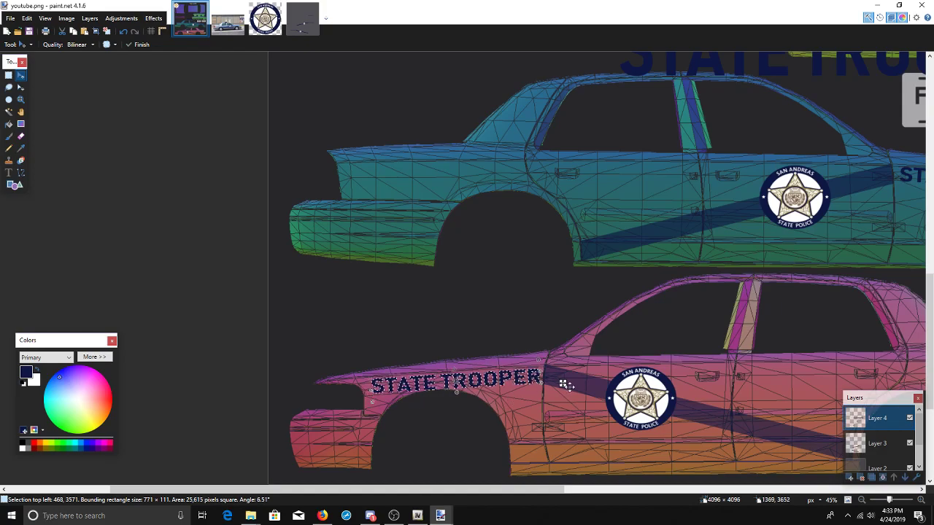
left_click_drag(563, 387, 562, 385)
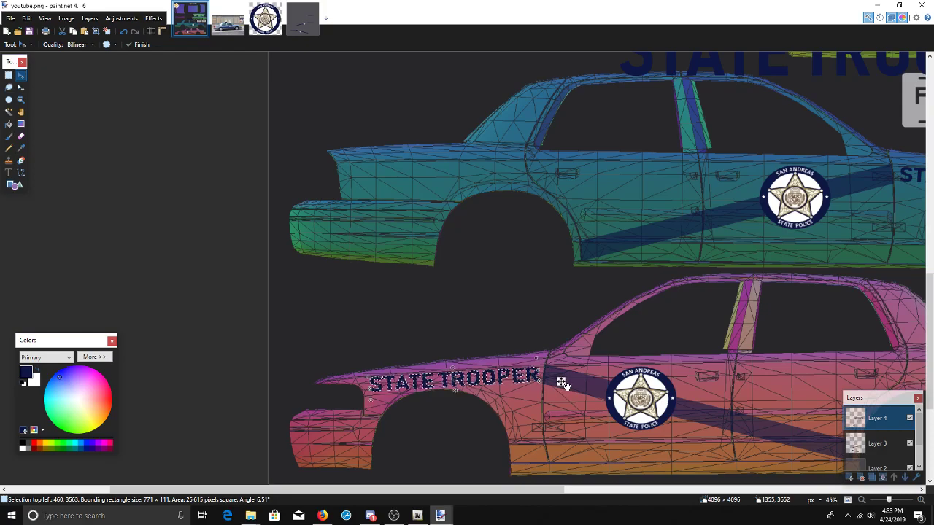
key("ctrl+d")
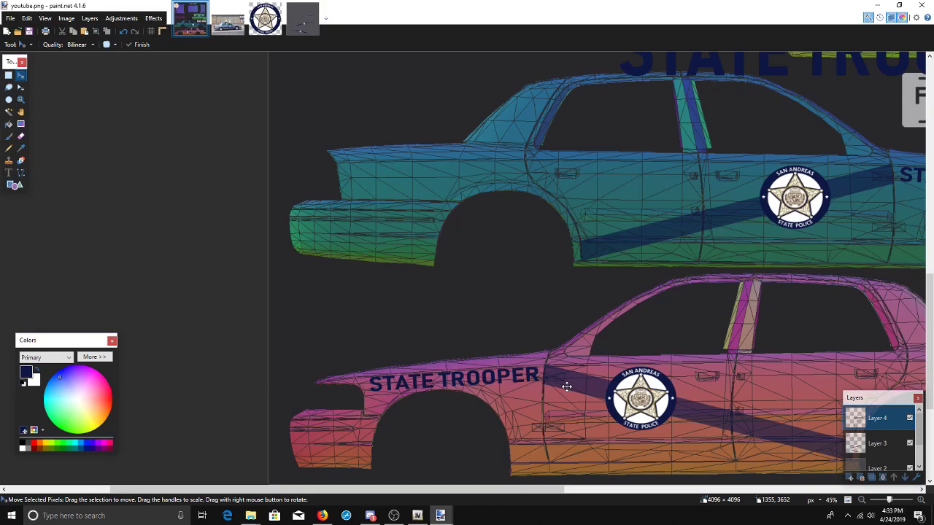
- Check the lettering on both car sides against the ksp173.jpg side photo, view the ksp184.jpg rear photo in Firefox, and return to youtube.png
scroll(566, 387, "right", 5)
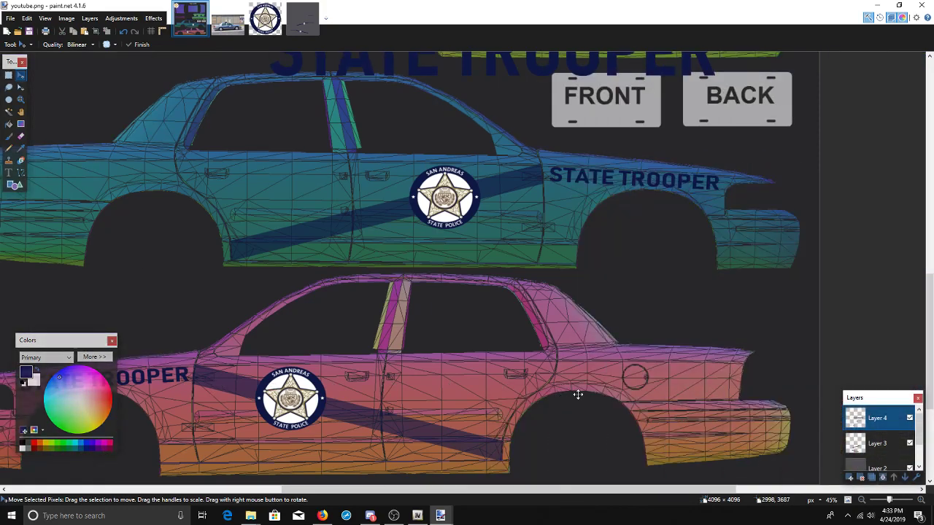
scroll(577, 394, "left", 4)
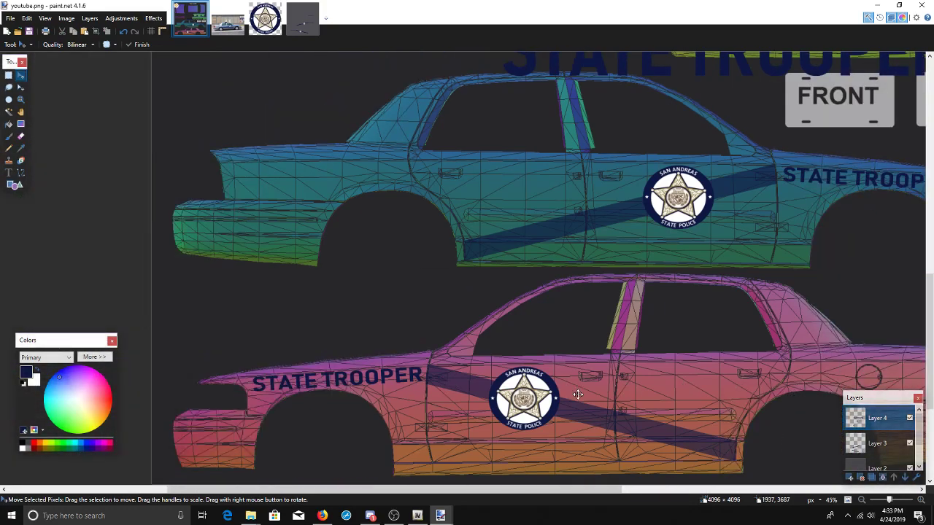
scroll(577, 395, "right", 1)
scroll(578, 394, "left", 2)
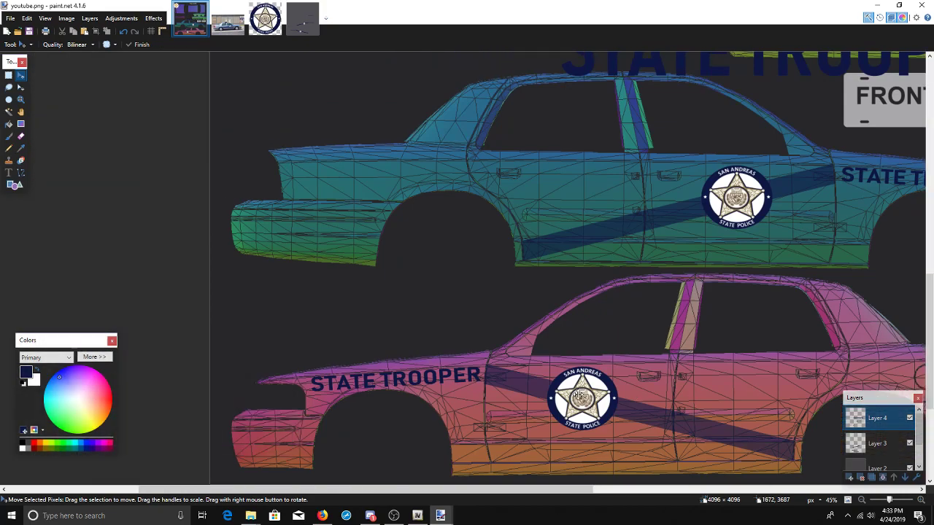
scroll(578, 394, "down", 3)
scroll(647, 402, "down", 1)
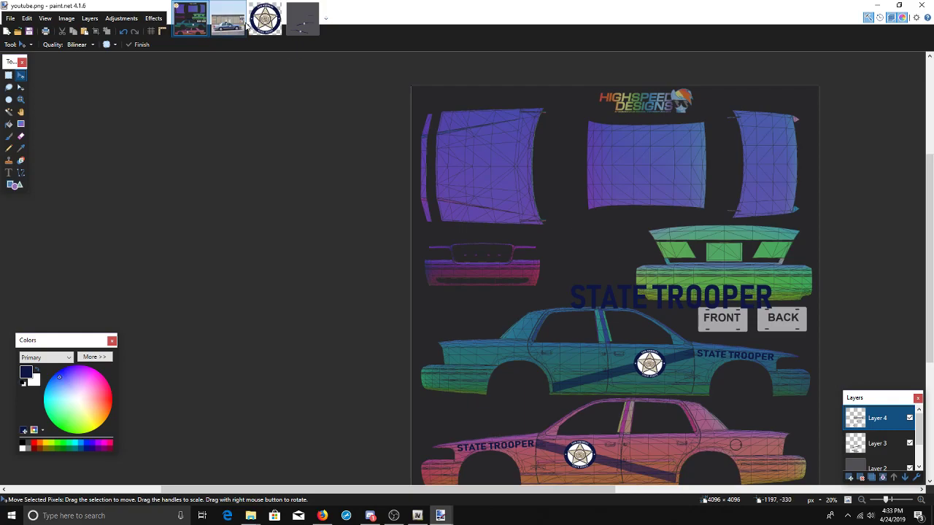
left_click(226, 20)
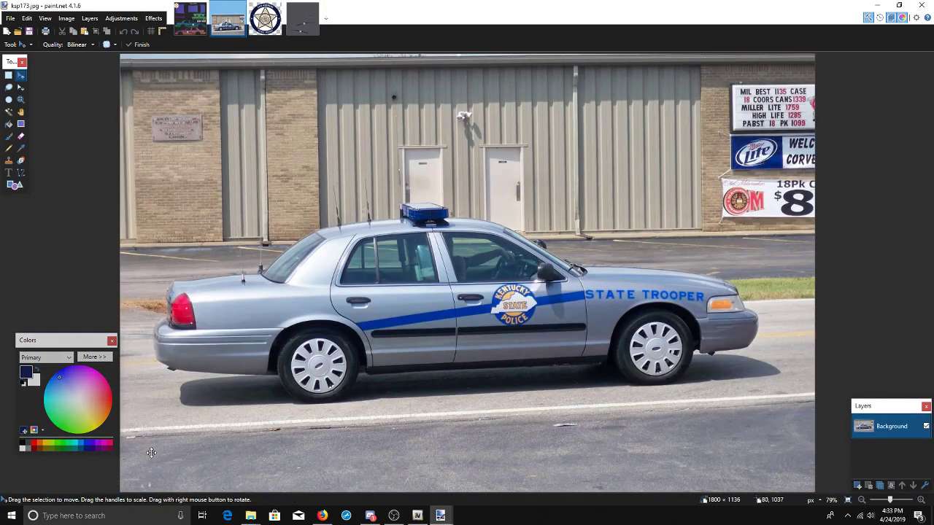
left_click(326, 516)
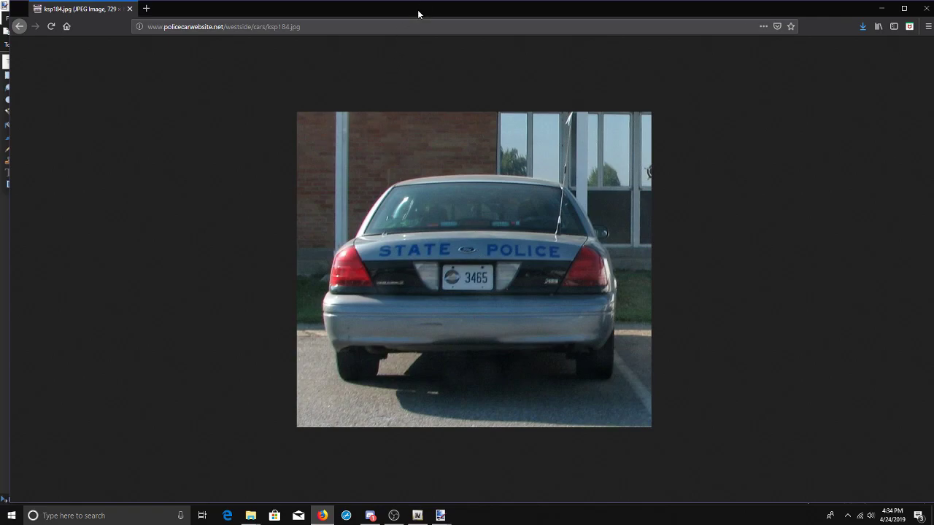
left_click_drag(417, 9, 412, 31)
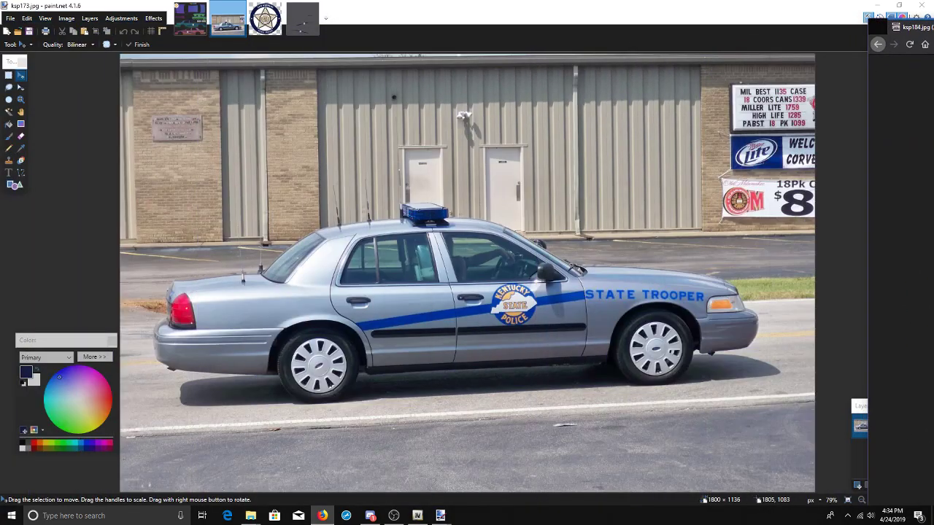
left_click(187, 22)
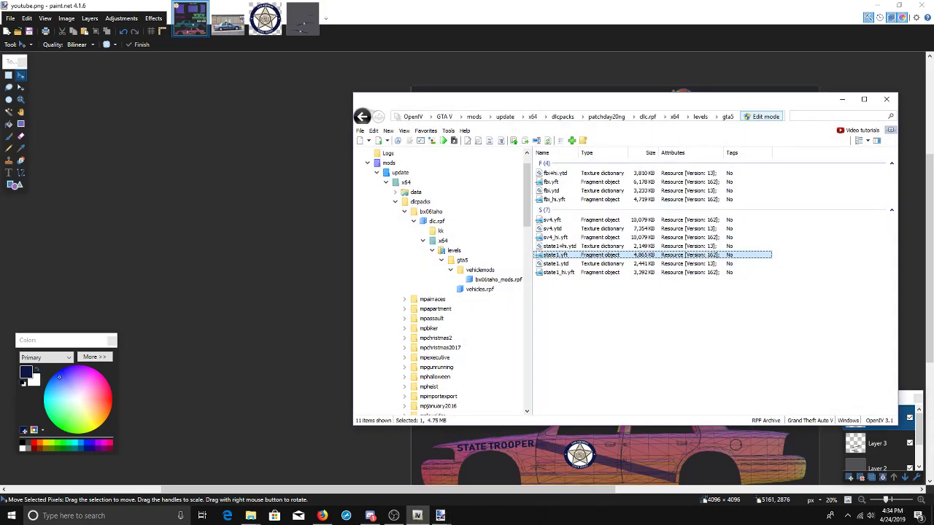
- Open the state1.yft model in OpenIV and examine the trunk lid and rear panel, then close the viewer and return to paint.net
left_click(584, 256)
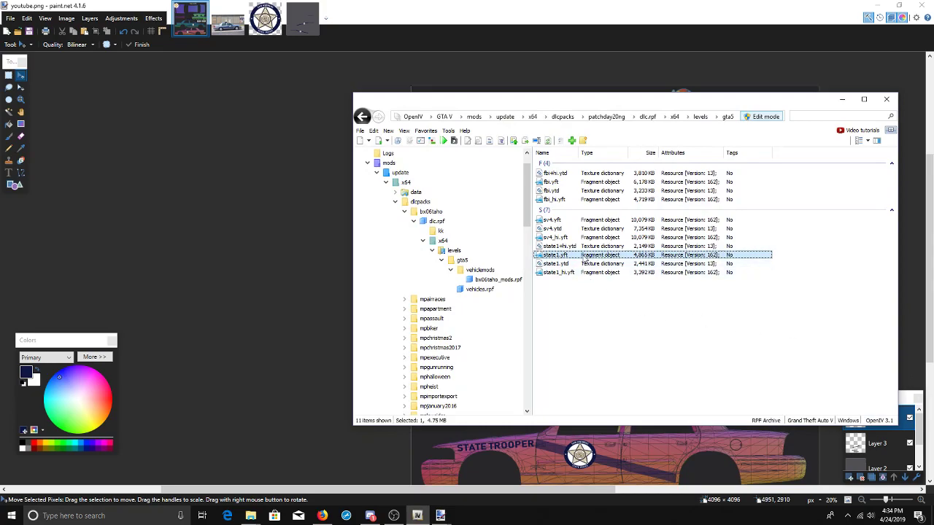
double_click(584, 256)
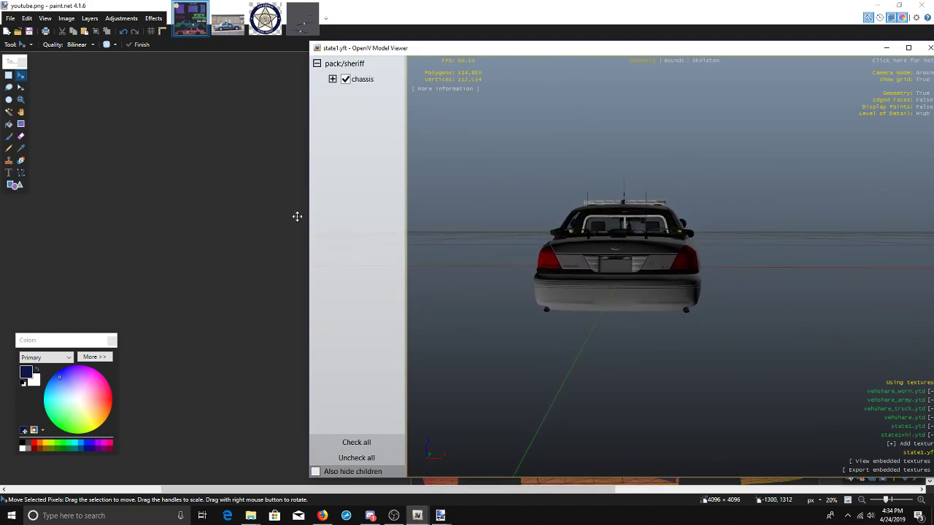
scroll(565, 258, "up", 2)
left_click_drag(565, 260, 578, 263)
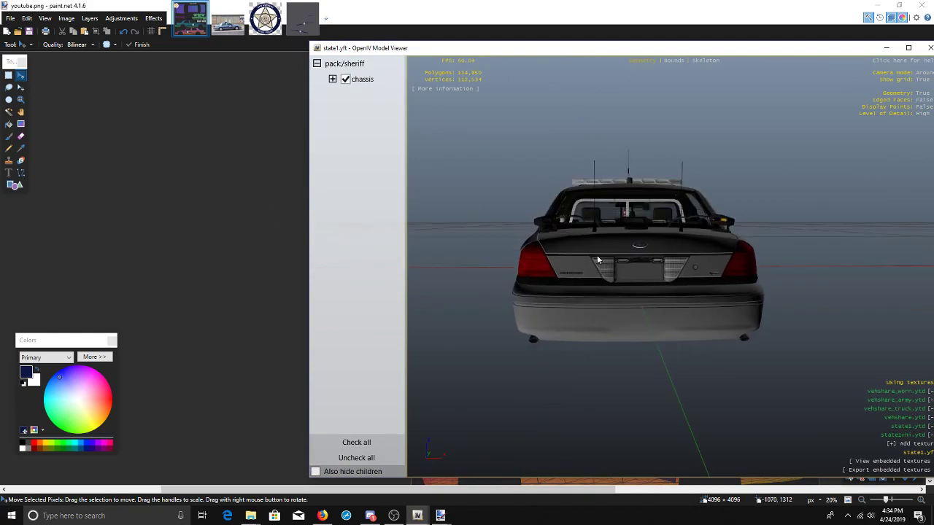
scroll(596, 259, "up", 3)
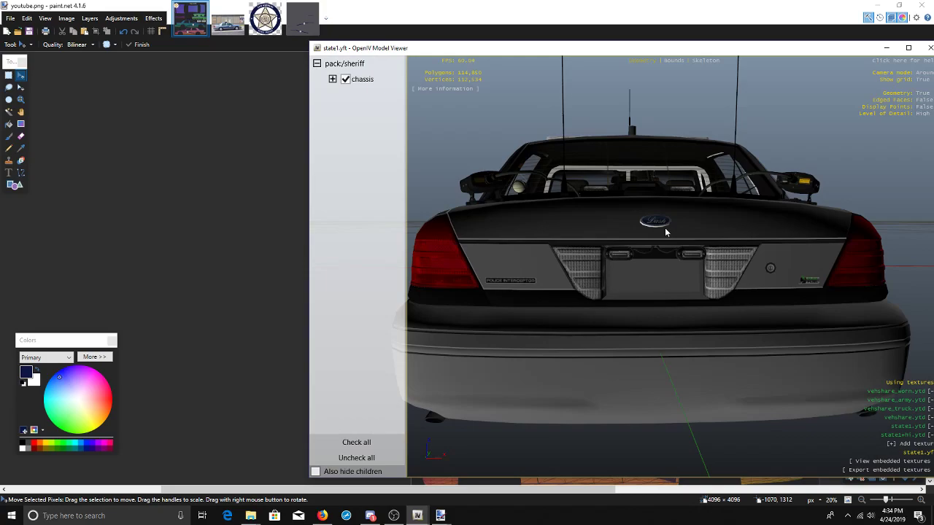
left_click_drag(670, 43, 593, 42)
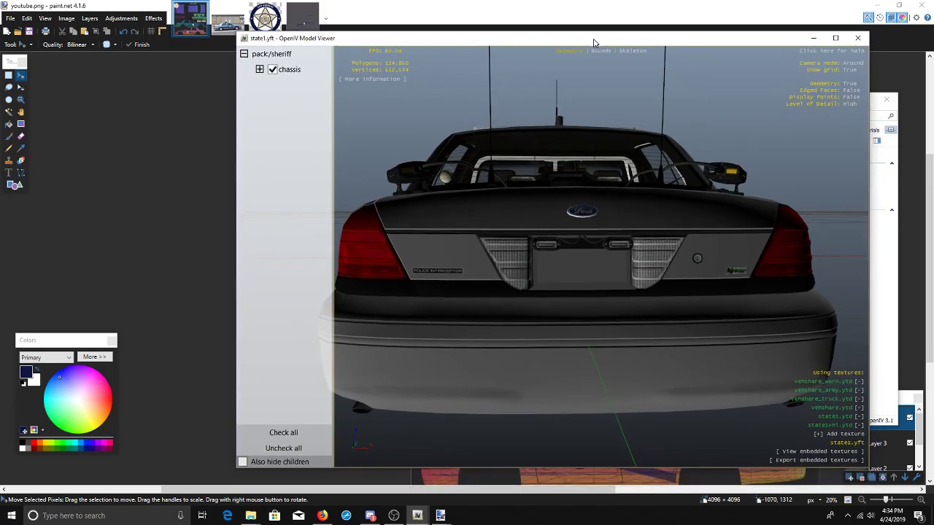
left_click(861, 40)
left_click(842, 99)
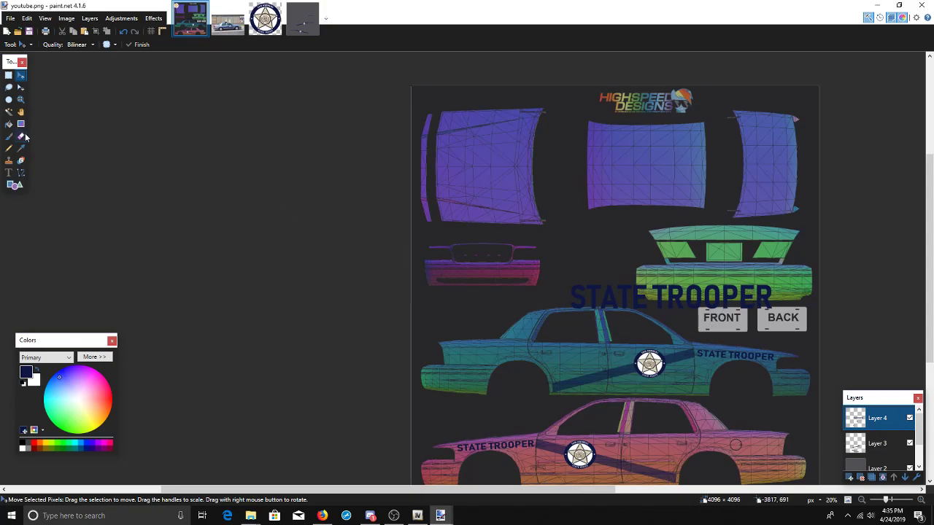
- Delete the oversized STATE TROOPER lettering lying above the teal car side
left_click(8, 75)
left_click_drag(562, 278, 780, 316)
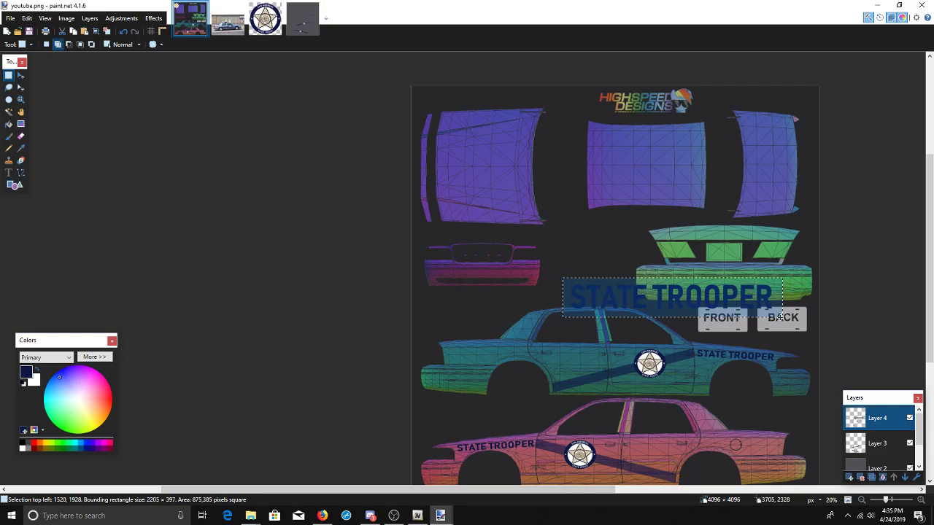
key("Delete")
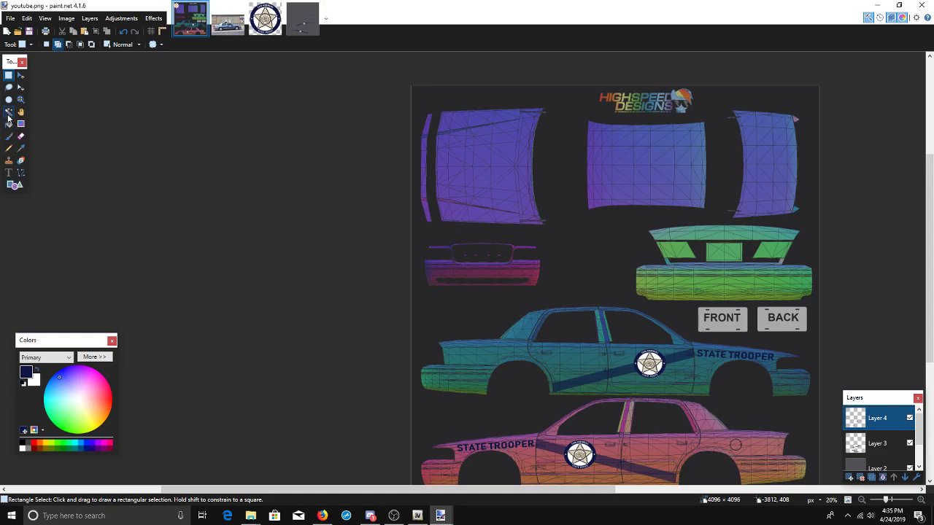
- Add dark blue two-line text reading STATE and POLICE, starting over the purple hood
left_click(10, 173)
left_click(502, 180)
type("STATE")
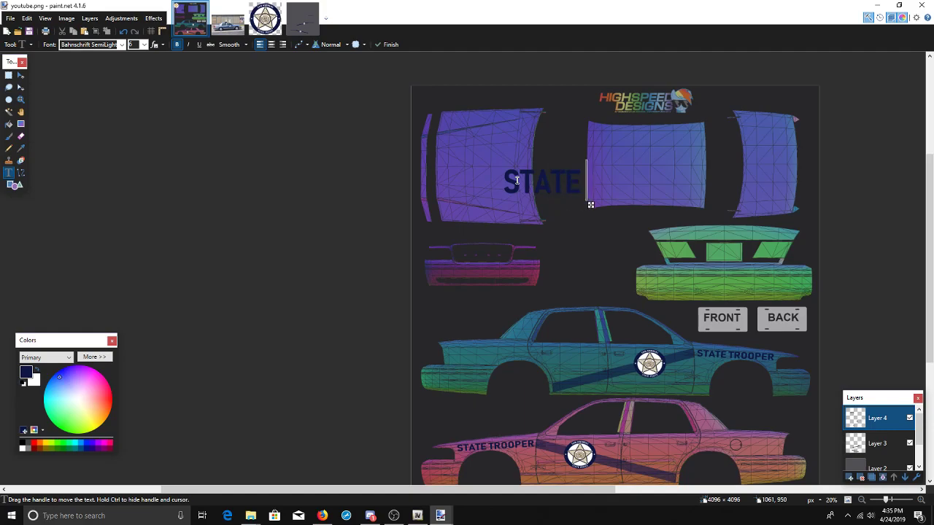
key("Return")
type("PA")
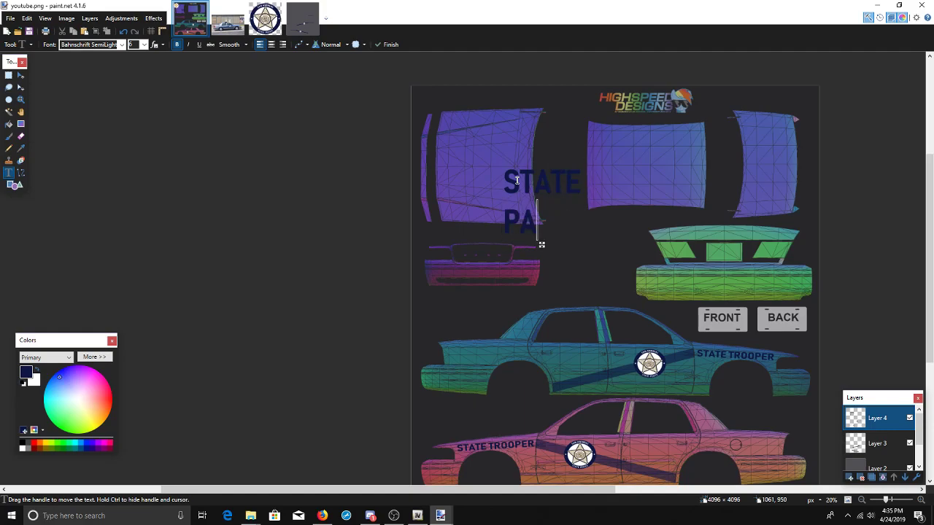
key("BackSpace")
type("OLICE")
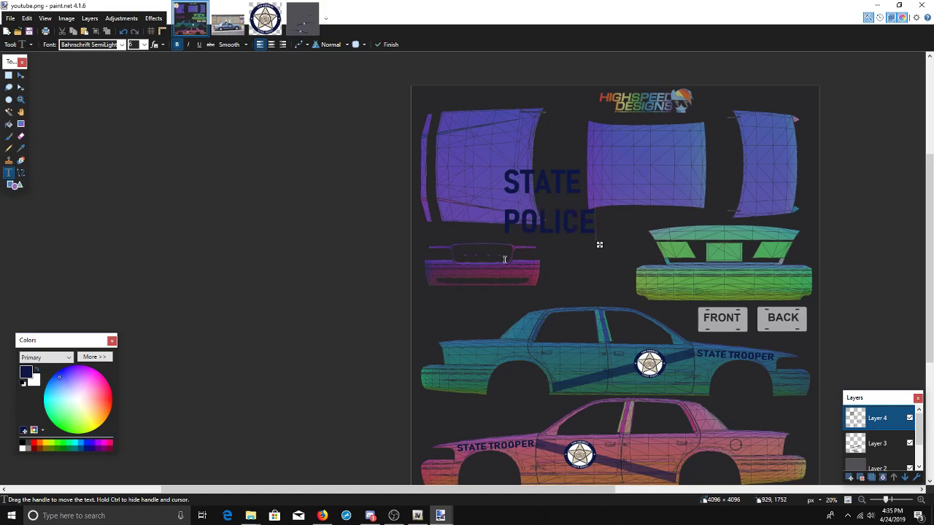
- Select all letters of the large word STATE with the Magic Wand and place a copy over the green rear section's upper panel
left_click(8, 112)
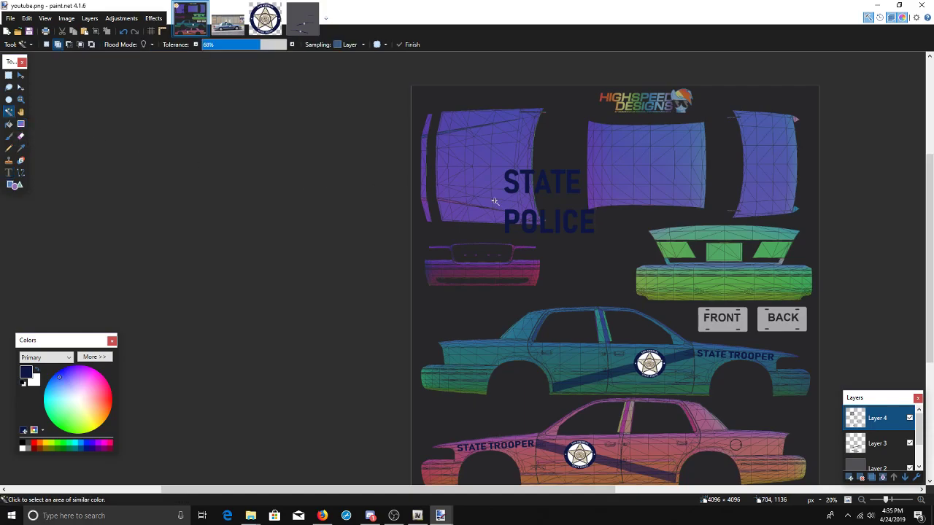
left_click(516, 186)
left_click(531, 182, "ctrl")
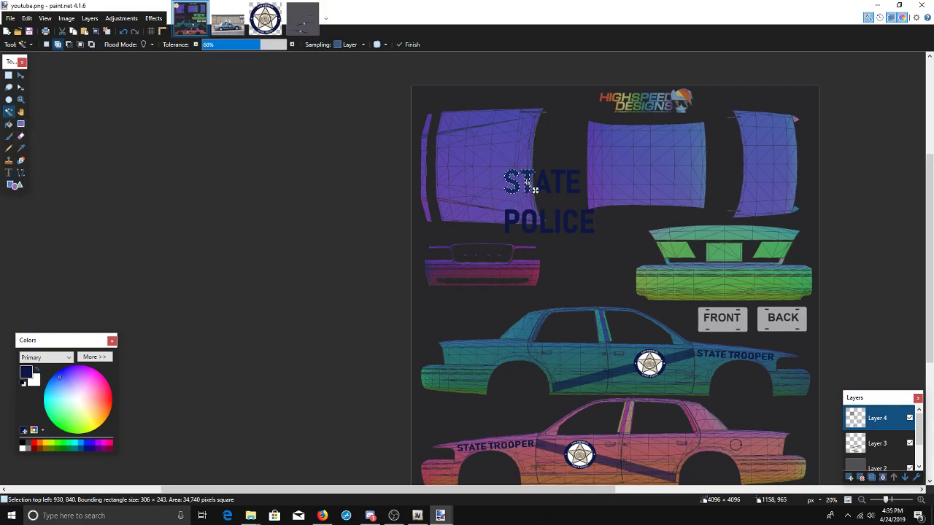
left_click(549, 178, "ctrl")
left_click(559, 178, "ctrl")
left_click(568, 178, "ctrl")
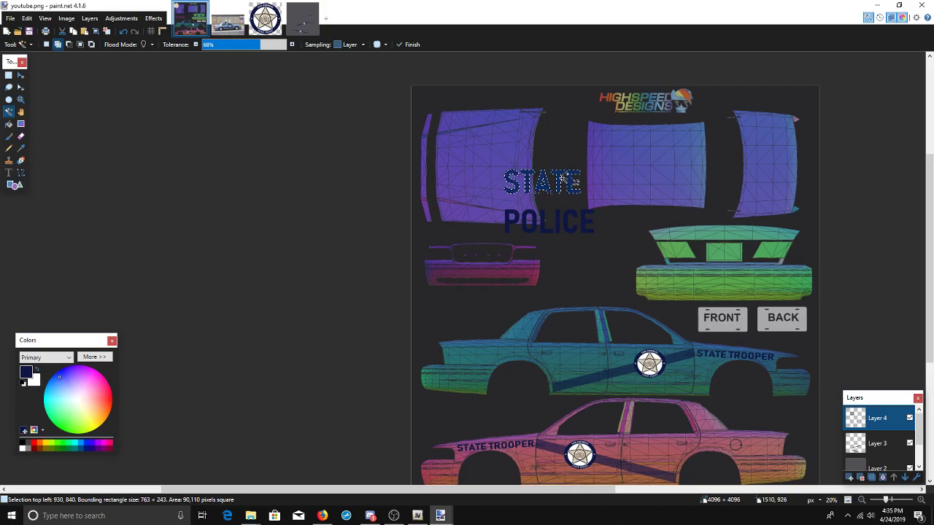
key("m")
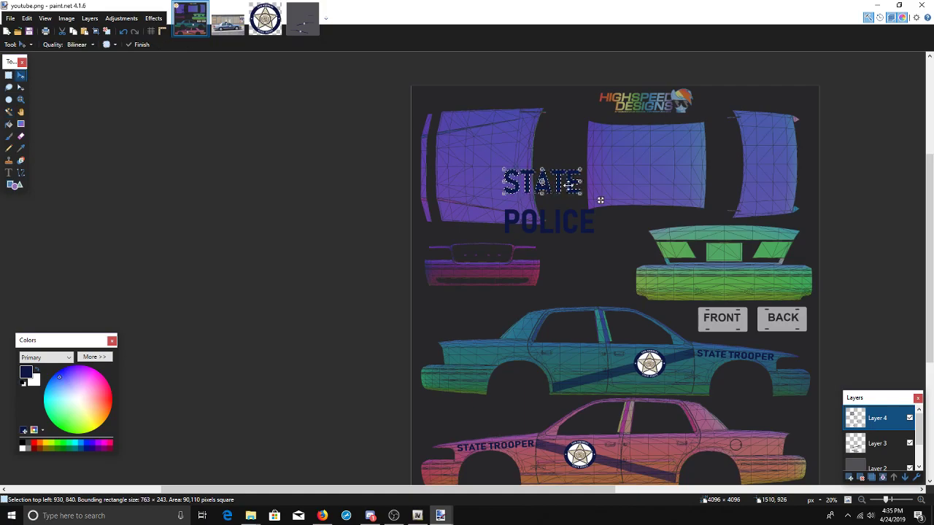
left_click_drag(602, 200, 747, 255)
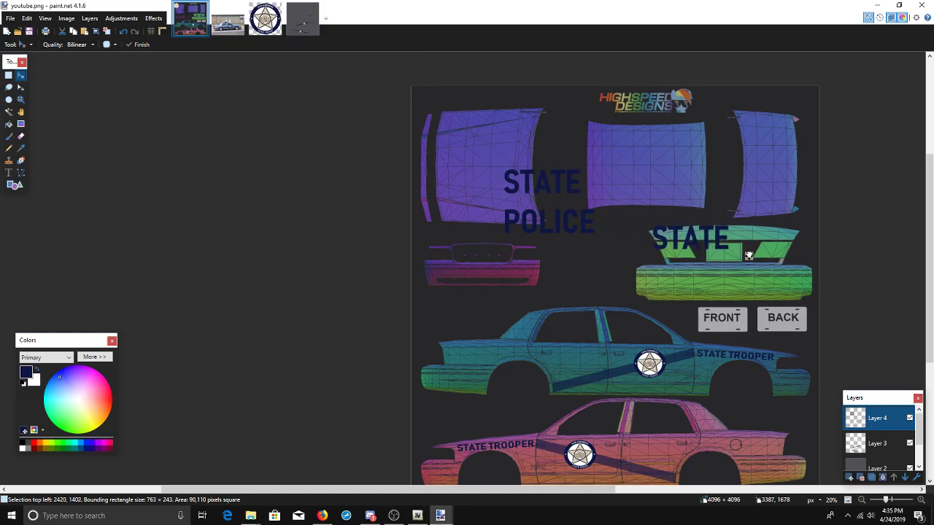
- Scale the copied STATE to about 434 × 82 px on the left half of the rear's upper panel and deselect it
scroll(747, 255, "up", 5)
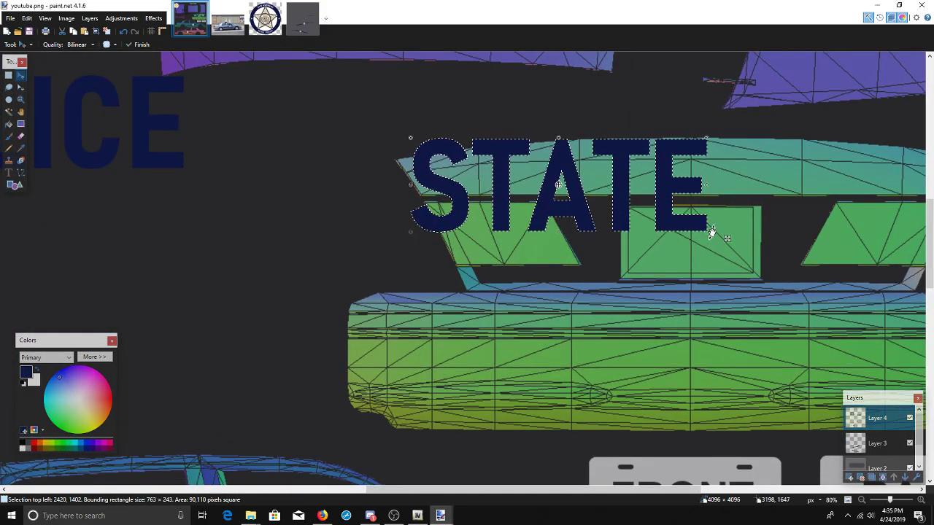
left_click_drag(704, 232, 634, 194)
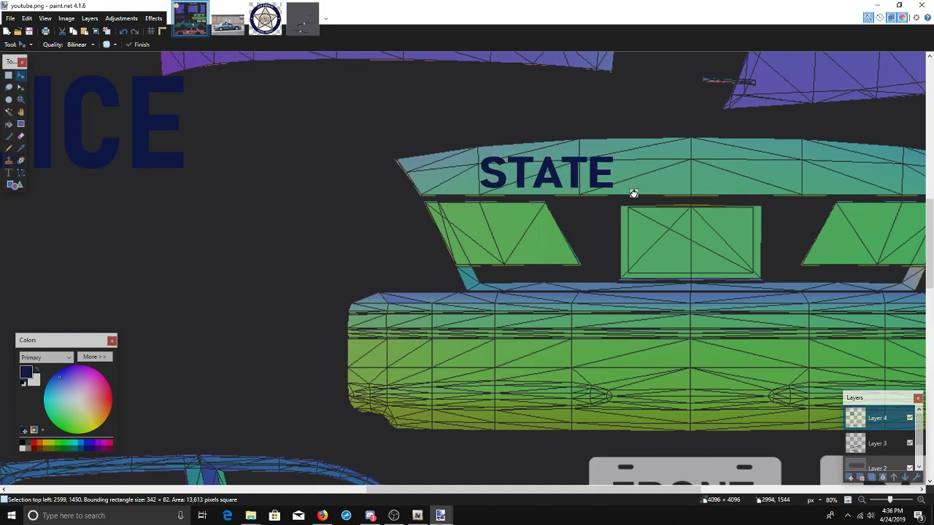
left_click_drag(612, 175, 650, 174)
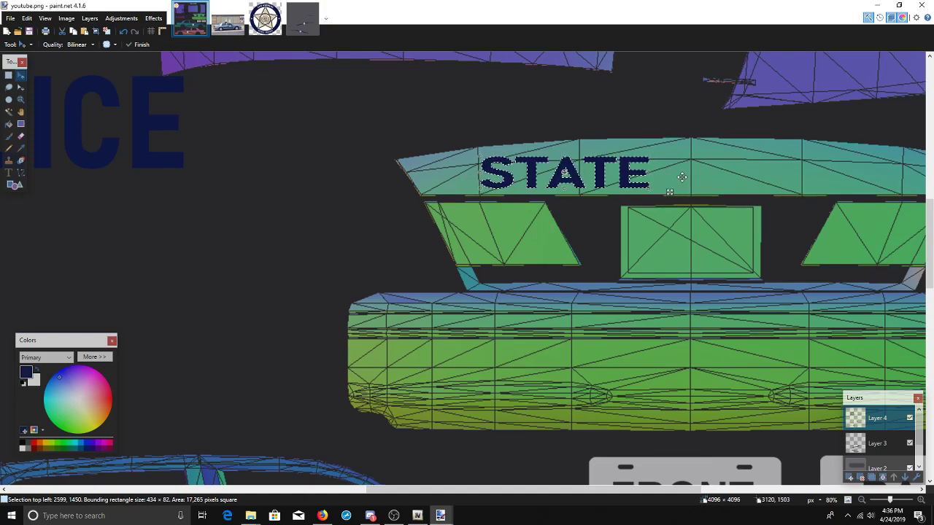
key("ctrl+d")
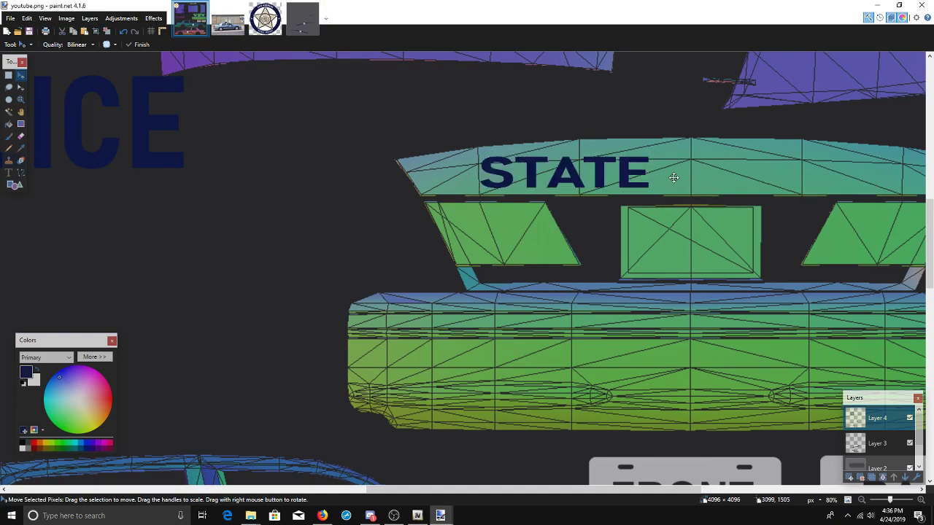
- Select all letters of the large word POLICE with the Magic Wand, undoing a mistaken paste of STATE
scroll(584, 253, "down", 3)
scroll(579, 252, "left", 3)
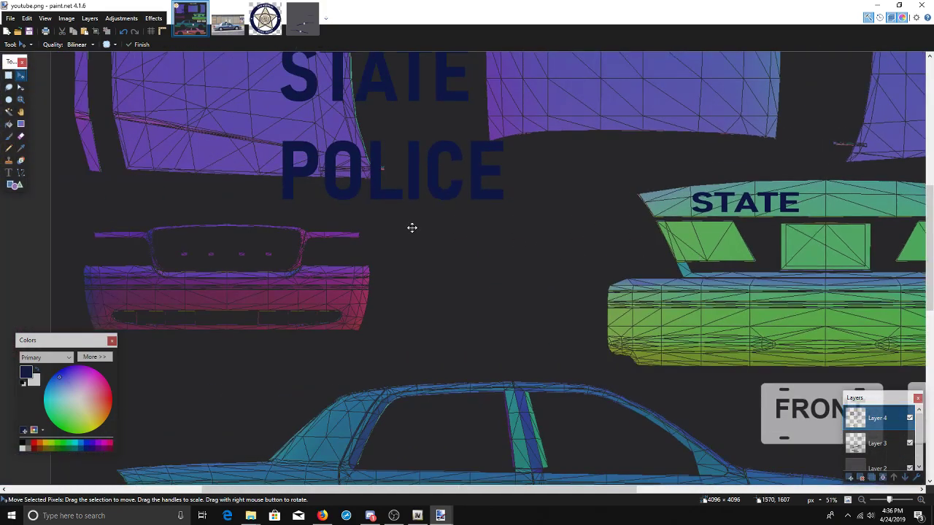
left_click(8, 111)
left_click(291, 173)
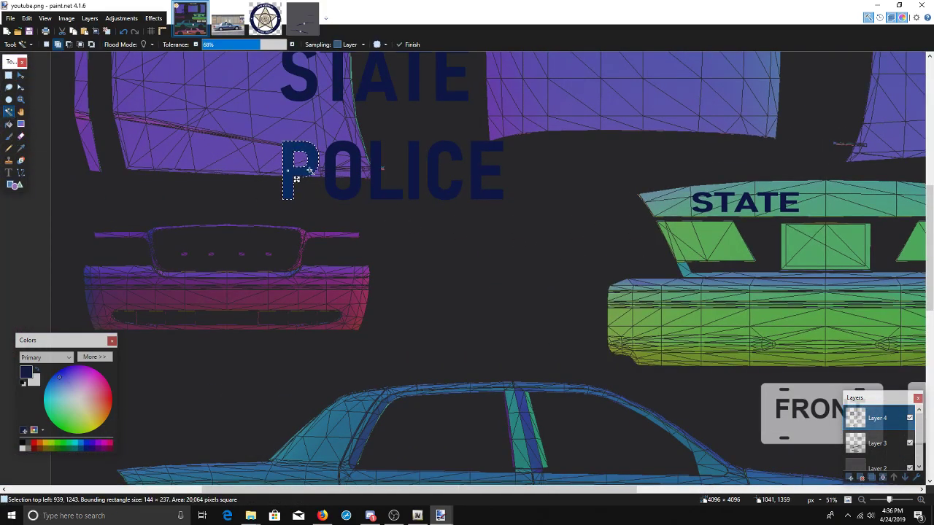
left_click(328, 172, "ctrl")
left_click(373, 169, "ctrl")
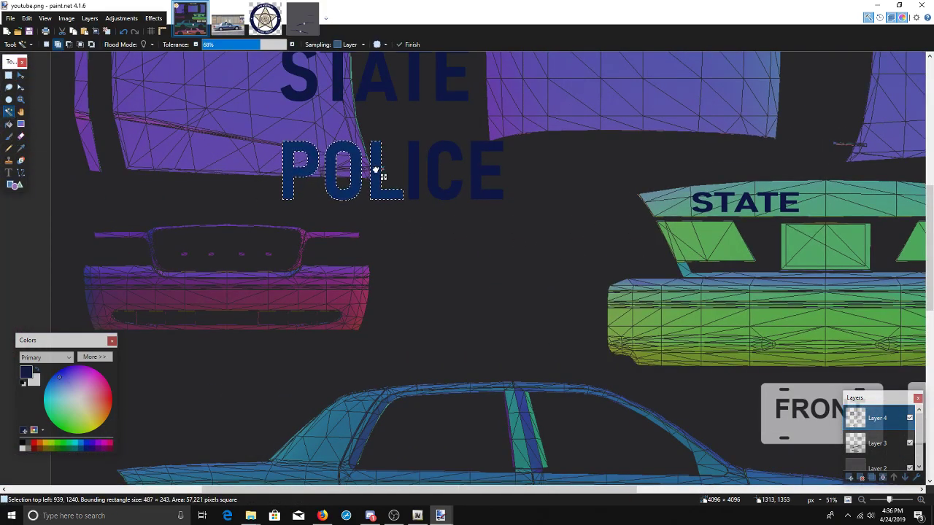
left_click(415, 172, "ctrl")
left_click(442, 172, "ctrl")
left_click(483, 174, "ctrl")
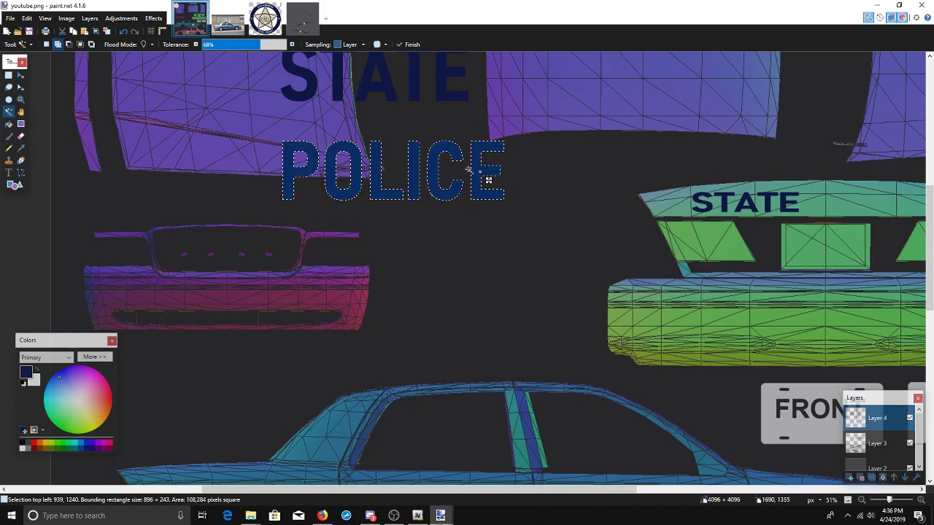
scroll(468, 169, "right", 5)
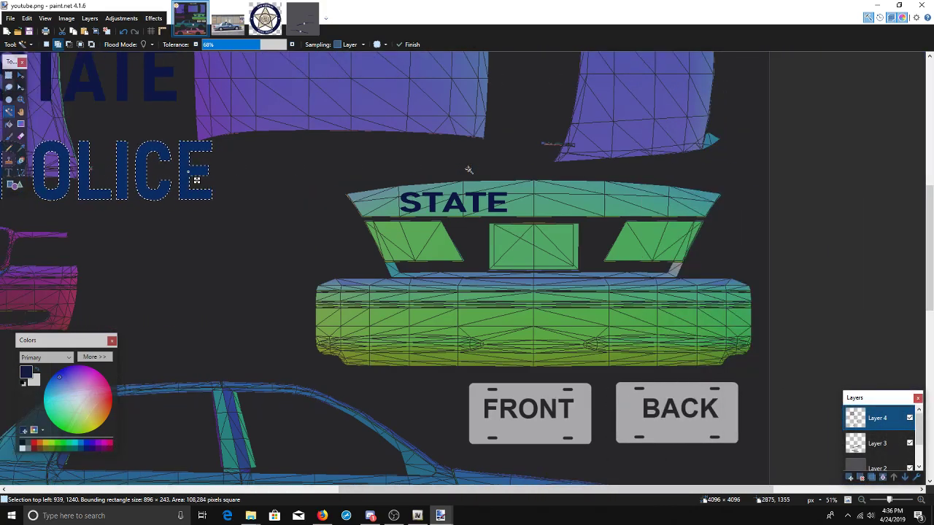
key("ctrl+v")
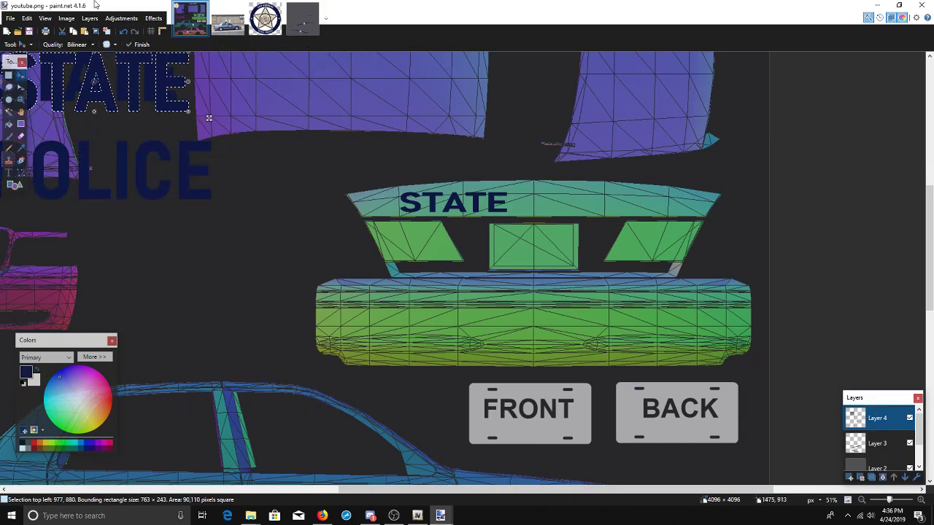
left_click(122, 31)
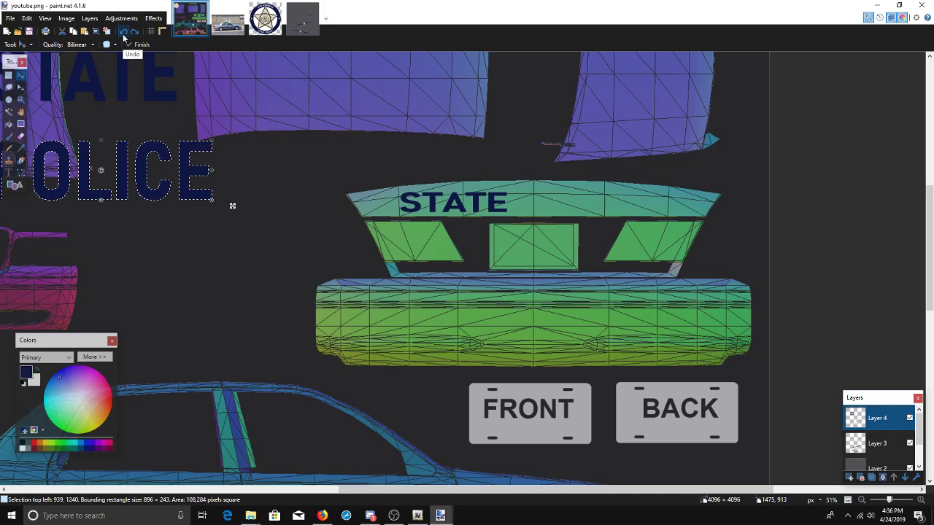
- Place a copy of POLICE over STATE on the rear's upper panel and shrink it to about 560 × 81 px to match its height
left_click_drag(242, 207, 749, 219)
left_click_drag(731, 155, 533, 213)
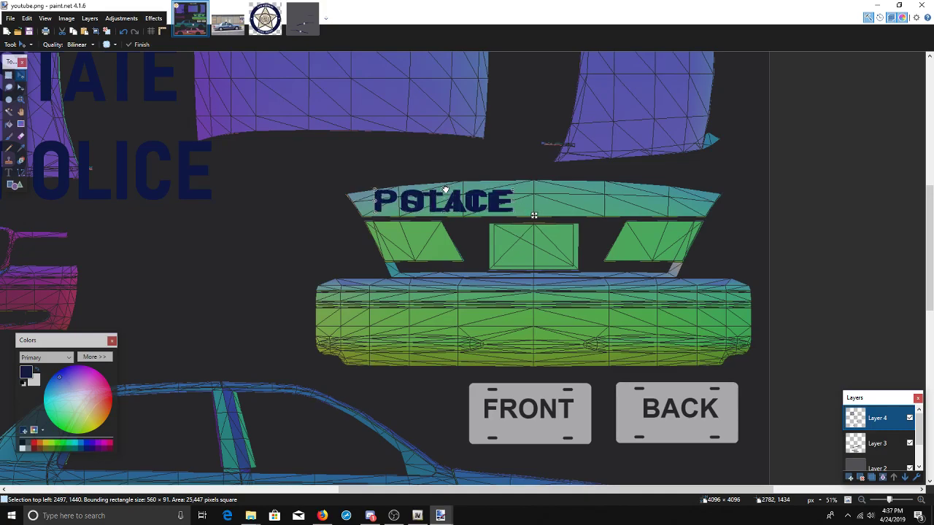
left_click_drag(445, 189, 445, 193)
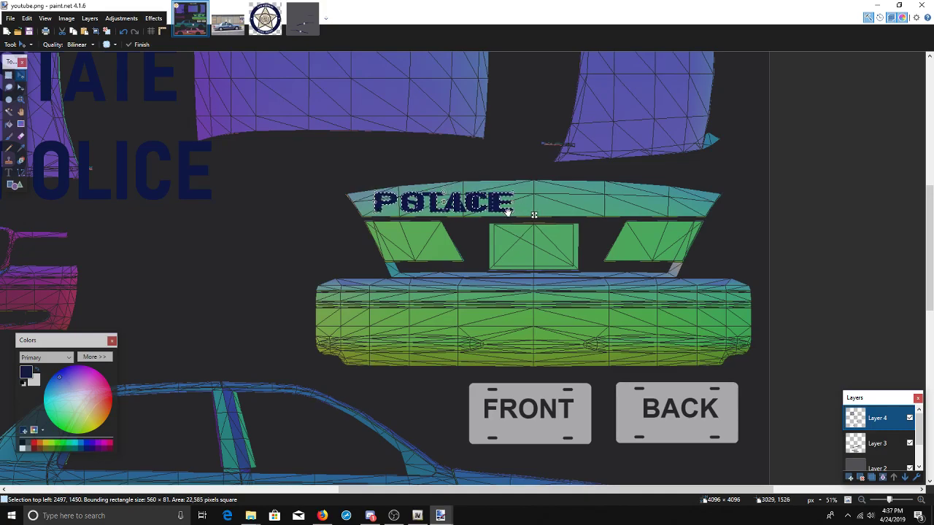
left_click_drag(537, 212, 527, 212)
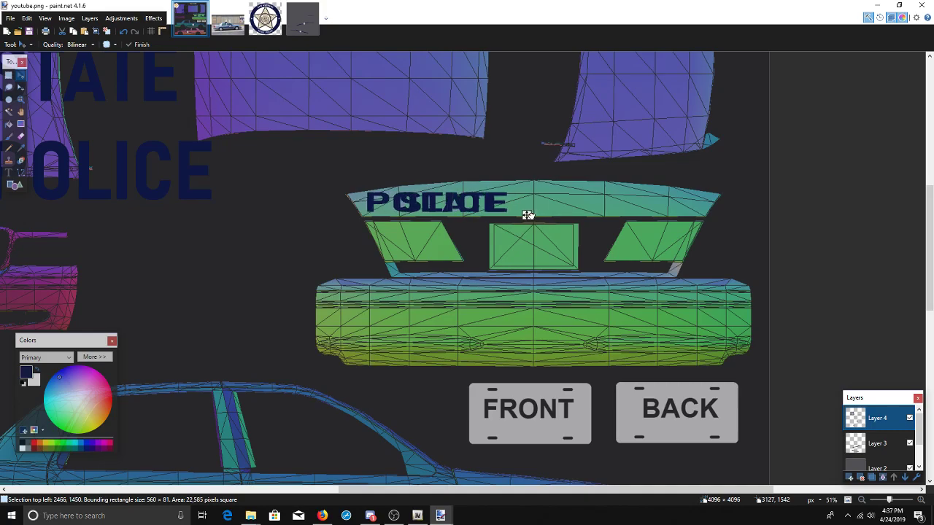
- Fit POLICE on the right half of the rear's upper panel at about 418 × 81 px, opposite STATE, and deselect it
left_click_drag(530, 215, 668, 206)
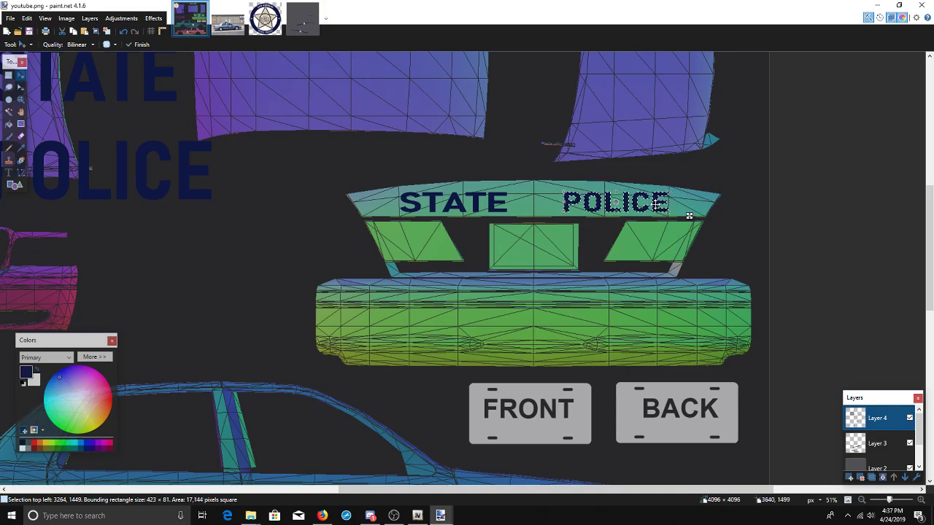
left_click_drag(662, 205, 666, 204)
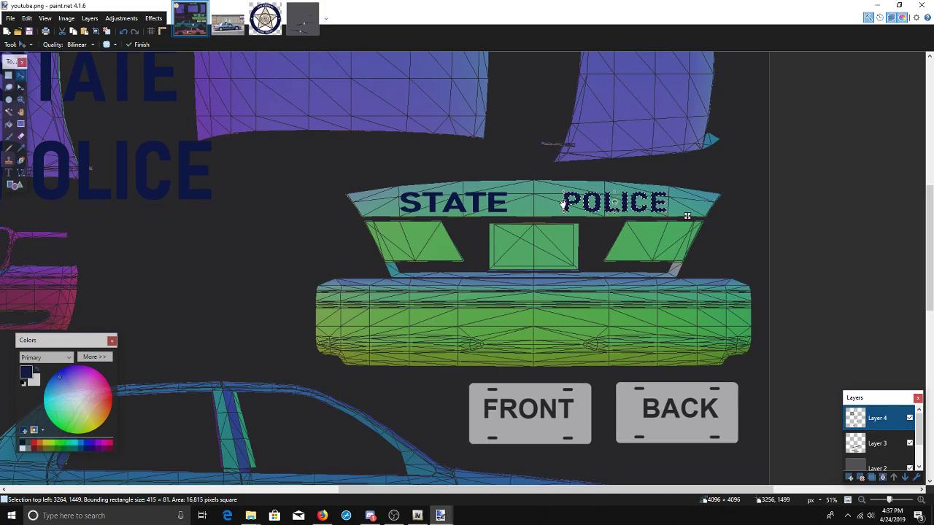
left_click_drag(563, 205, 565, 205)
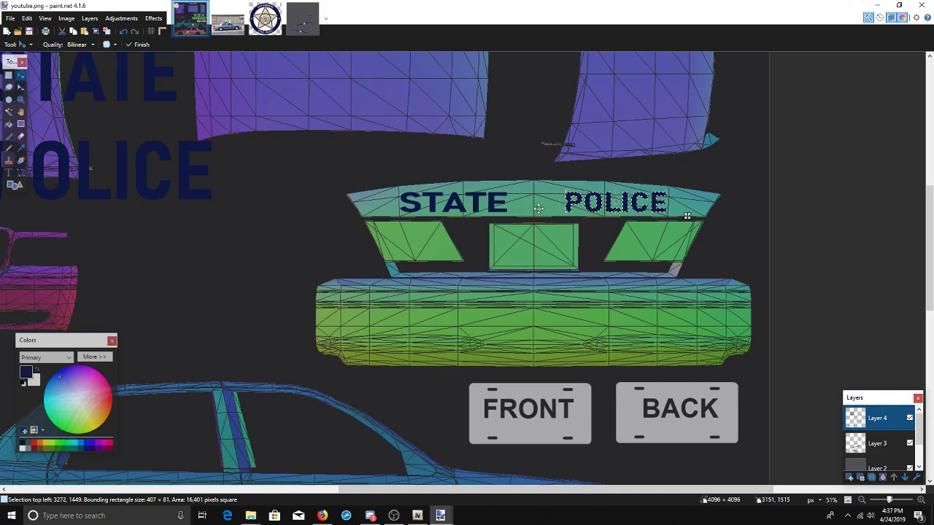
left_click_drag(564, 204, 559, 204)
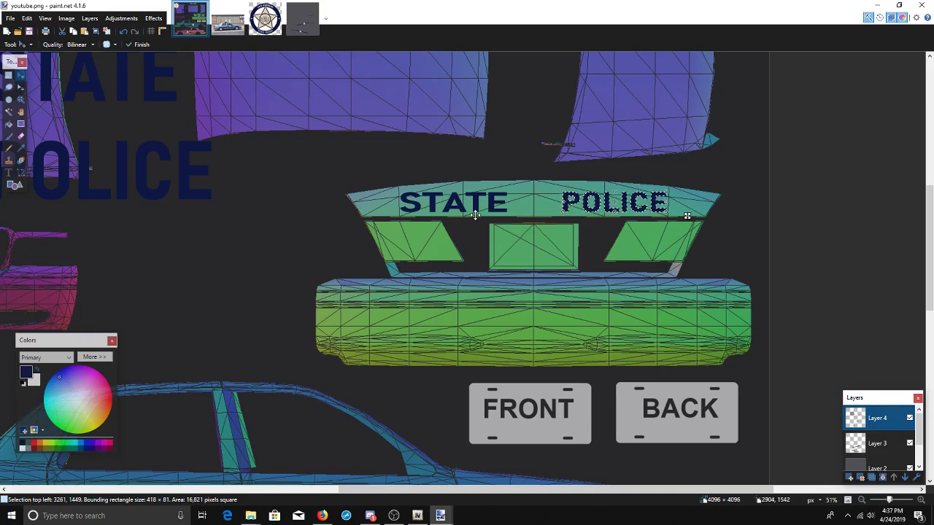
key("ctrl+d")
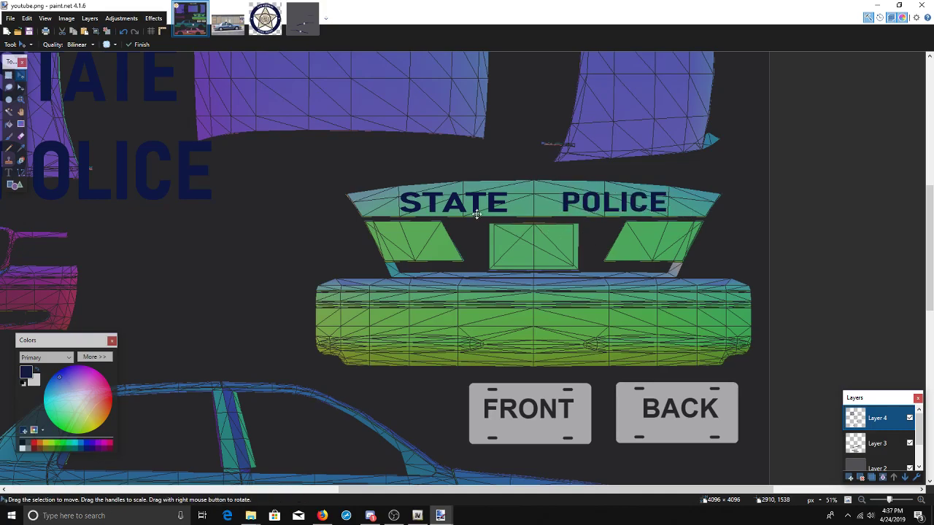
- Delete the oversized two-line STATE POLICE text left beside the hood
scroll(476, 214, "down", 3)
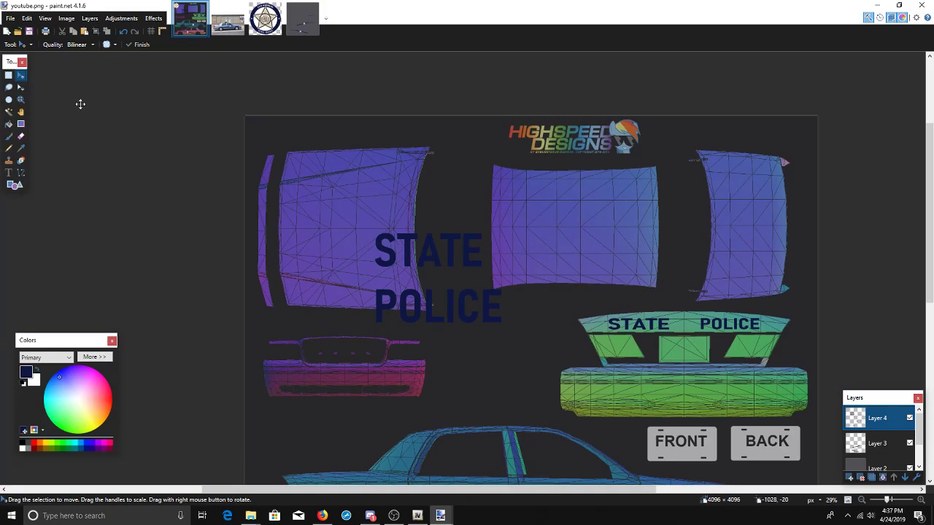
left_click(8, 75)
left_click_drag(362, 224, 516, 333)
key("Delete")
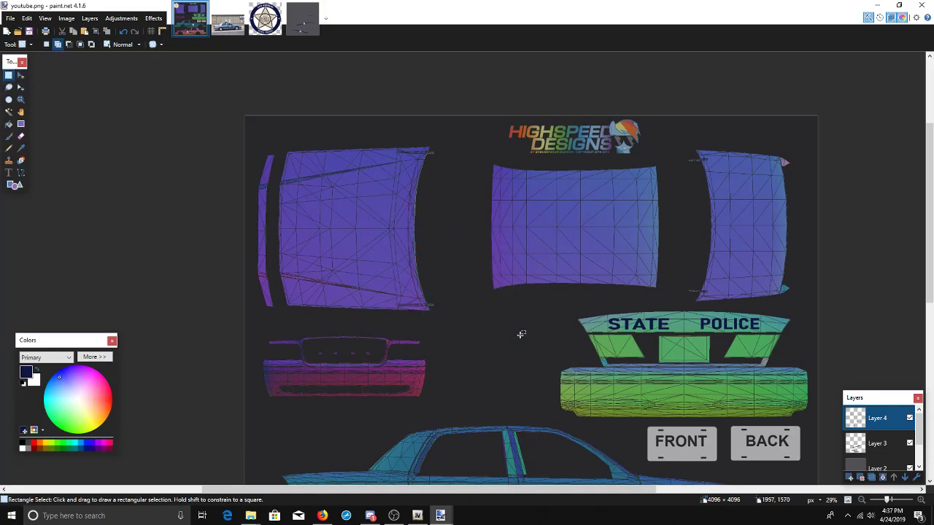
- Merge Layer 4 down into Layer 3, leaving Layer 4's properties as they are
double_click(878, 425)
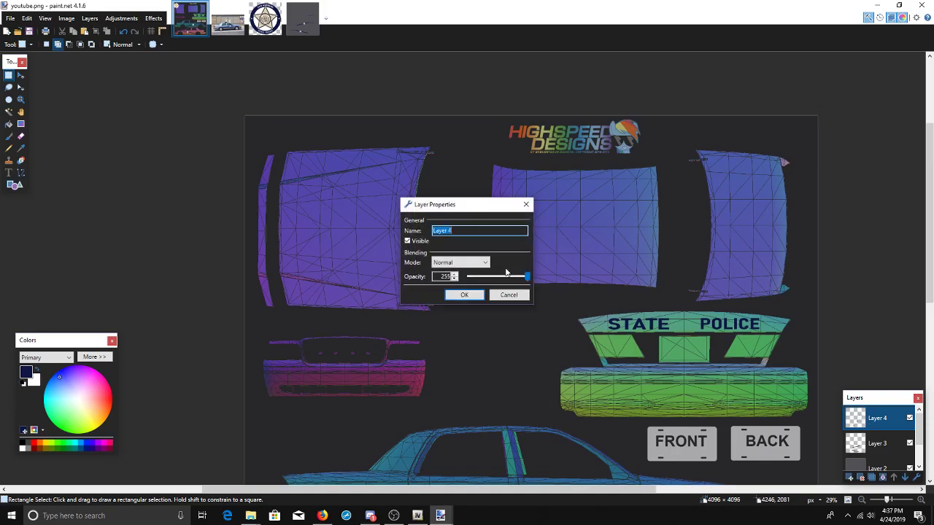
left_click(509, 294)
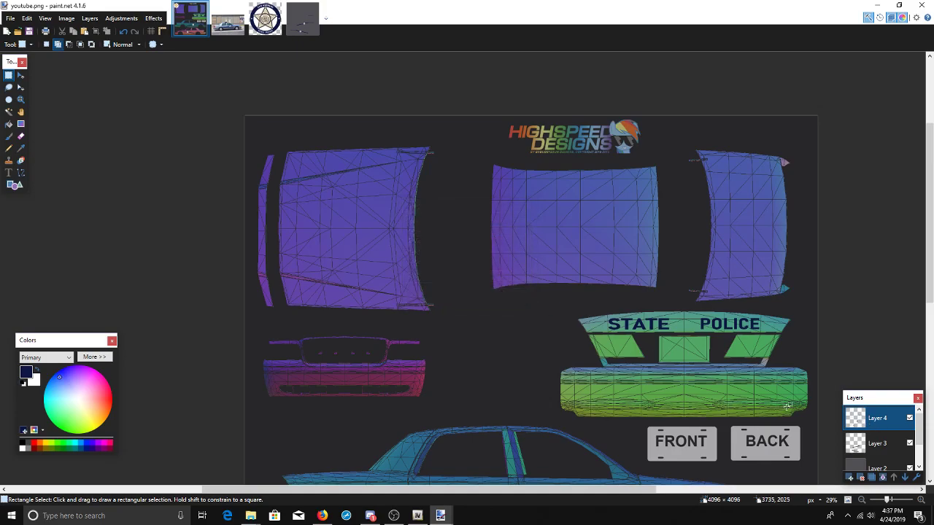
left_click(882, 478)
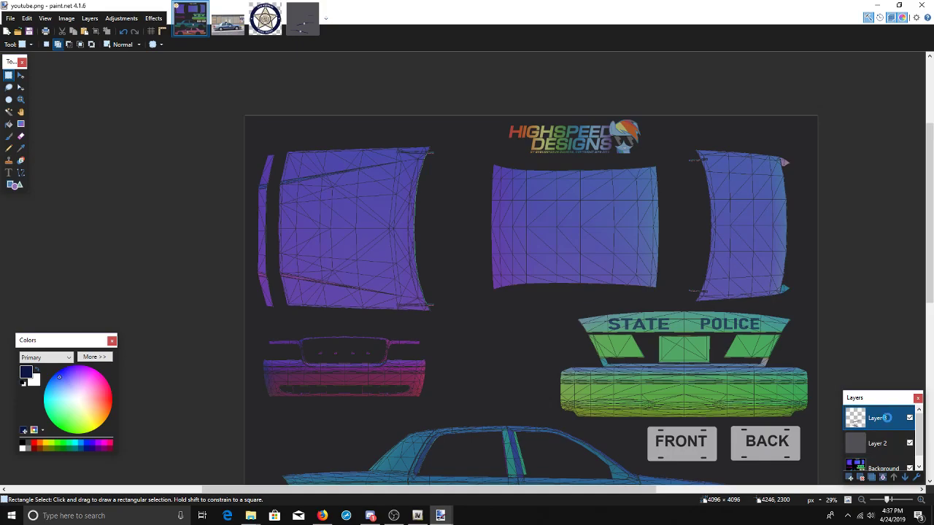
double_click(889, 422)
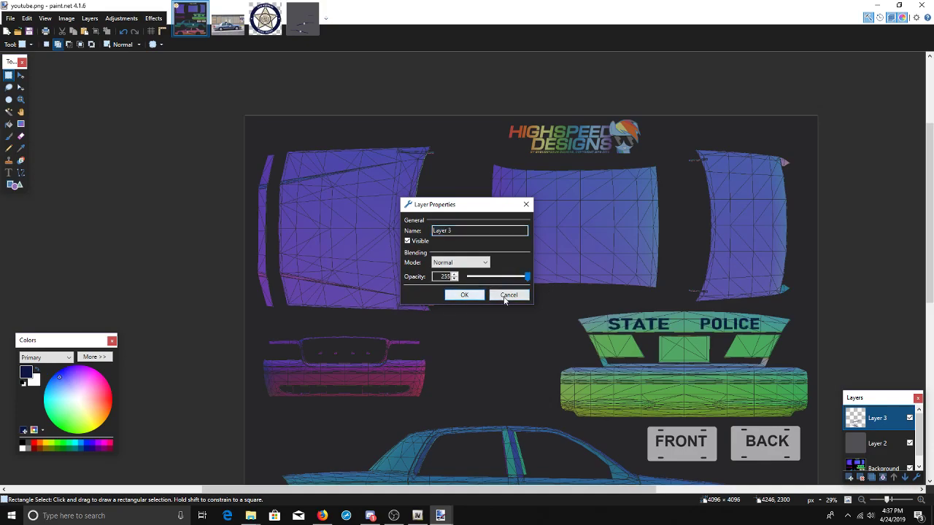
left_click(504, 295)
left_click(882, 477)
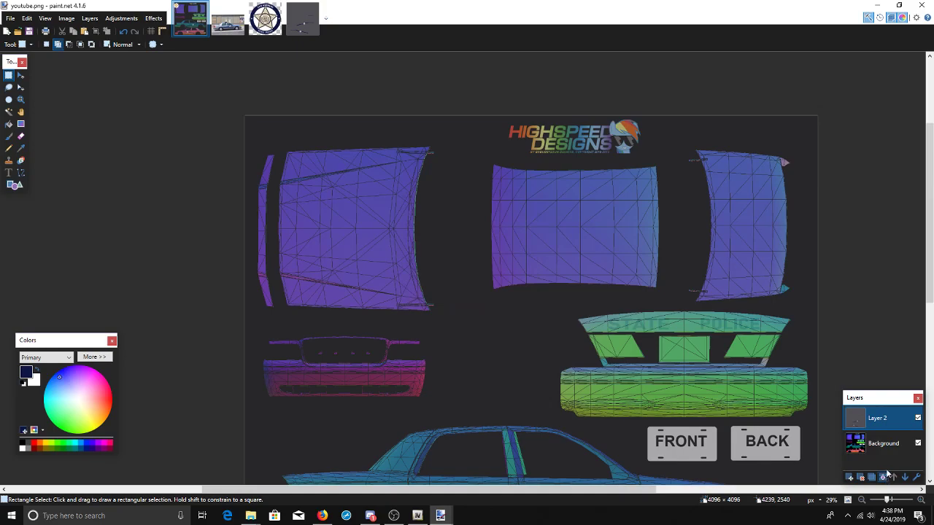
double_click(878, 420)
left_click_drag(492, 278, 565, 281)
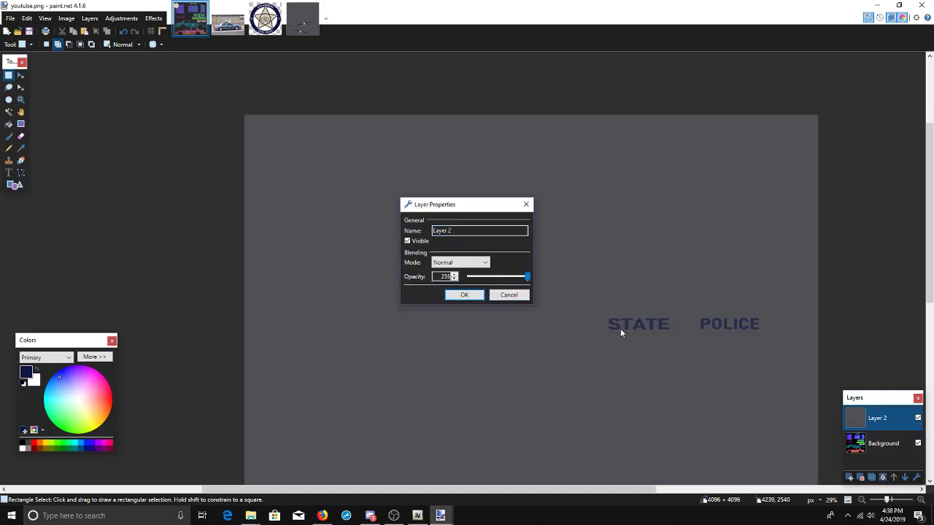
left_click(509, 295)
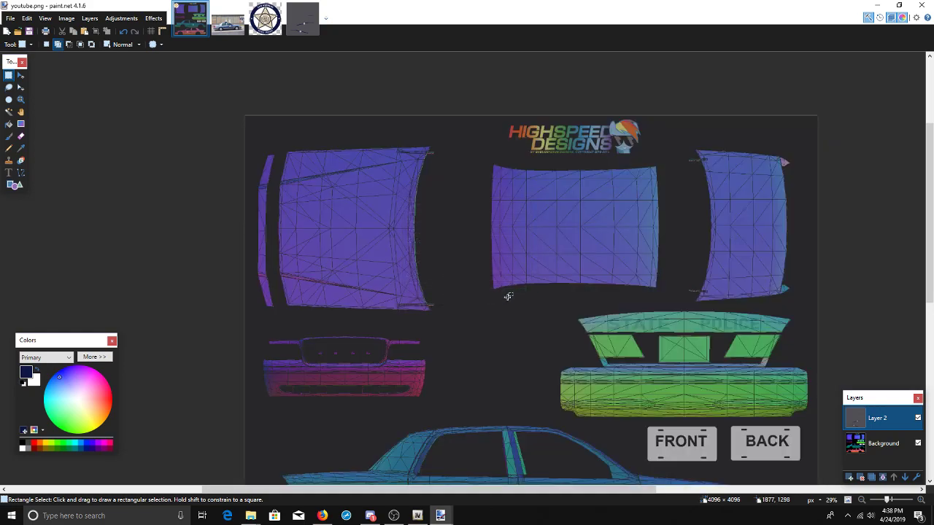
left_click(123, 33)
- Set Layer 3 and Layer 2 to opacity 255, merging each down in turn until only the Background layer is left
double_click(874, 420)
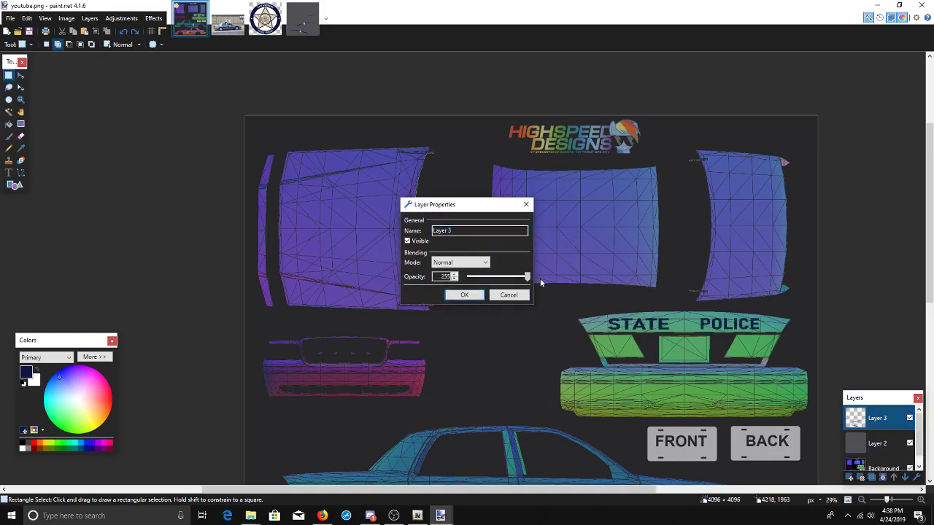
left_click(464, 295)
left_click(883, 478)
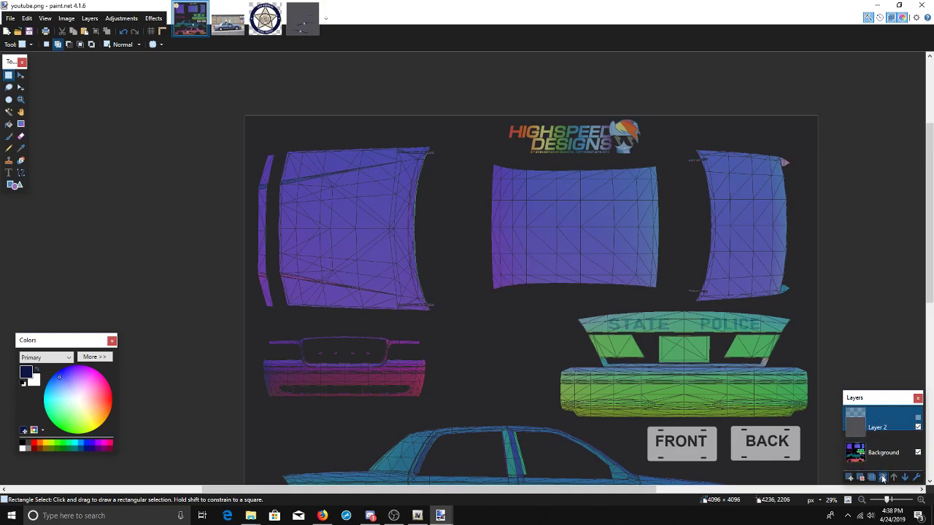
double_click(879, 418)
left_click_drag(494, 277, 529, 277)
left_click(464, 295)
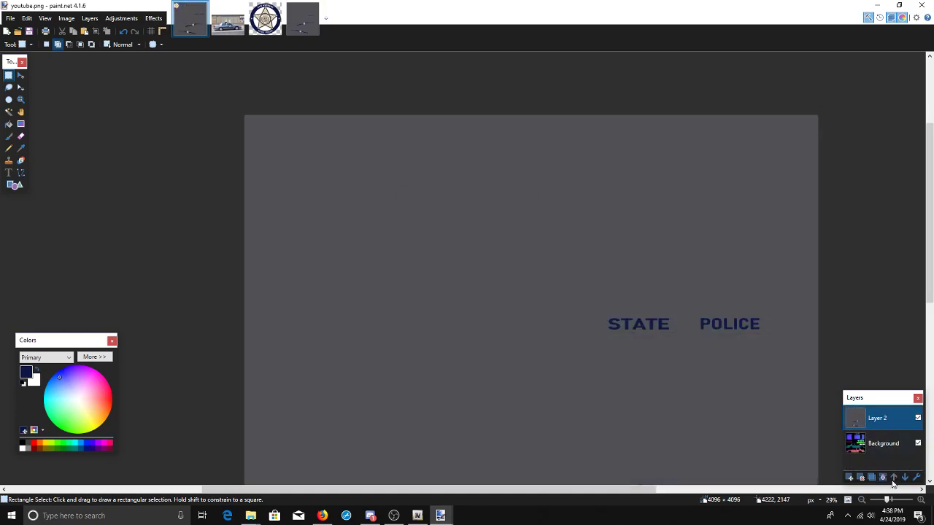
left_click(884, 478)
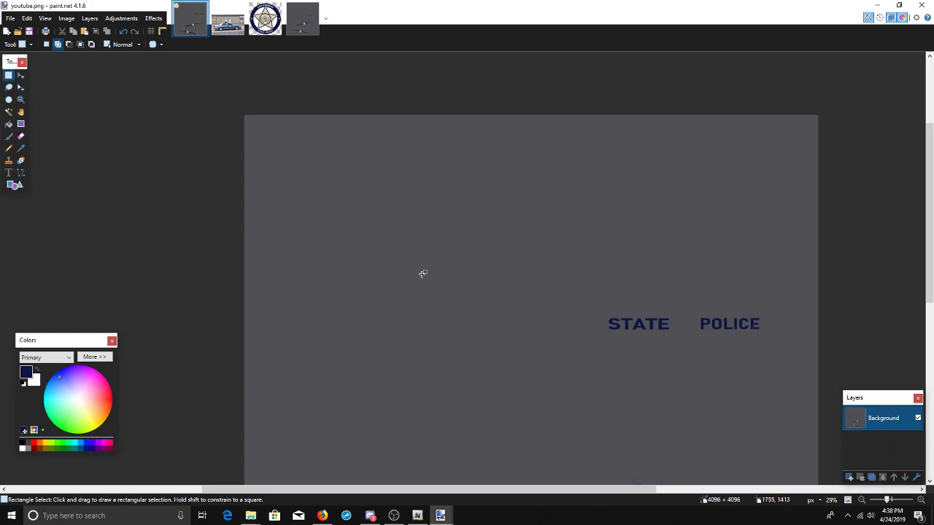
- Save the flattened livery as youtube.png under its existing name
left_click(10, 18)
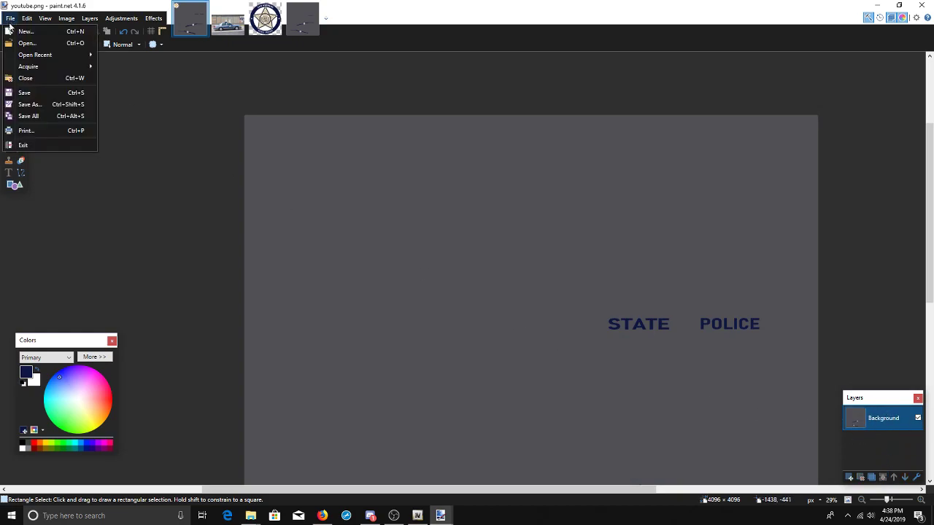
left_click(34, 93)
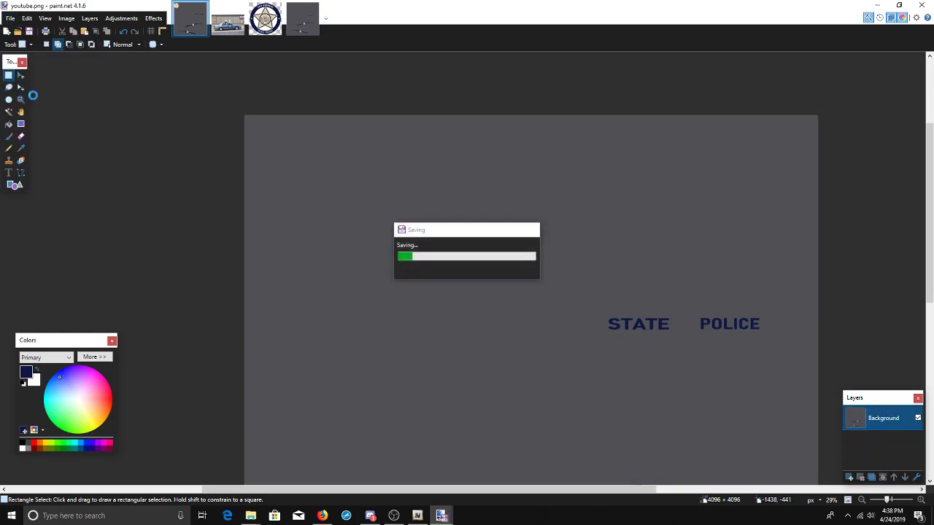
left_click(878, 6)
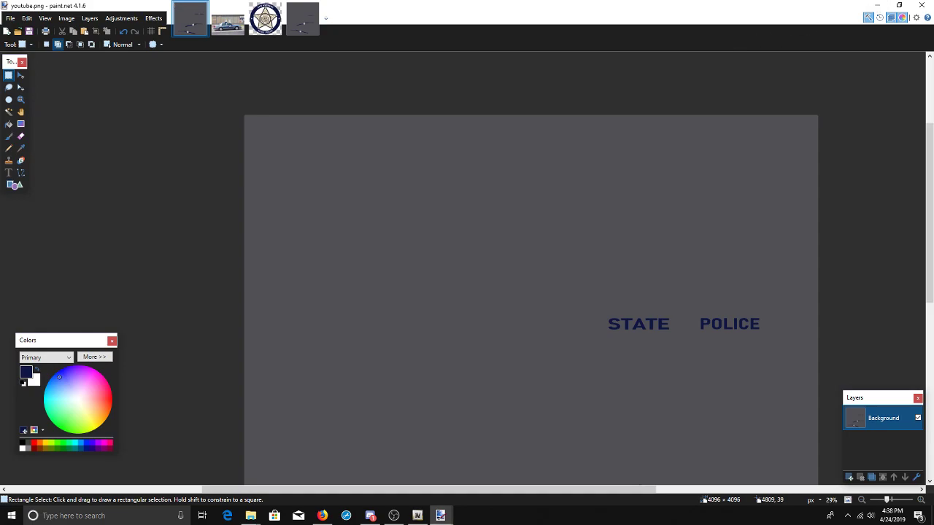
- Switch to OpenIV, replace the vicz_sign_1 texture in state1.ytd with the saved livery image, and save the texture dictionary
left_click(417, 516)
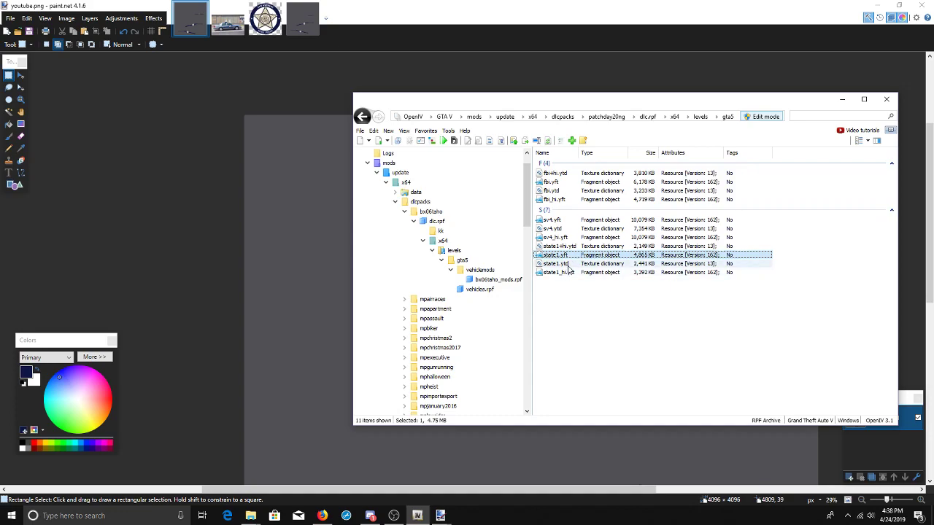
double_click(569, 265)
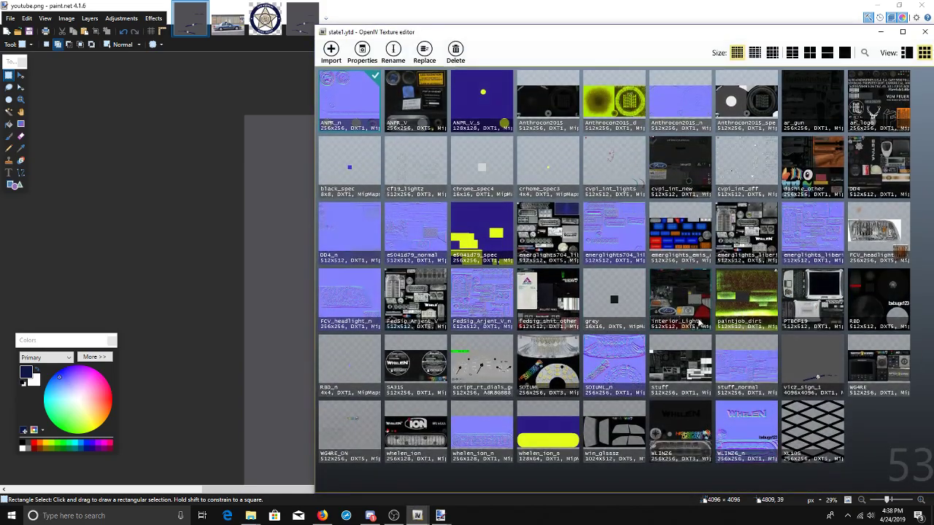
right_click(822, 373)
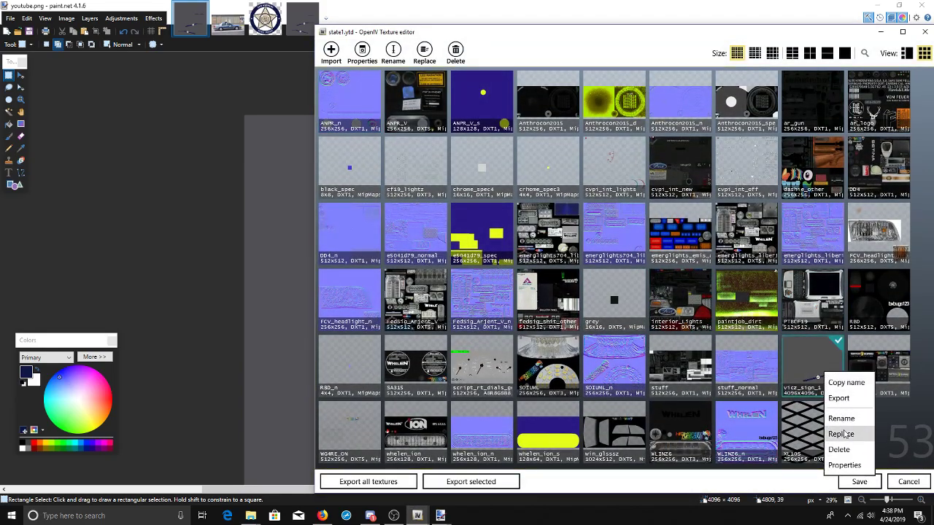
left_click(845, 433)
double_click(696, 116)
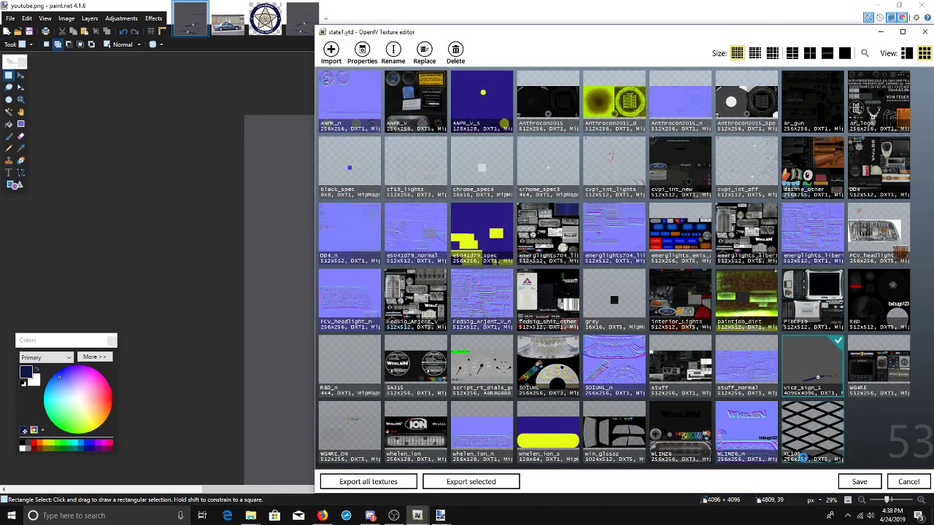
left_click(859, 481)
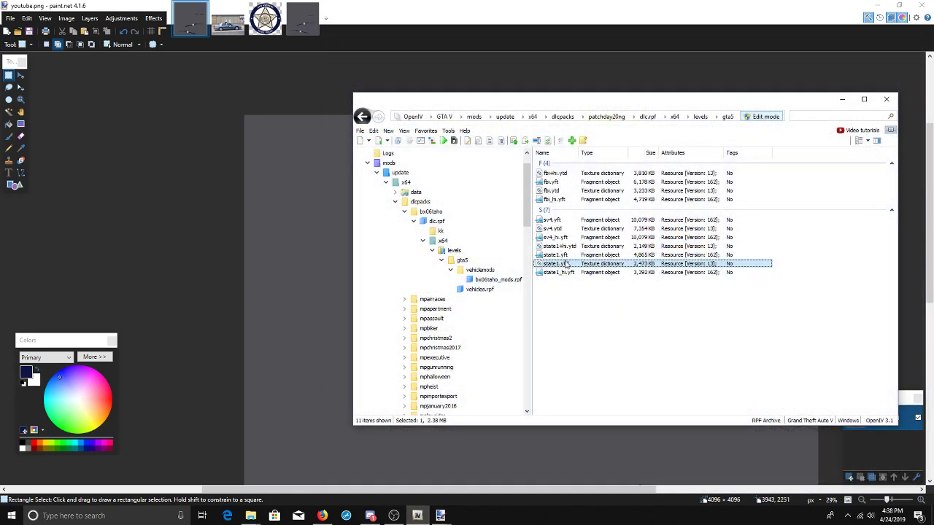
- Open the state1.yft model and examine the STATE POLICE lettering on the car's trunk from behind
left_click(560, 256)
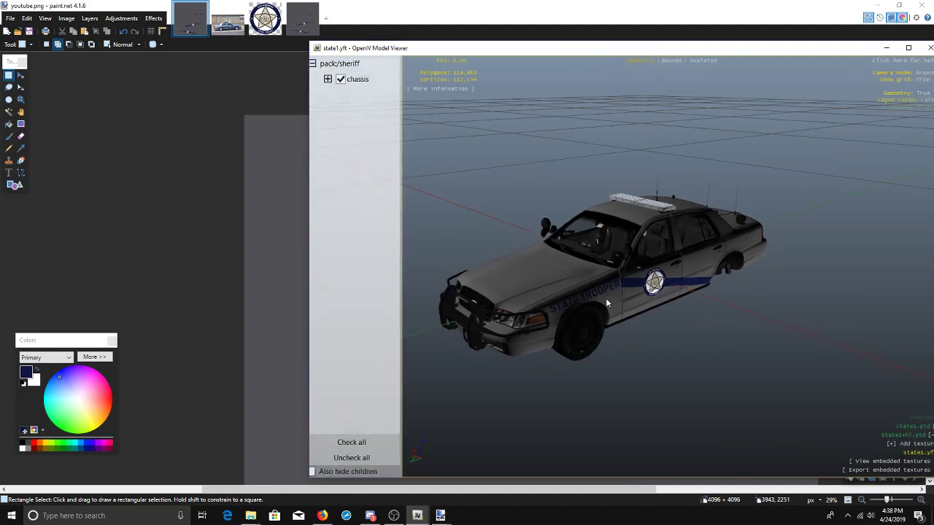
left_click_drag(606, 297, 417, 283)
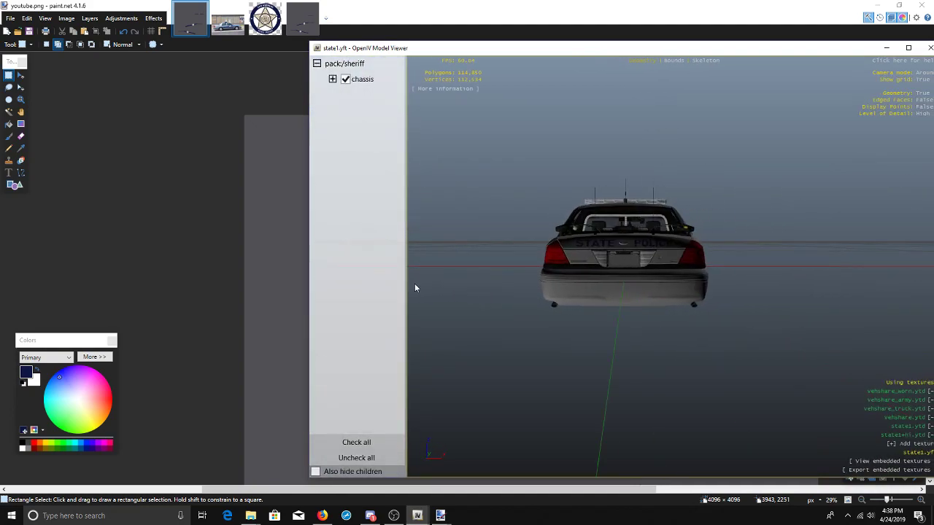
scroll(551, 264, "up", 3)
scroll(582, 267, "up", 1)
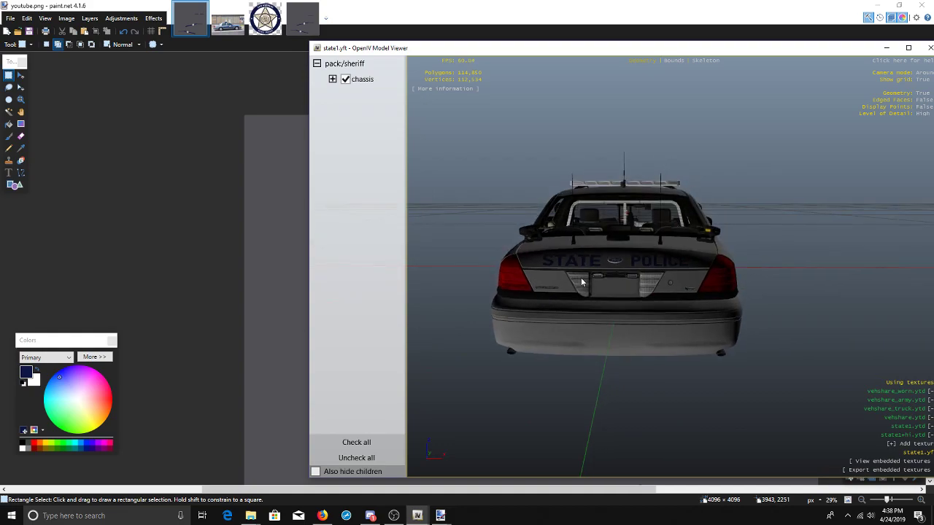
scroll(580, 280, "up", 3)
left_click_drag(581, 282, 588, 275)
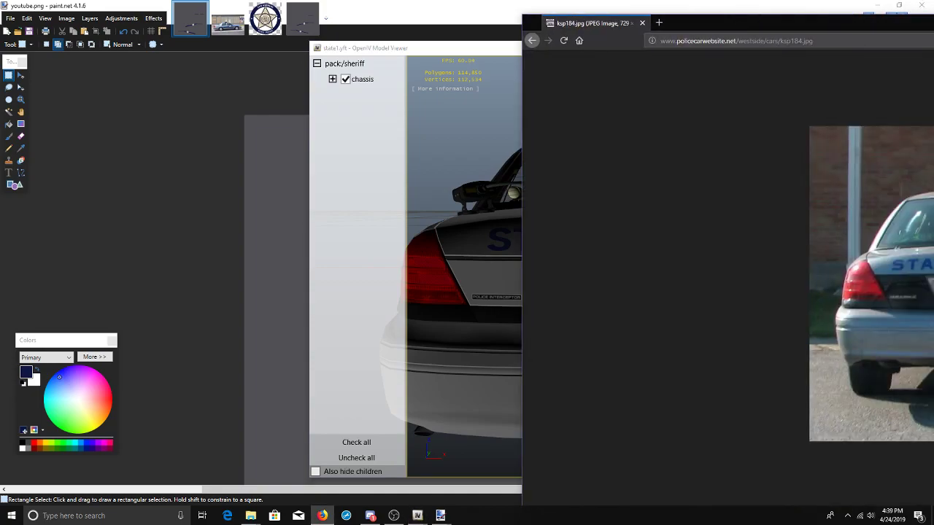
- Compare the model's rear with the reference photo ksp184.jpg in Firefox, and close the model viewer
left_click_drag(933, 13, 535, 18)
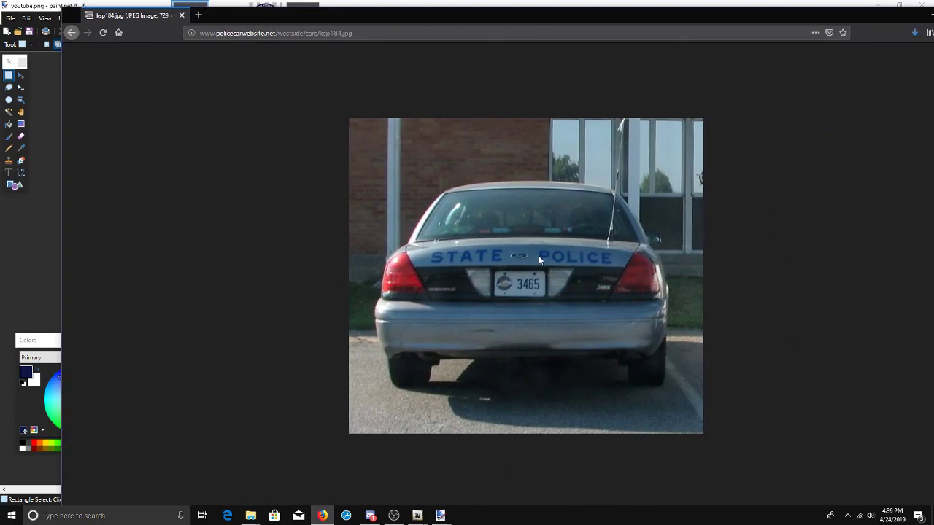
left_click_drag(484, 15, 933, 15)
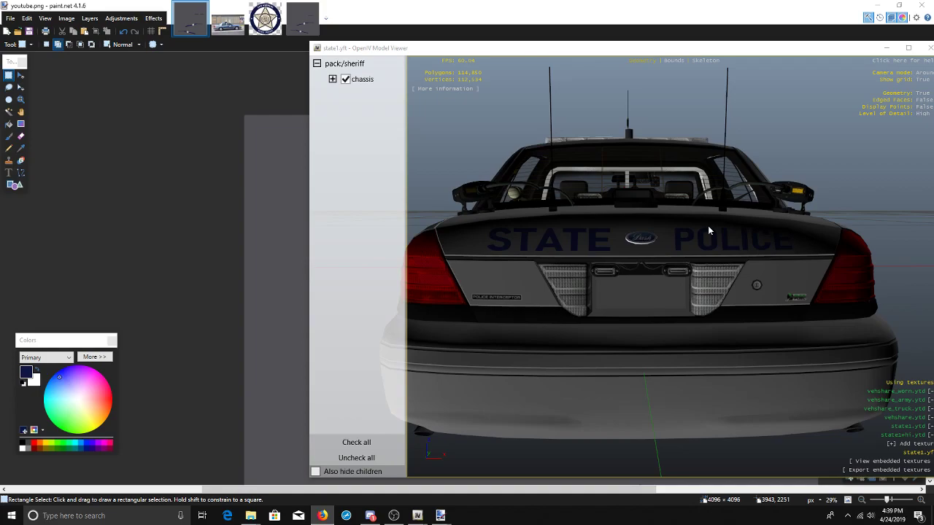
left_click_drag(691, 51, 558, 53)
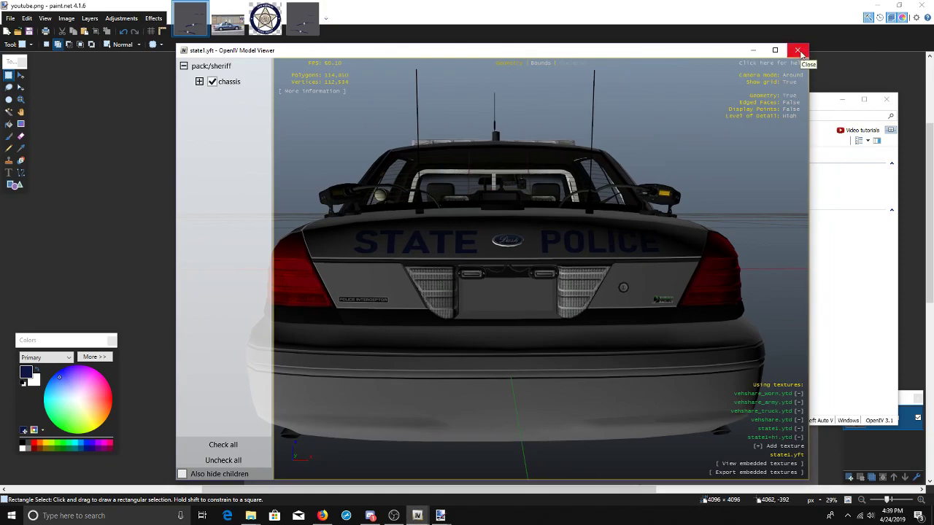
left_click(798, 51)
- Return to paint.net and undo the layer merges and opacity changes back to the separate Layers 2, 3 and 4
left_click(626, 15)
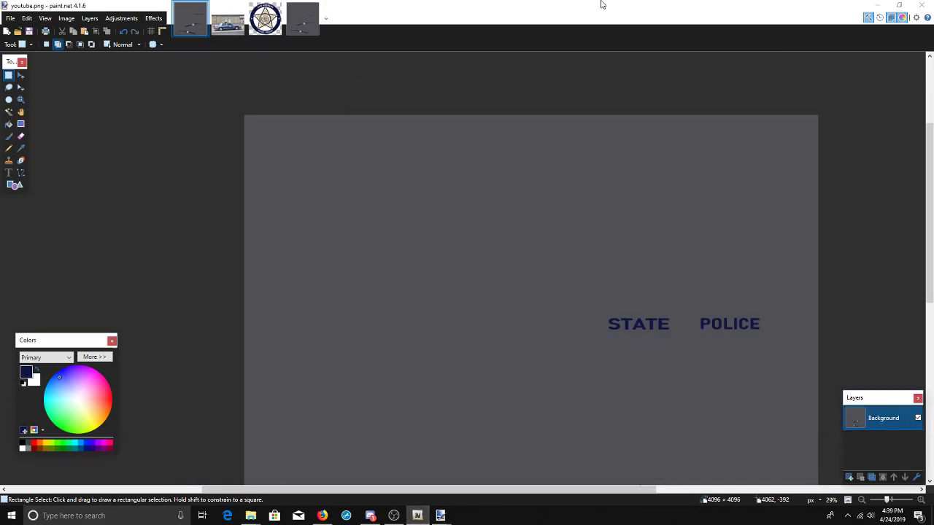
key("ctrl+shift+n")
left_click(125, 35)
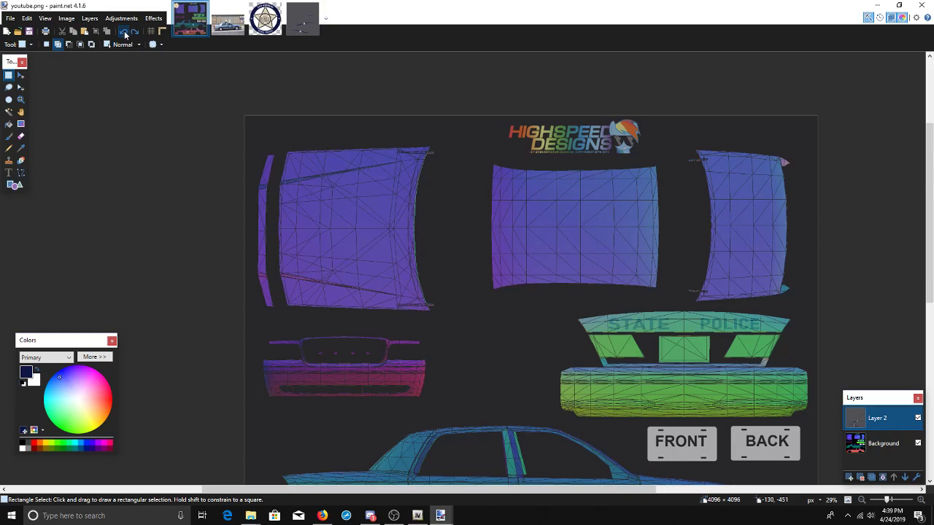
key("ctrl+shift+n")
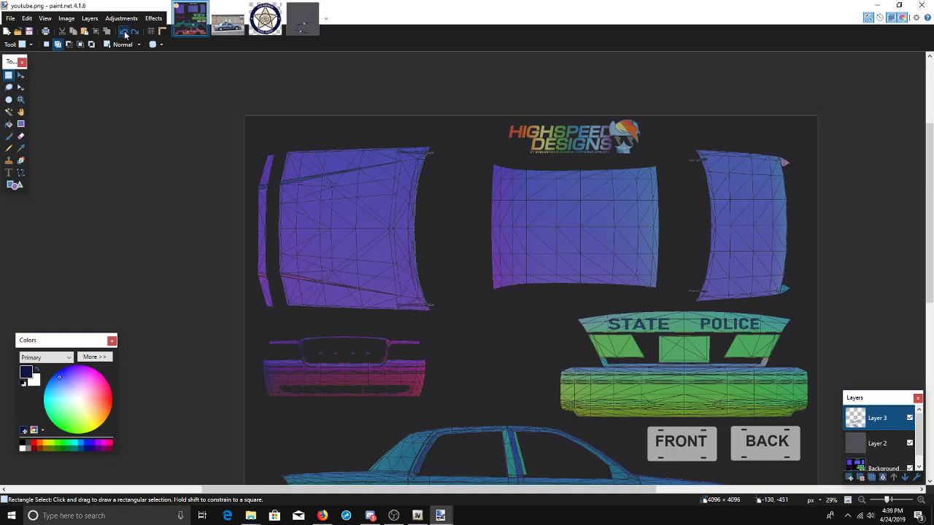
key("ctrl+shift+n")
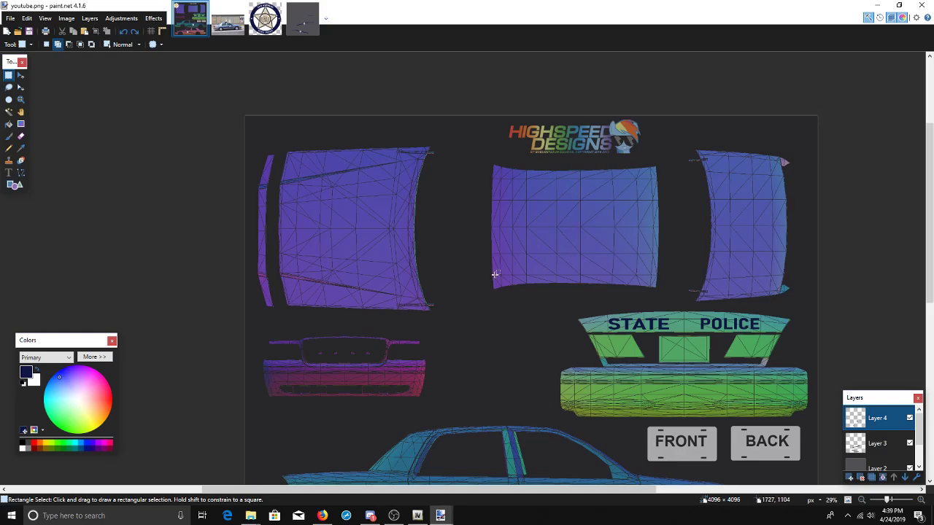
- Fill a rectangle of about 1507 × 238 px with black on Layer 4, covering the rear panel between STATE POLICE and the bumper, and deselect it
scroll(616, 360, "down", 5)
scroll(617, 360, "up", 4)
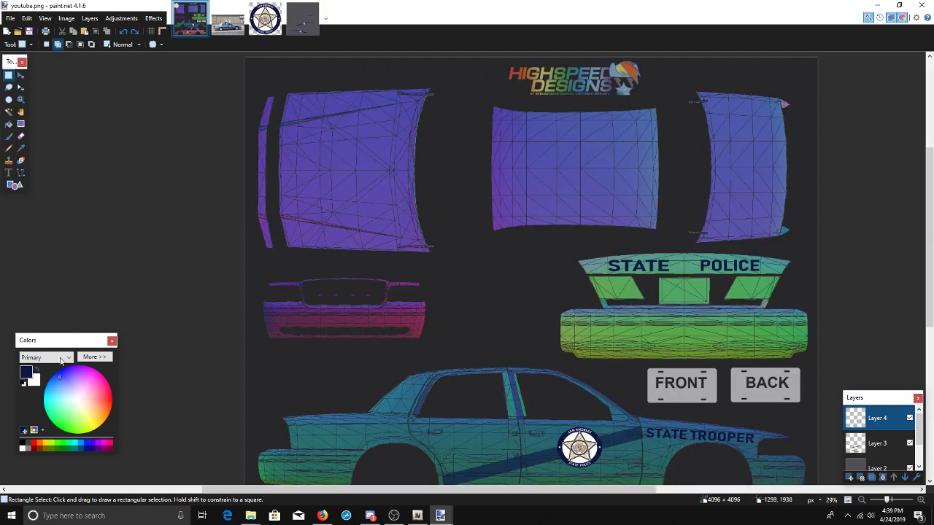
left_click(22, 443)
left_click_drag(577, 306, 787, 274)
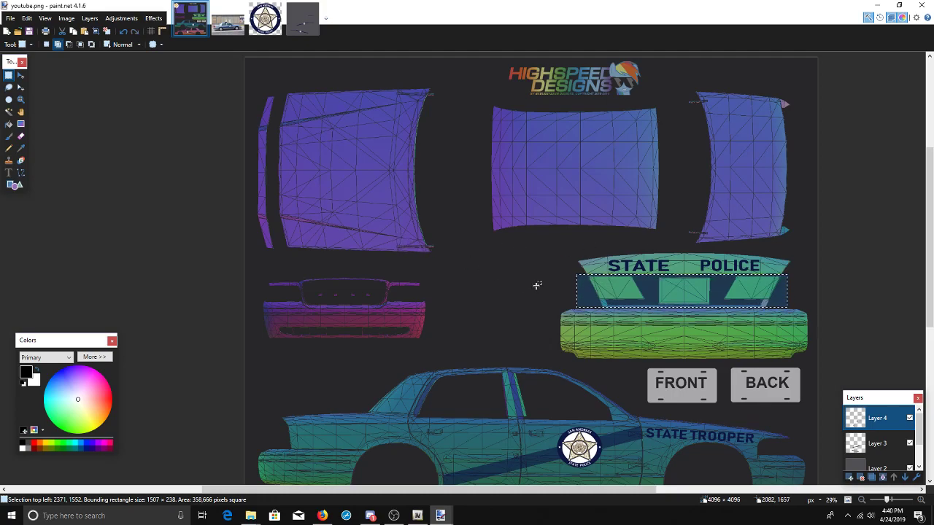
left_click(8, 124)
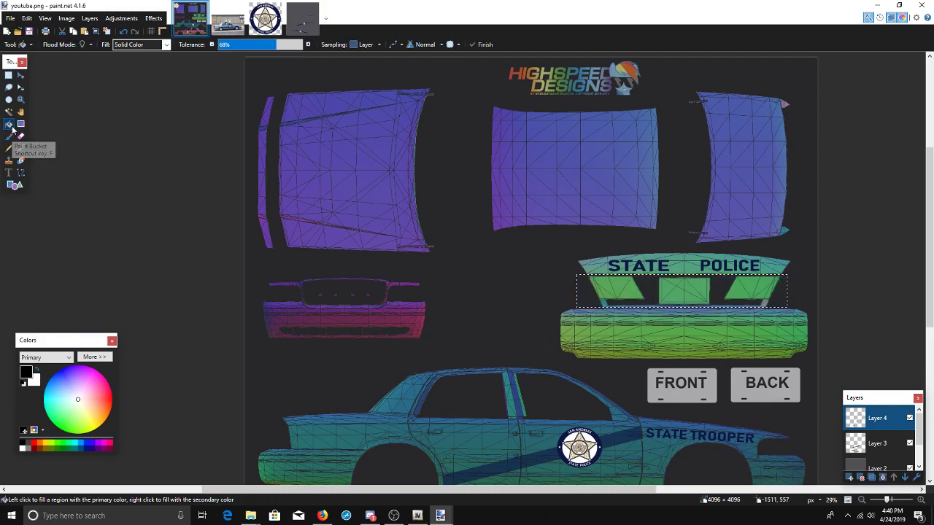
left_click(599, 292)
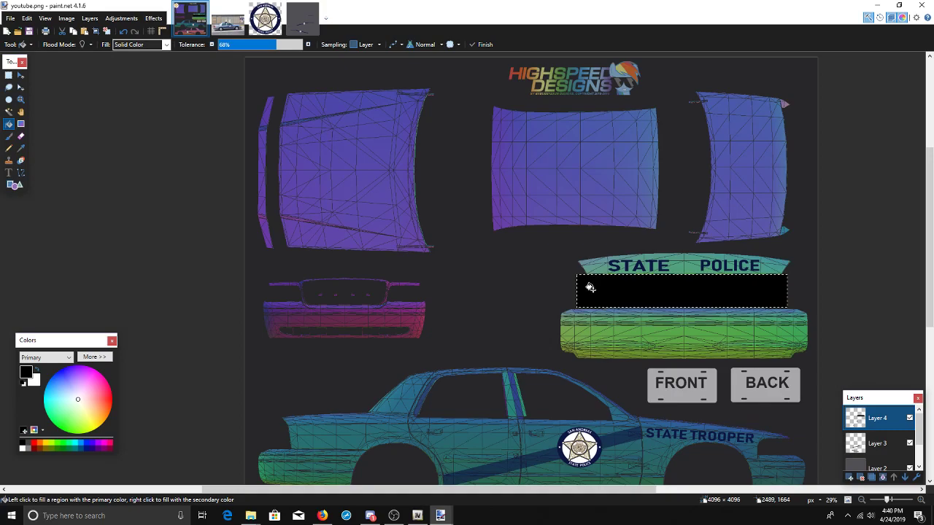
key("ctrl+d")
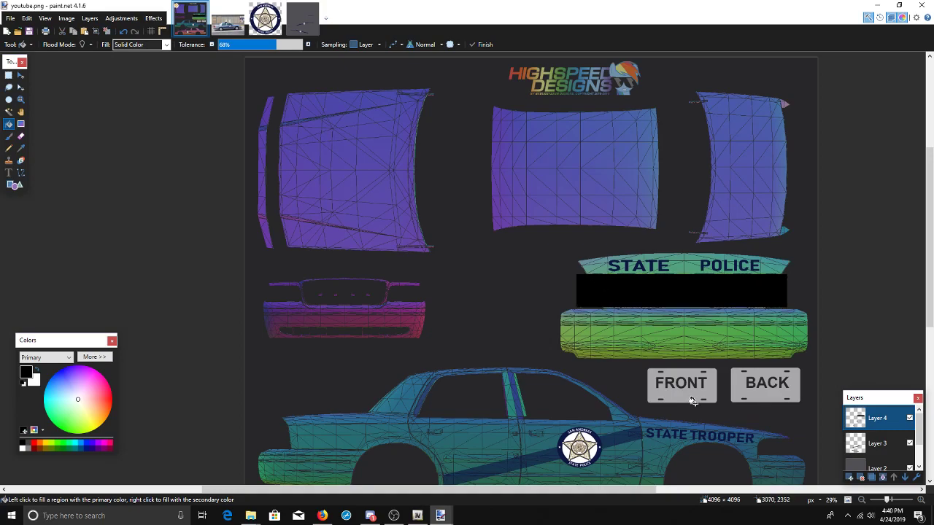
- Merge Layer 4 down into Layer 3 and set Layer 3's opacity to 255
left_click(883, 477)
double_click(887, 425)
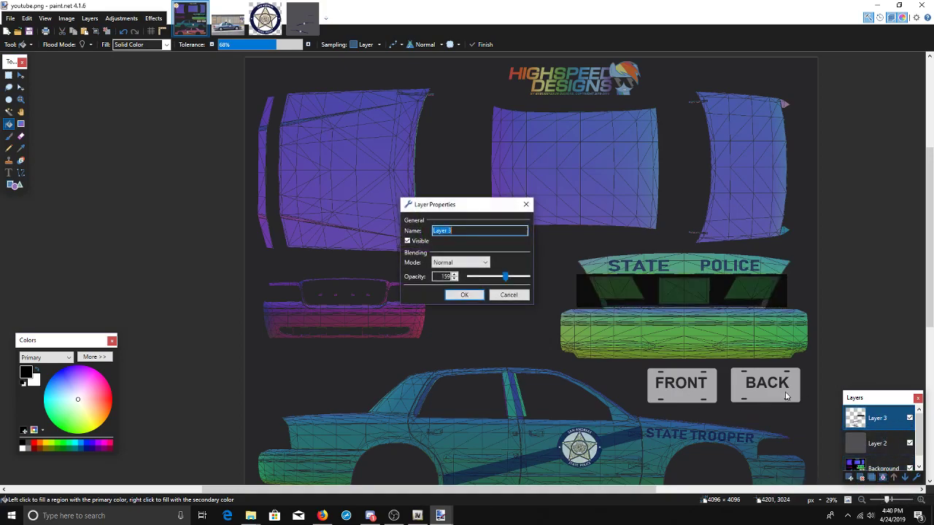
left_click_drag(503, 275, 532, 278)
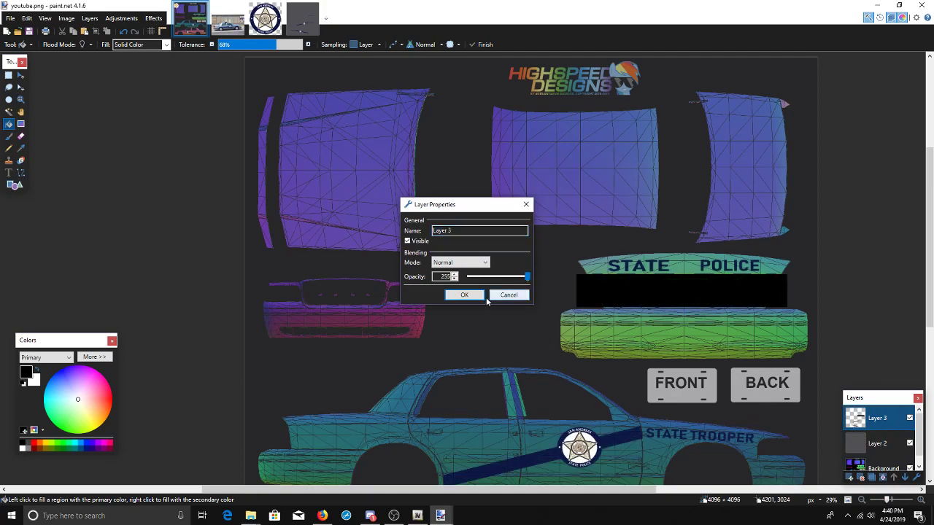
left_click(464, 295)
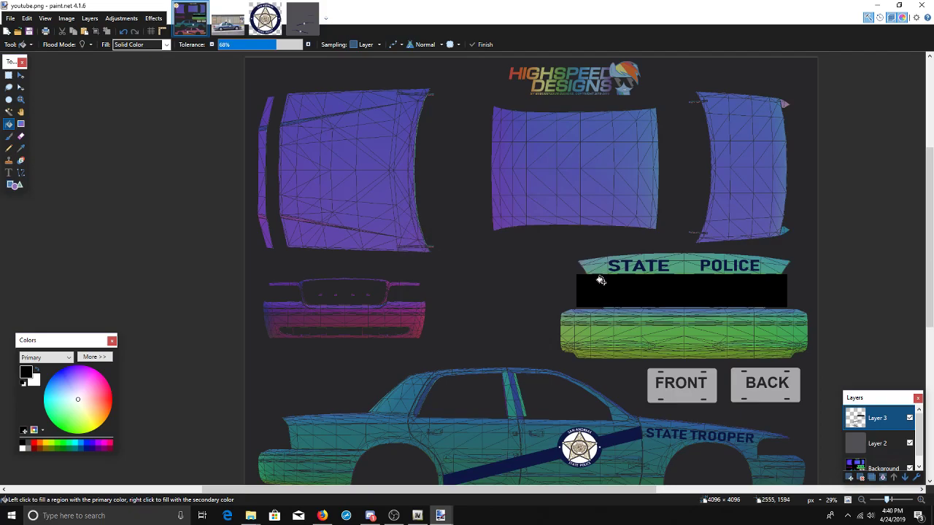
- Undo the opacity change, the layer merge and the black fill over the rear panel on Layer 4
scroll(625, 303, "up", 1)
scroll(625, 303, "up", 3)
scroll(626, 302, "down", 4)
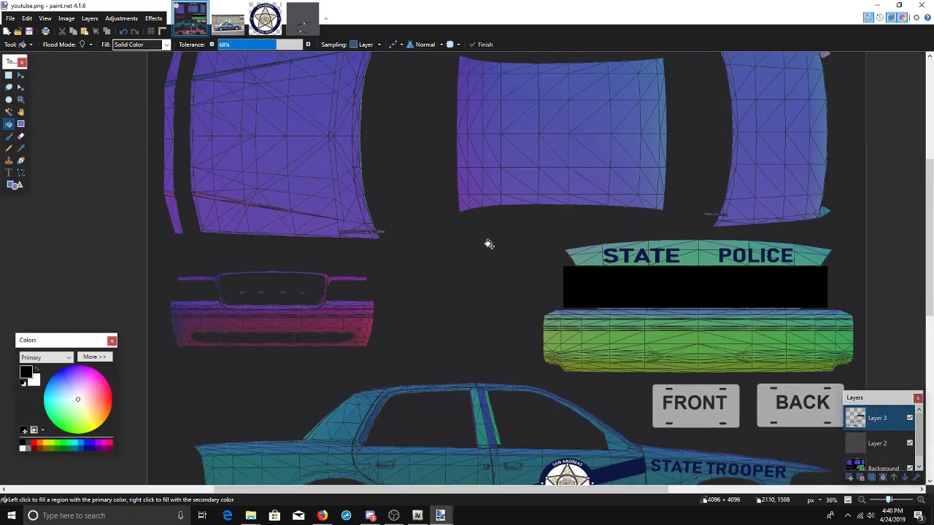
left_click(122, 31)
key("ctrl+y")
key("ctrl+y")
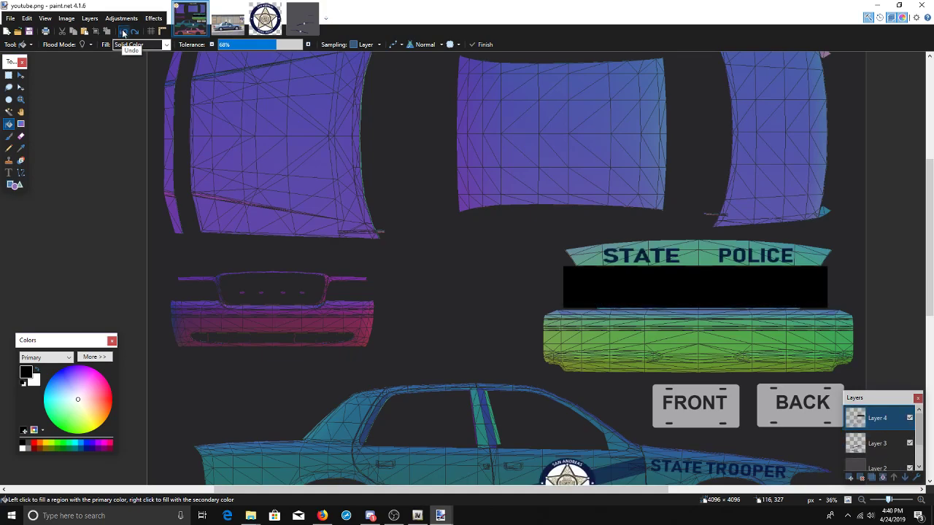
left_click(123, 33)
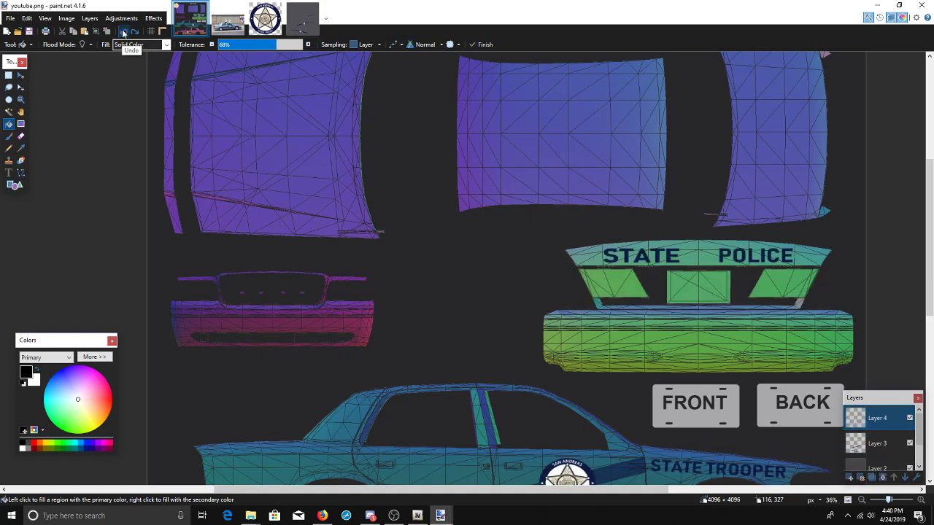
- Fill a rectangle of about 1423 × 248 px with black on Layer 4, between STATE POLICE and the rear bumper, and deselect it
left_click(8, 76)
scroll(344, 298, "down", 3)
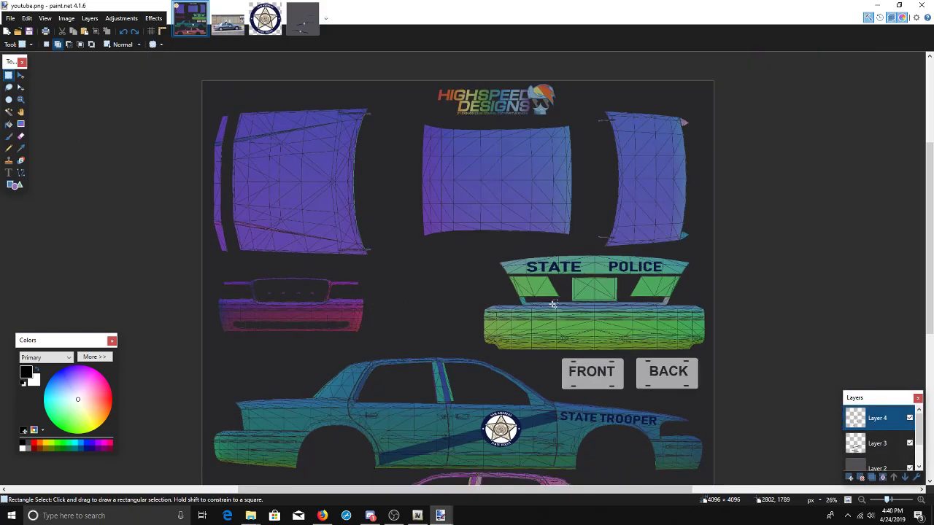
scroll(544, 307, "up", 5)
scroll(544, 306, "up", 1)
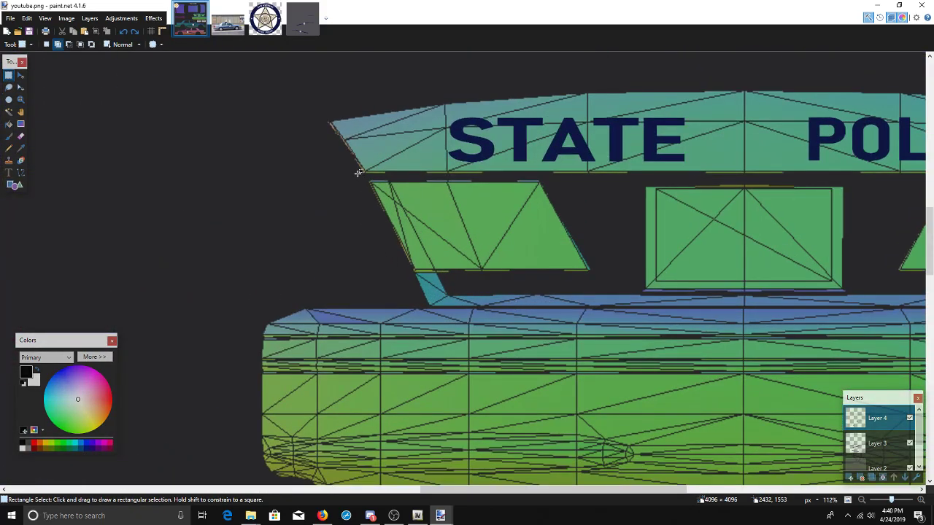
left_click_drag(358, 172, 792, 309)
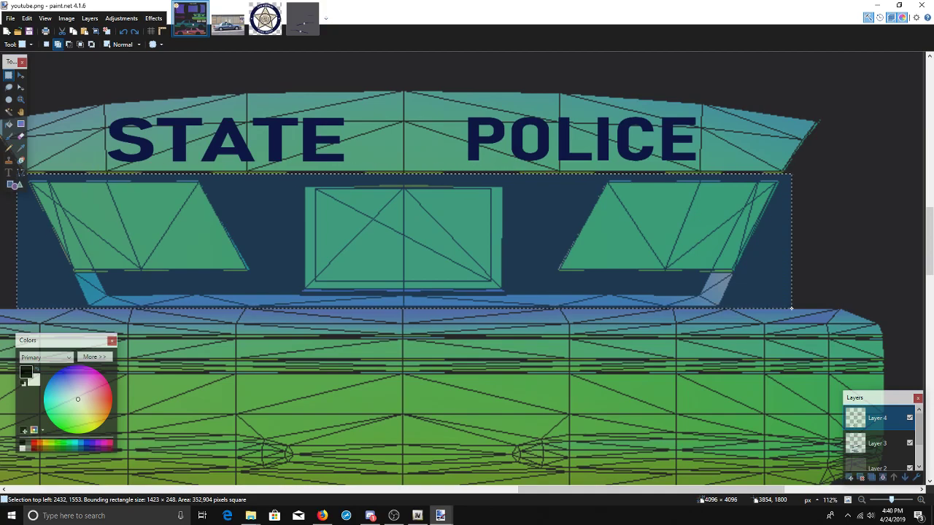
scroll(684, 322, "down", 4)
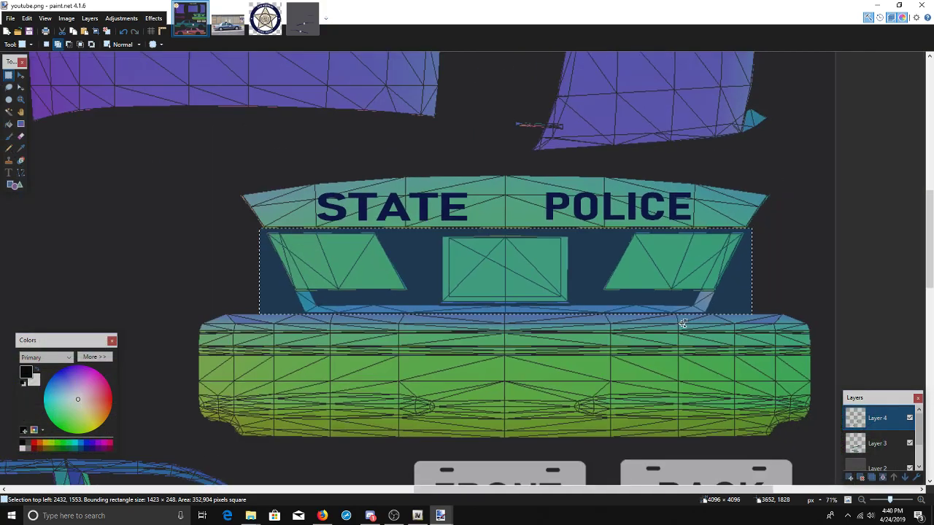
left_click(9, 125)
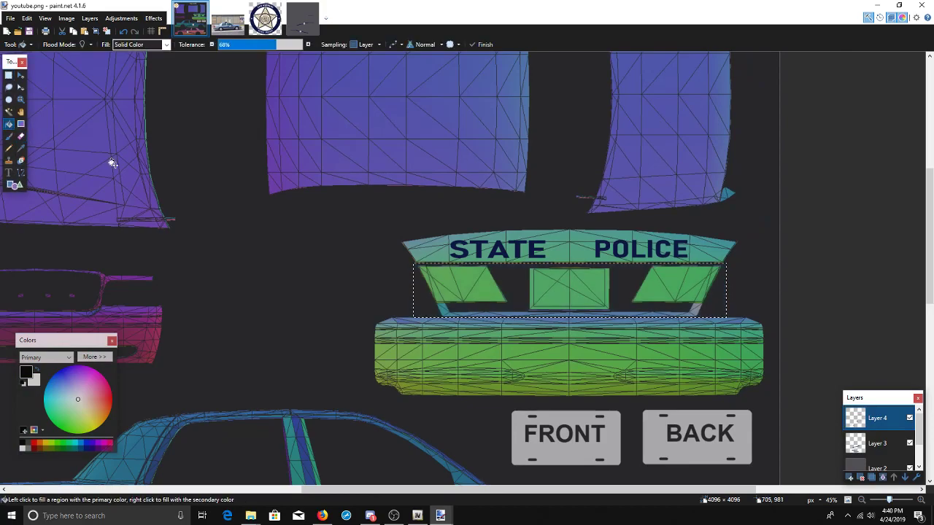
left_click(491, 305)
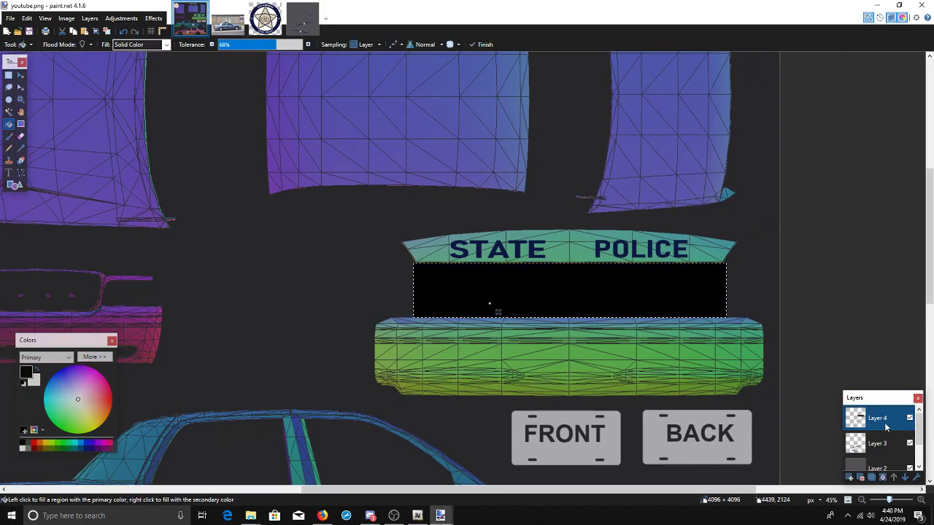
key("ctrl+d")
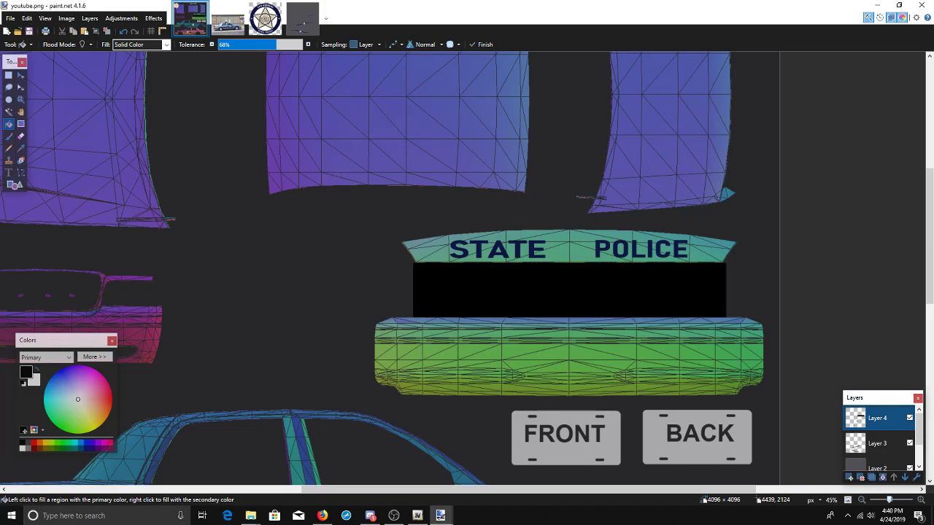
- Check the black rear panel against the reference photo ksp184.jpg in Firefox and return to paint.net
key("alt+Tab")
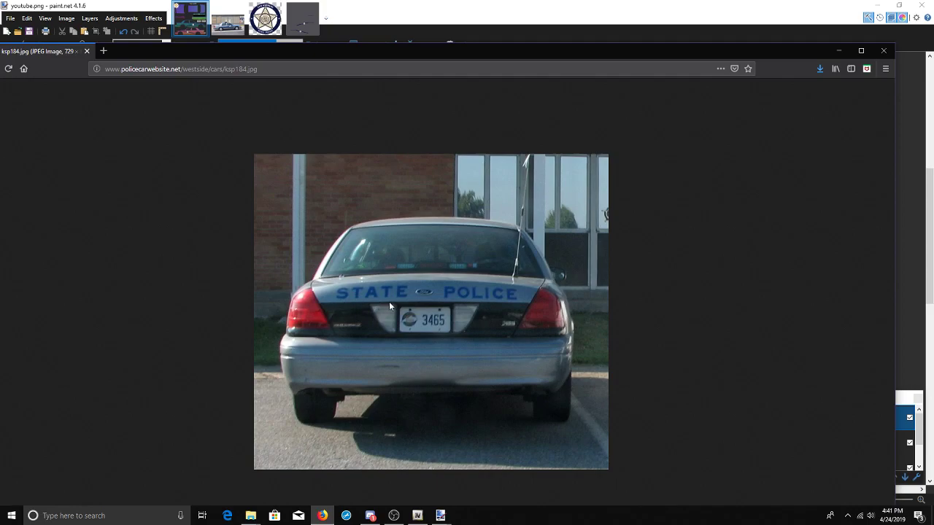
double_click(560, 13)
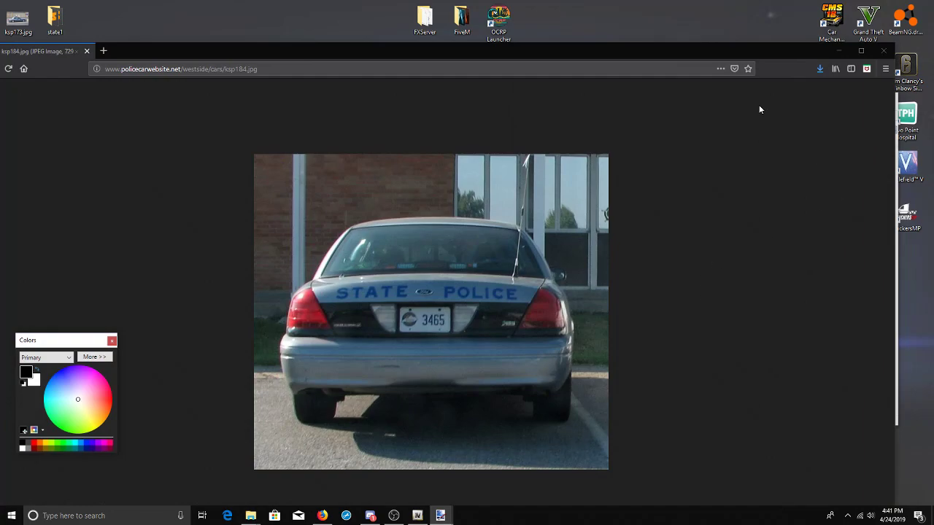
left_click_drag(606, 6, 429, 4)
double_click(546, 3)
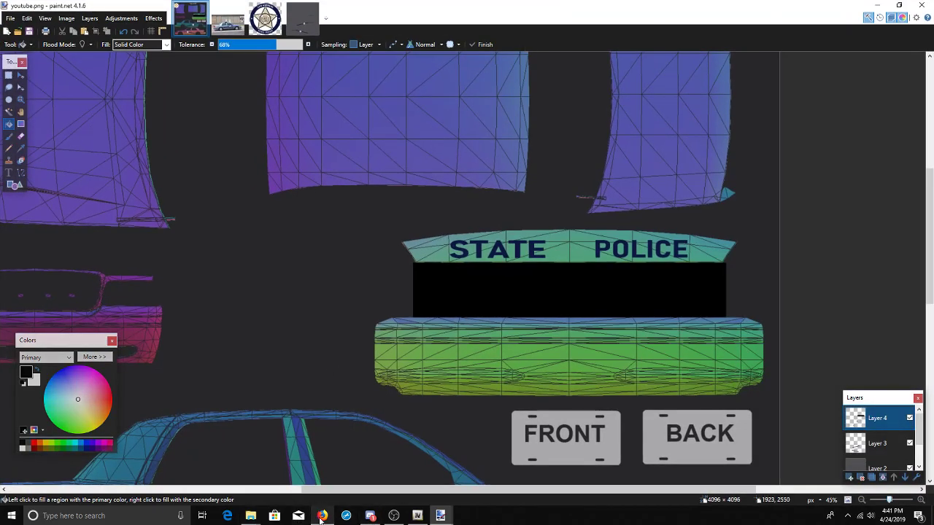
left_click(328, 464)
key("alt+Tab")
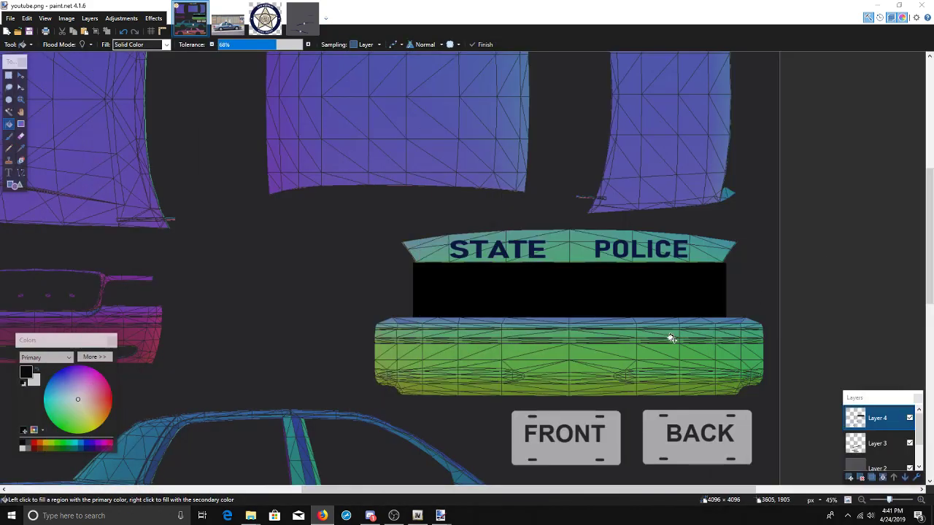
- Merge the black panel layer down into Layer 3 and set the merged layer's opacity to 255
left_click(885, 475)
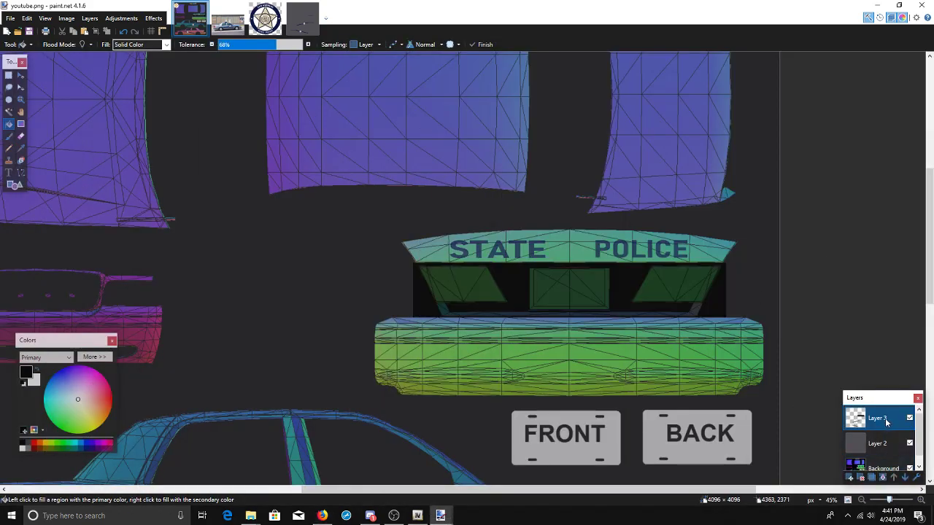
double_click(883, 422)
left_click_drag(506, 276, 530, 277)
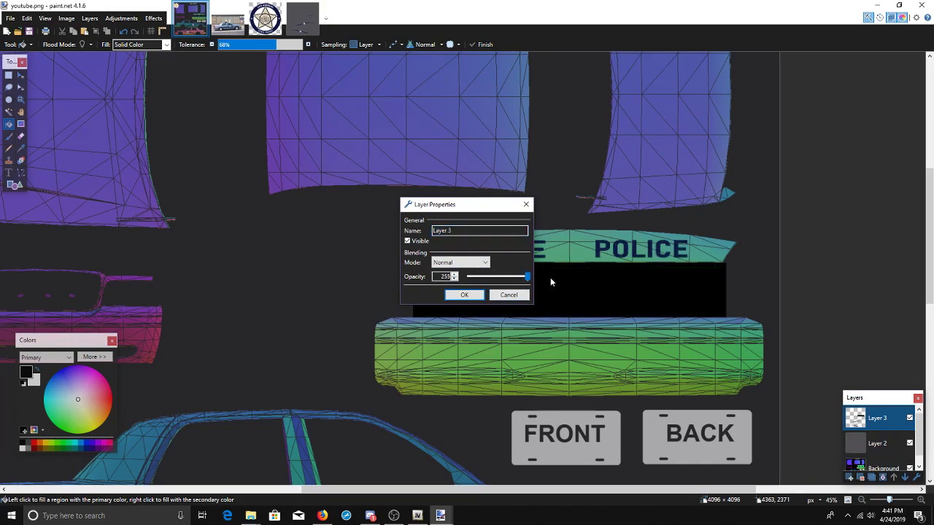
left_click(464, 295)
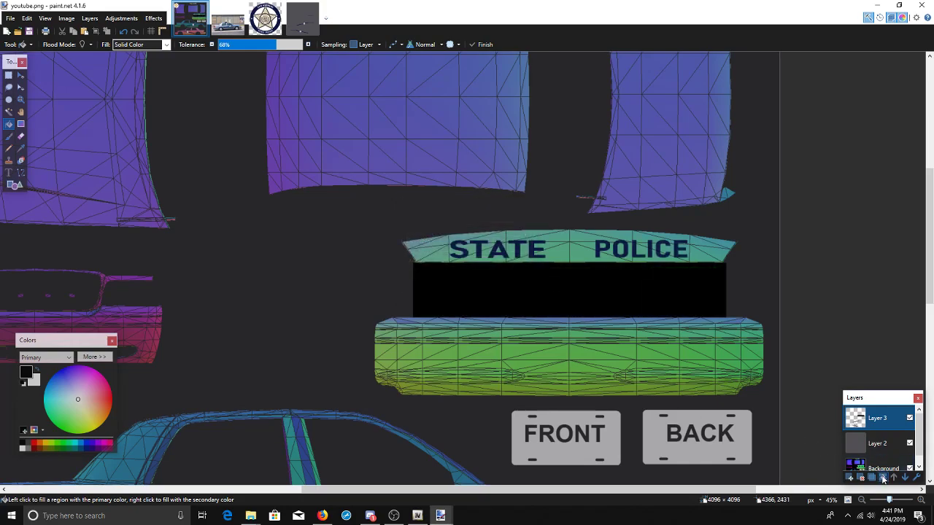
- Merge Layer 3 into Layer 2 at opacity 255 and on into the Background, and save youtube.png
left_click(882, 477)
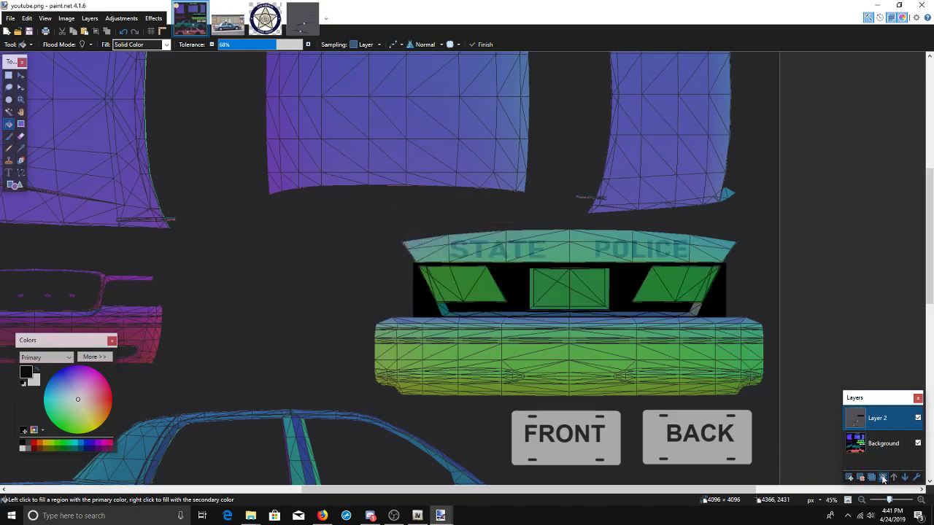
double_click(872, 421)
left_click_drag(491, 277, 577, 277)
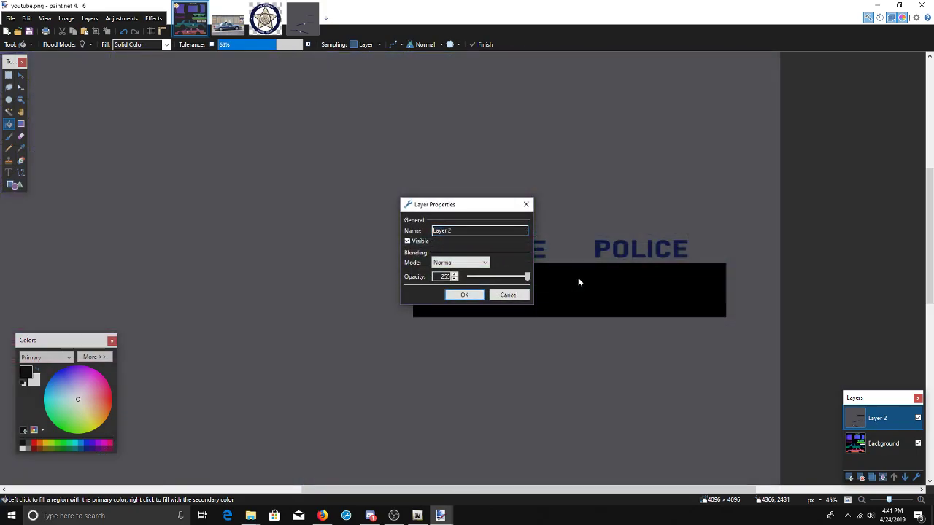
left_click(471, 295)
left_click(883, 478)
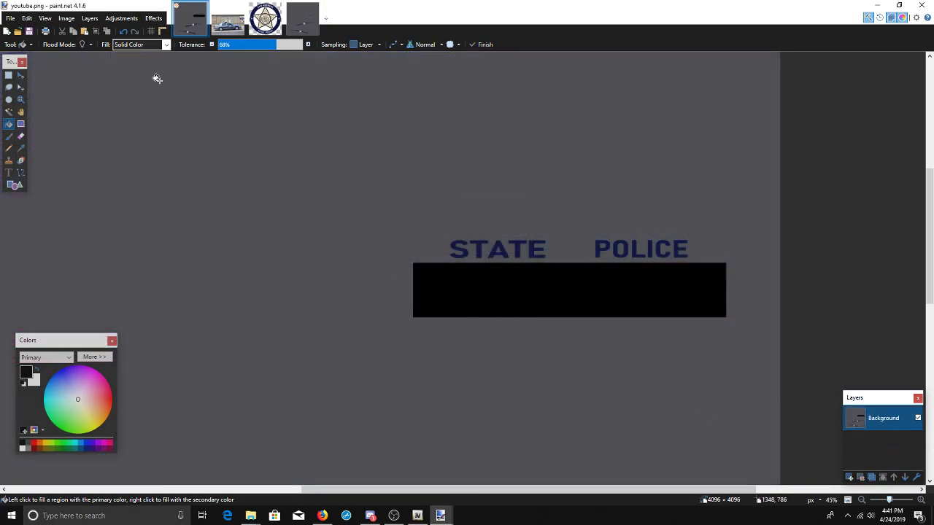
left_click(10, 18)
left_click(40, 93)
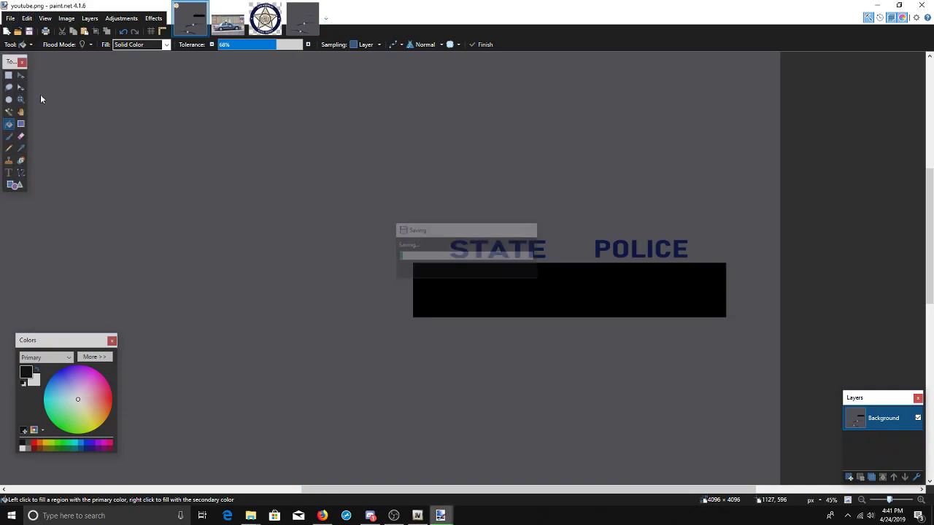
- Switch to OpenIV, replace the vicz_sign_1 texture in state1.ytd with youtube.png, and save the texture dictionary
key("alt+Tab")
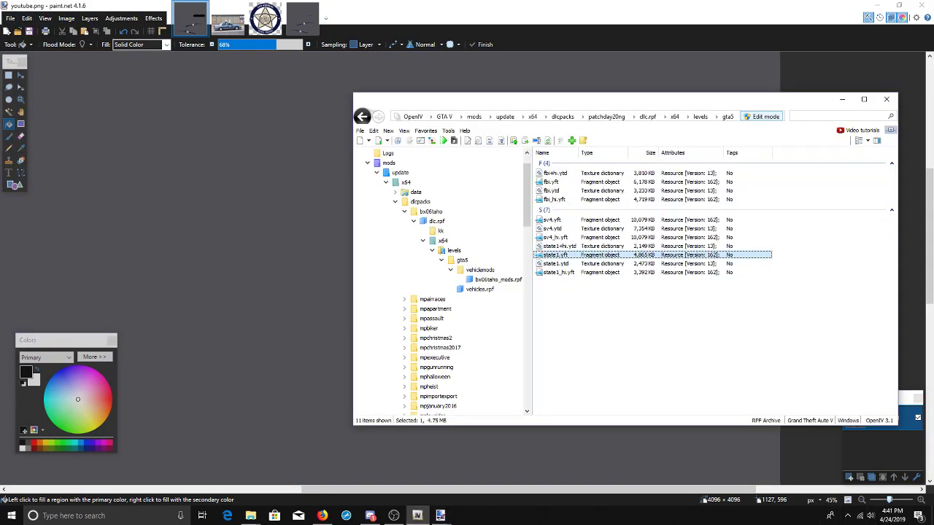
left_click(582, 263)
double_click(581, 263)
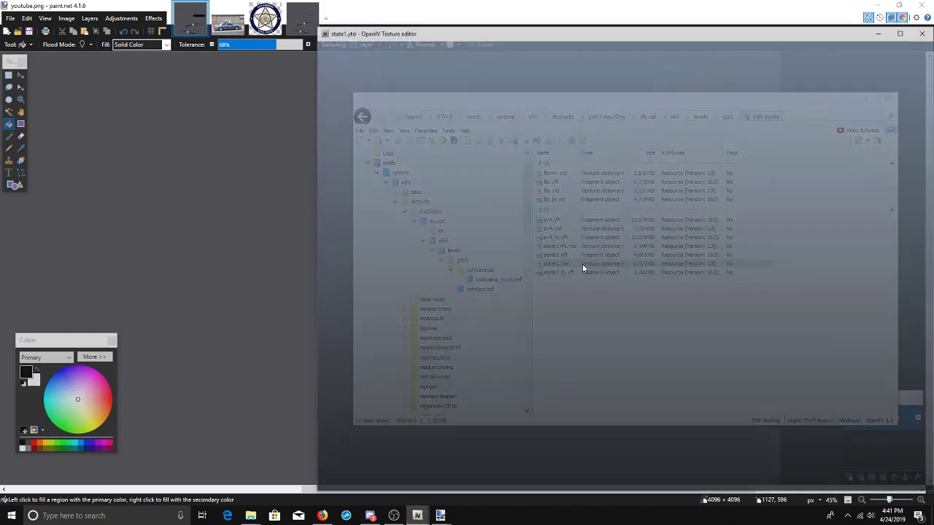
right_click(827, 383)
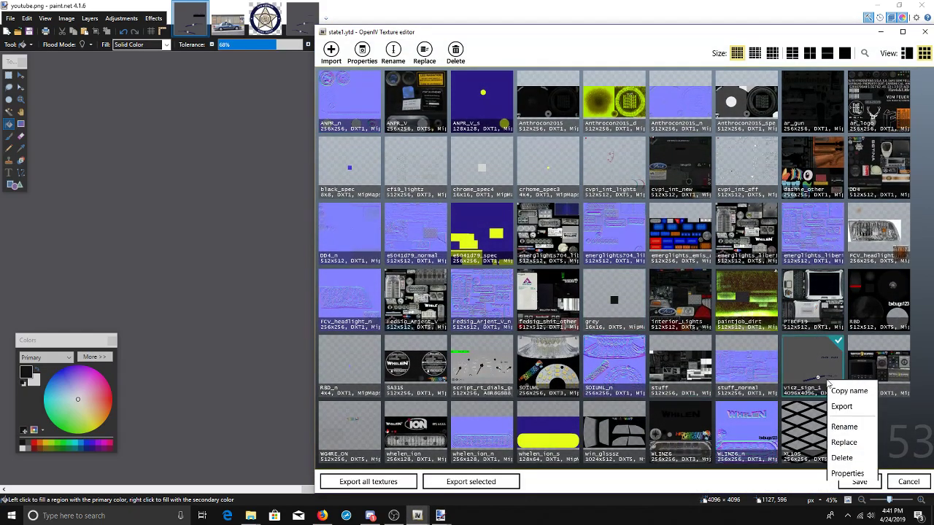
left_click(846, 442)
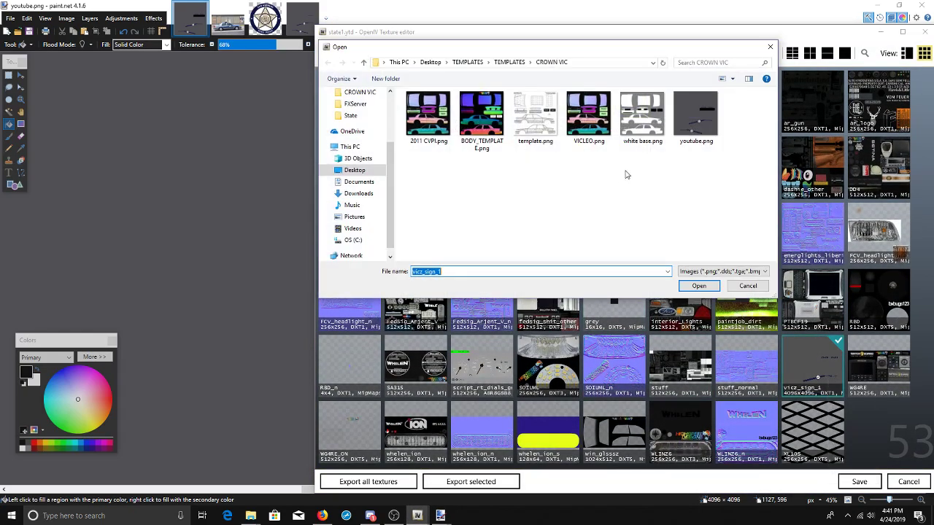
double_click(697, 117)
left_click(860, 482)
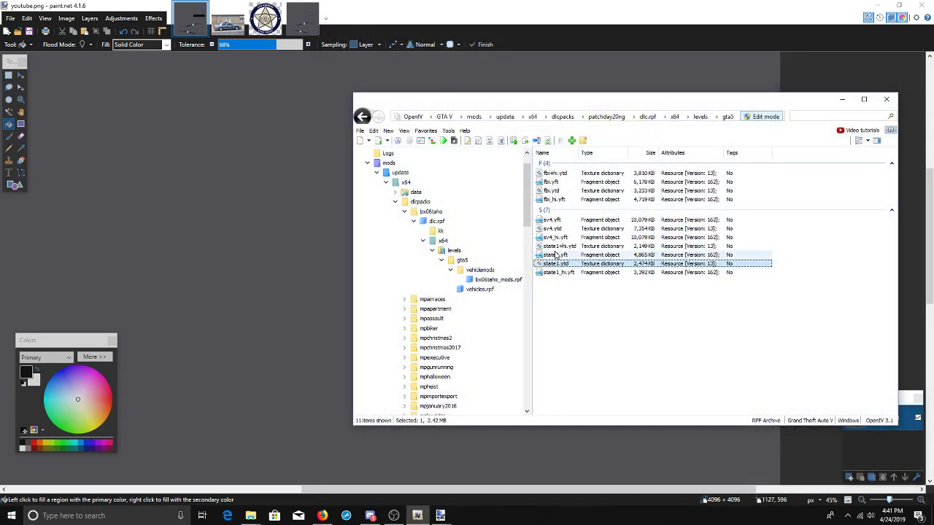
- Open the state1.yft model, examine the black panel and STATE POLICE lettering from behind, and close the viewer
left_click(561, 255)
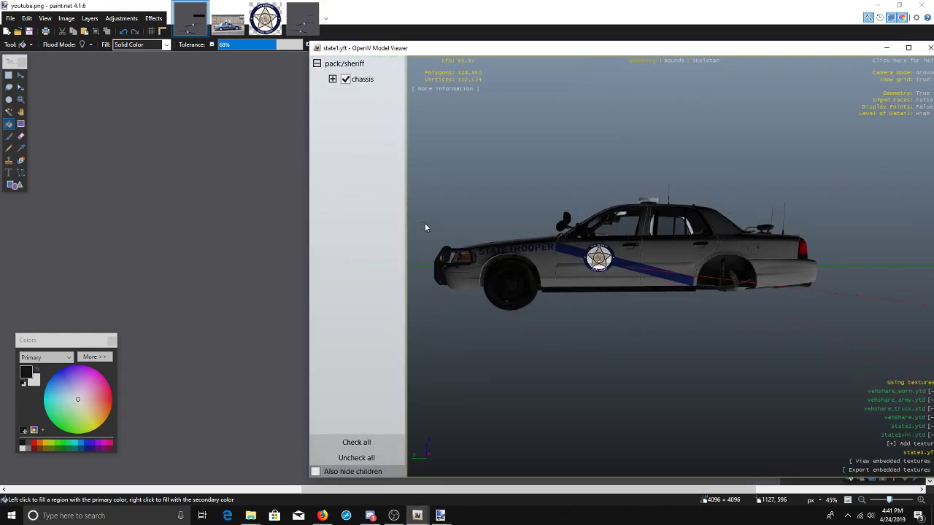
left_click_drag(426, 227, 911, 250)
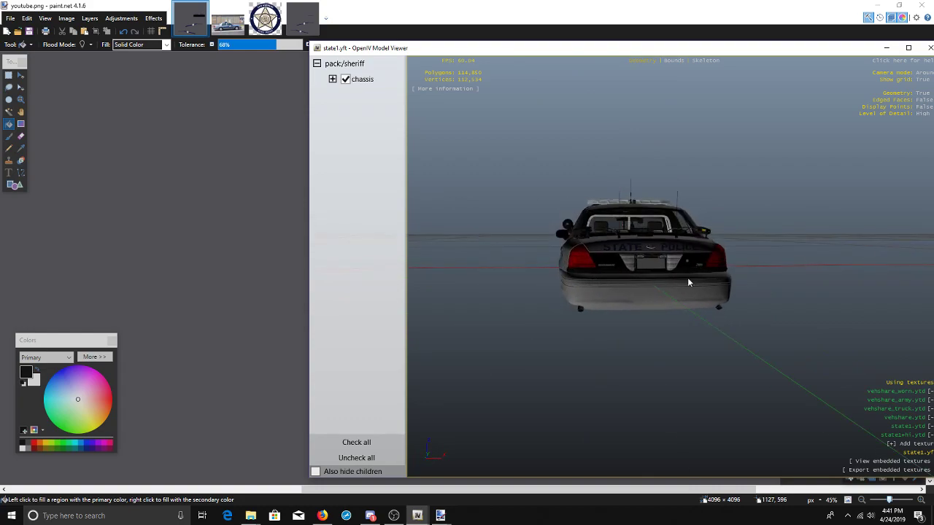
scroll(651, 270, "up", 2)
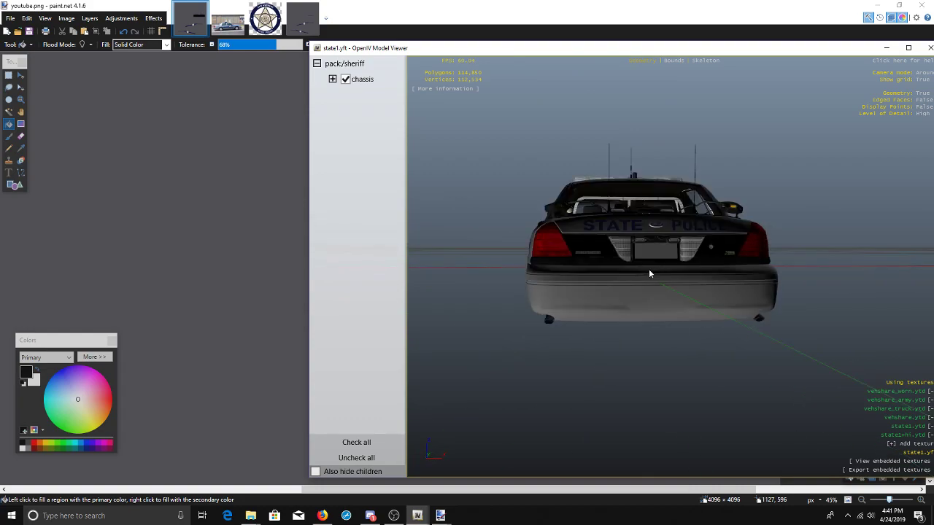
scroll(649, 273, "up", 2)
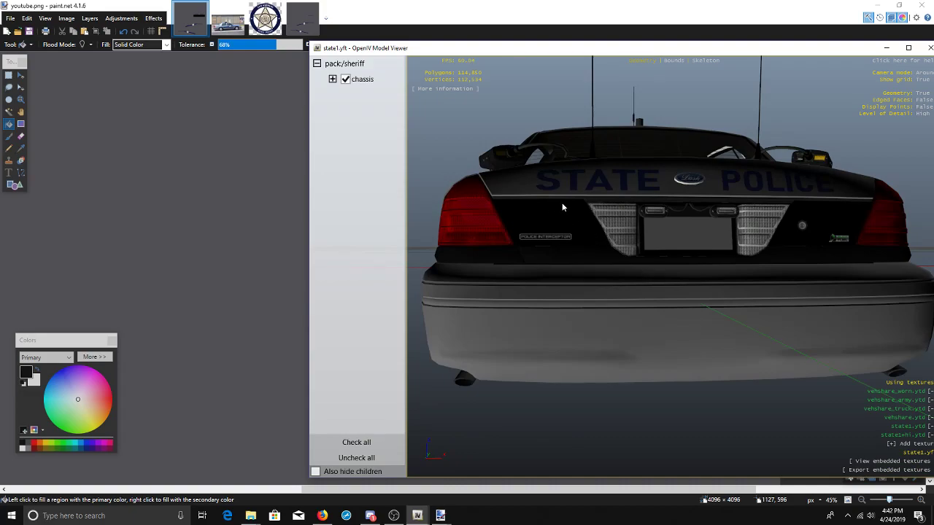
scroll(576, 207, "up", 3)
scroll(598, 212, "down", 3)
mouse_move(598, 214)
left_mouse_down()
mouse_move(562, 202)
mouse_move(592, 222)
left_mouse_up()
scroll(592, 222, "down", 4)
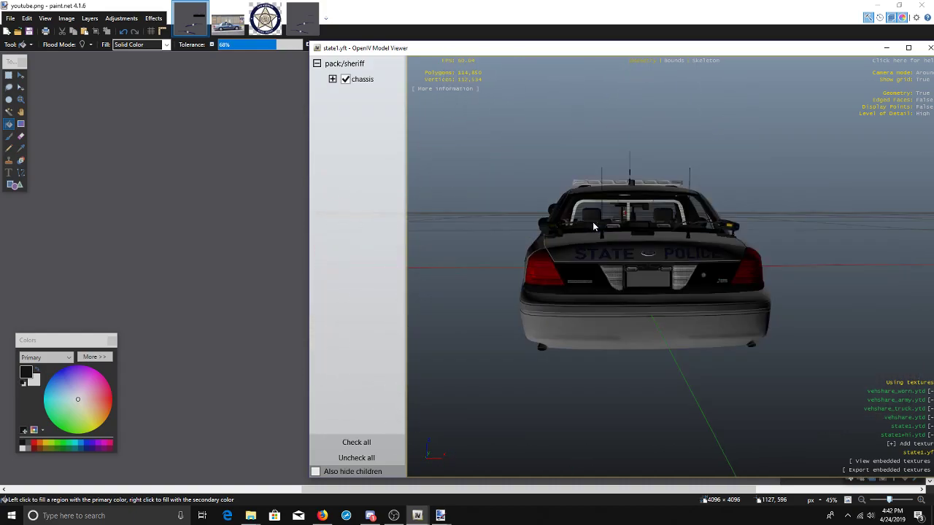
left_click(930, 48)
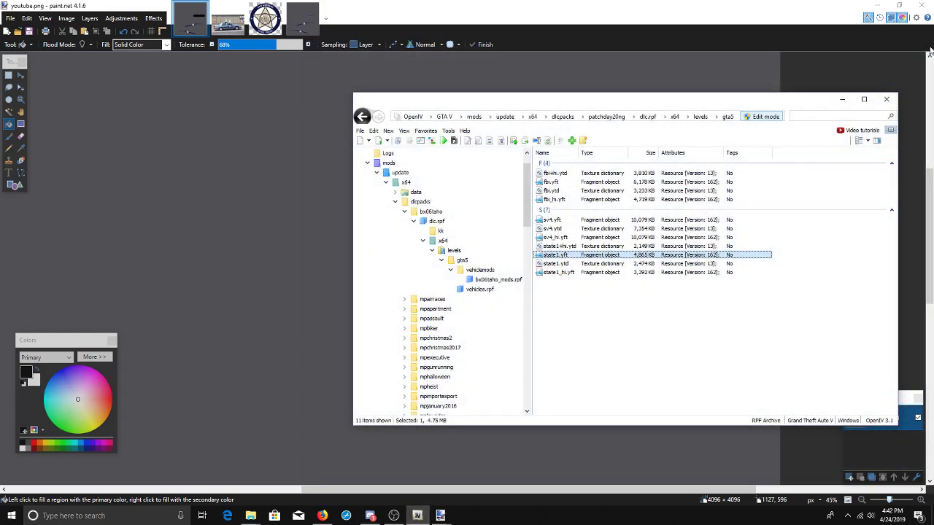
- Minimize OpenIV and open the state1 resource's stream folder under FXServer > resources > [test] in File Explorer
left_click(843, 101)
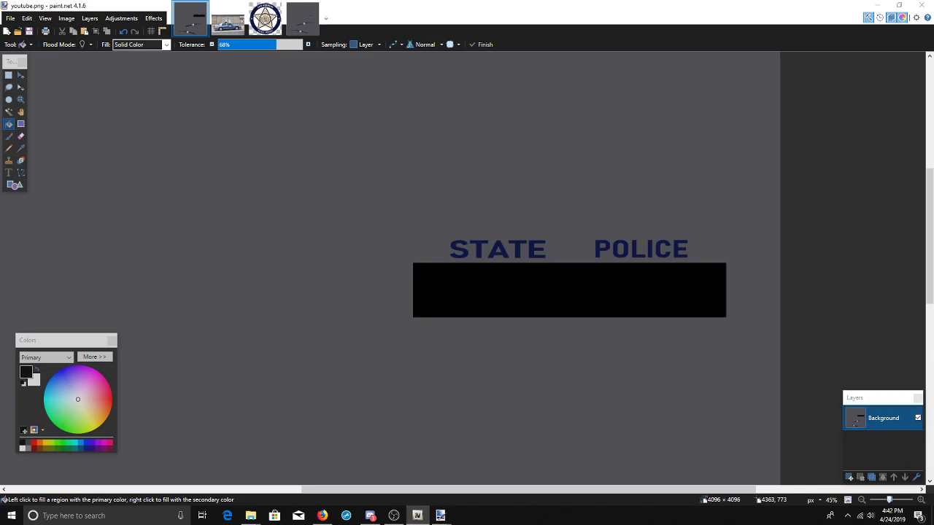
key("super+d")
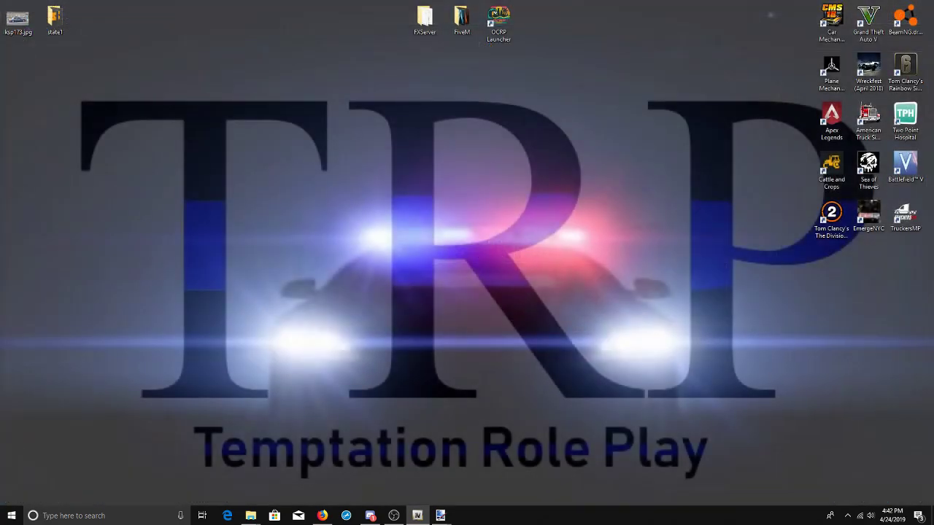
key("super+d")
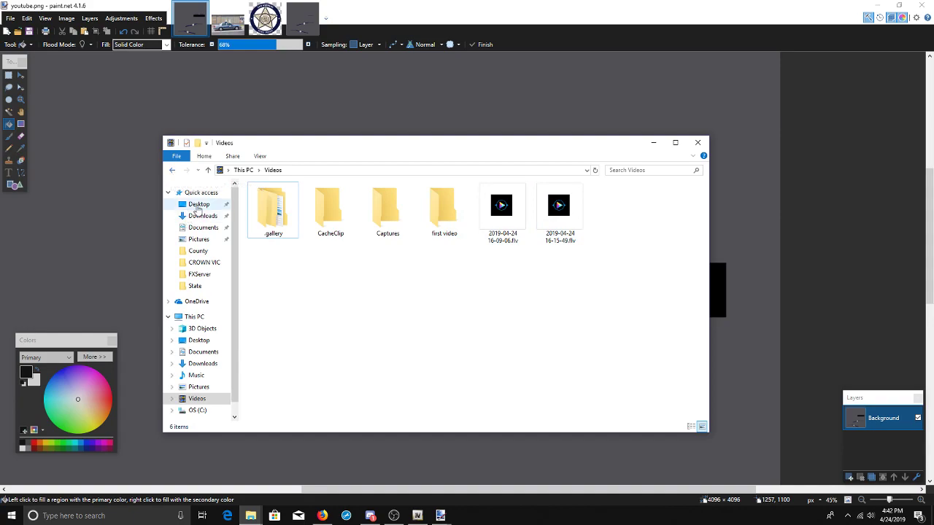
left_click(197, 208)
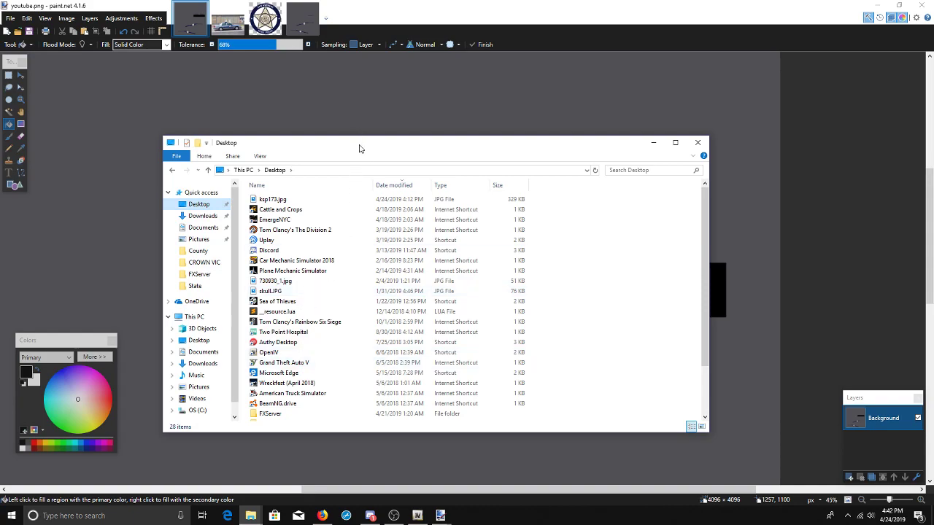
key("alt+Tab")
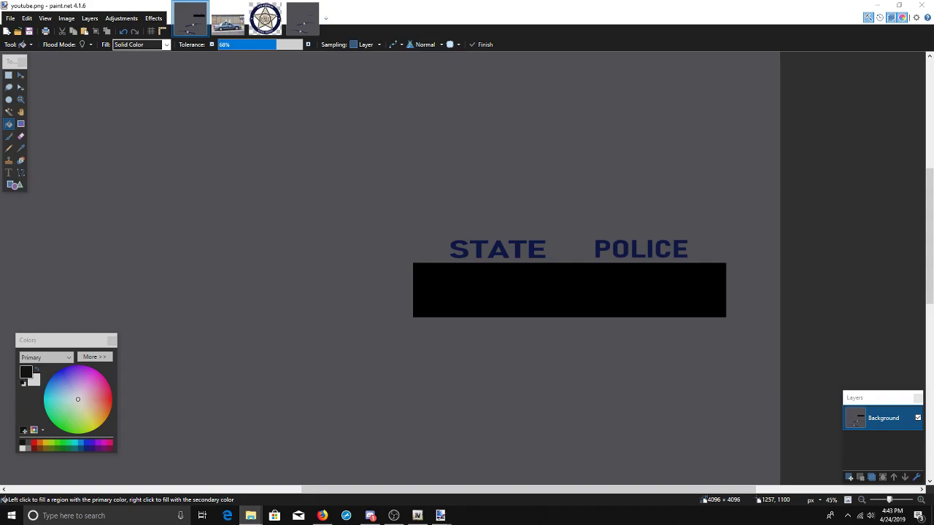
left_click_drag(933, 150, 386, 111)
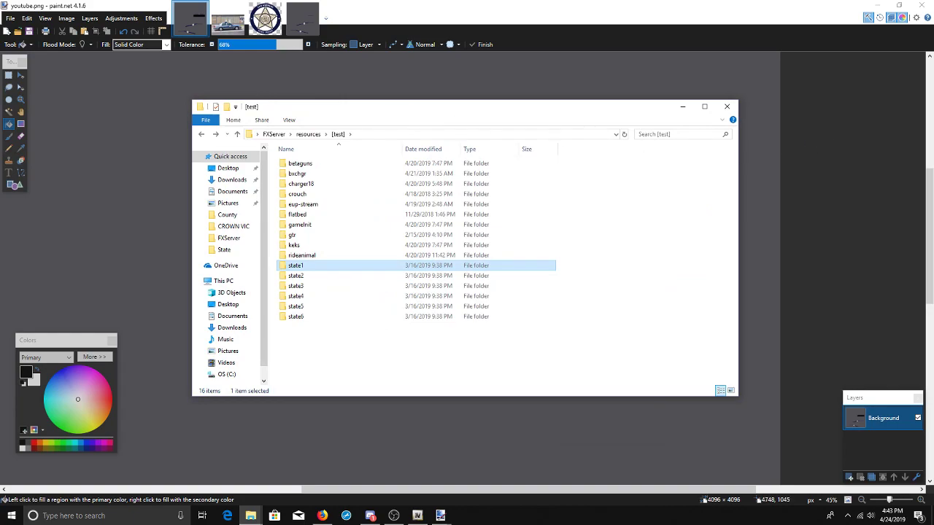
left_click(741, 188)
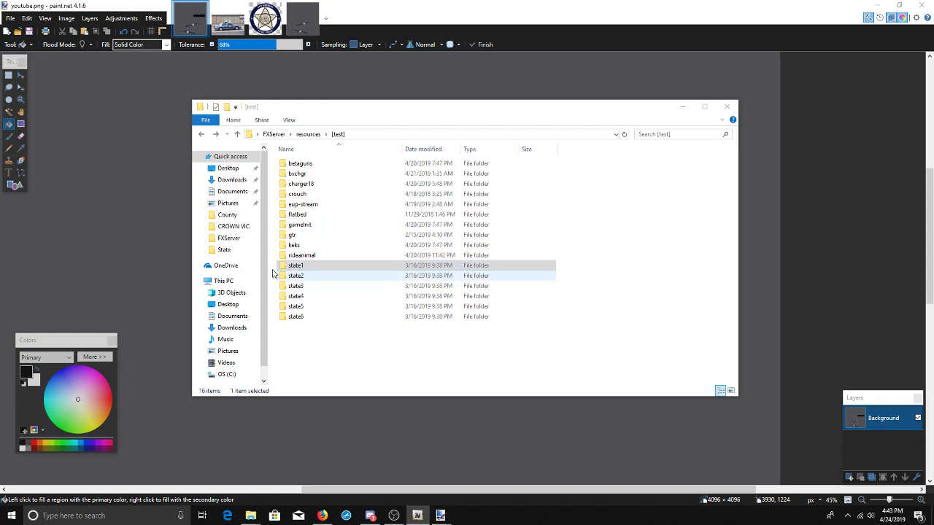
left_click(299, 269)
double_click(298, 267)
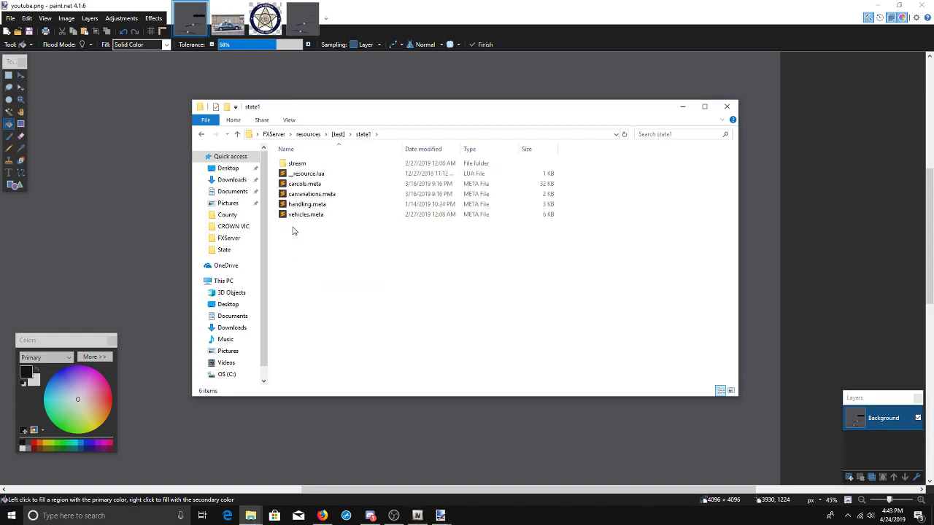
double_click(296, 164)
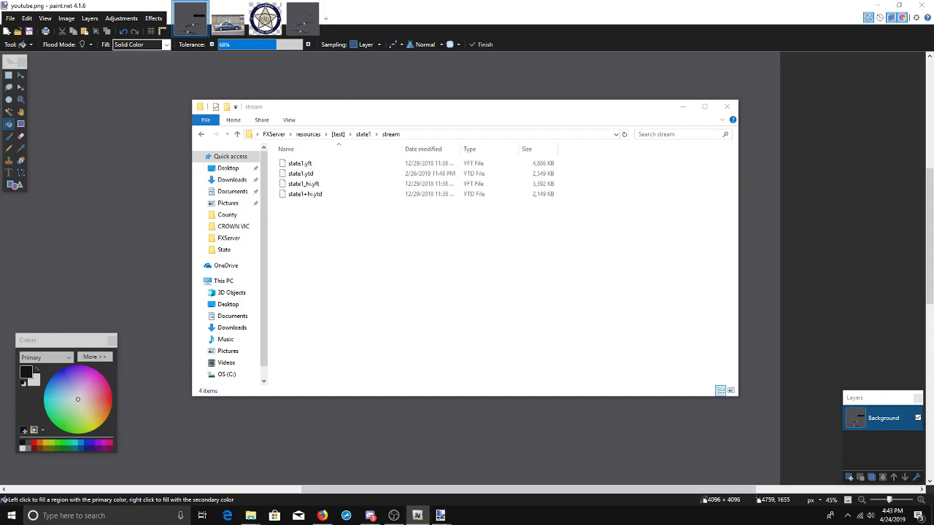
- Copy the four state1 model and texture files from OpenIV into the stream folder, replacing all existing copies
left_click_drag(933, 117, 738, 59)
left_click_drag(660, 215, 327, 207)
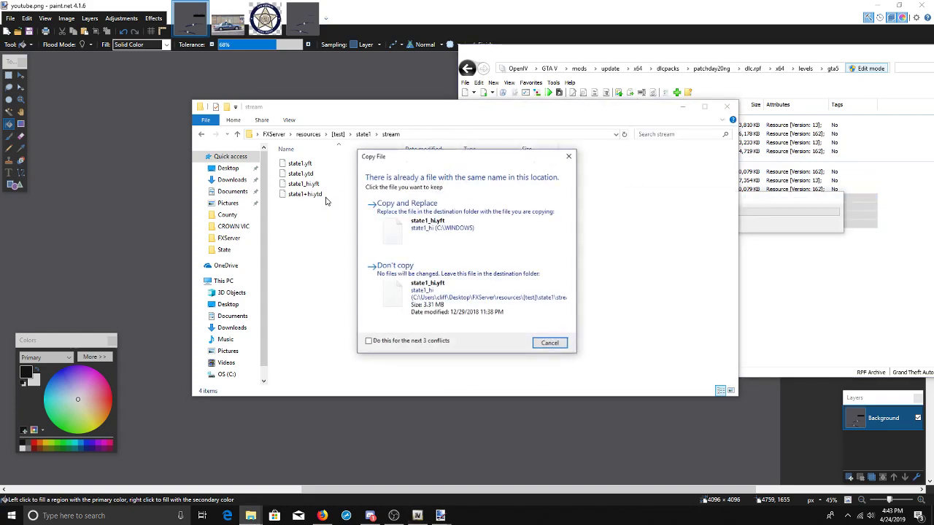
left_click(368, 341)
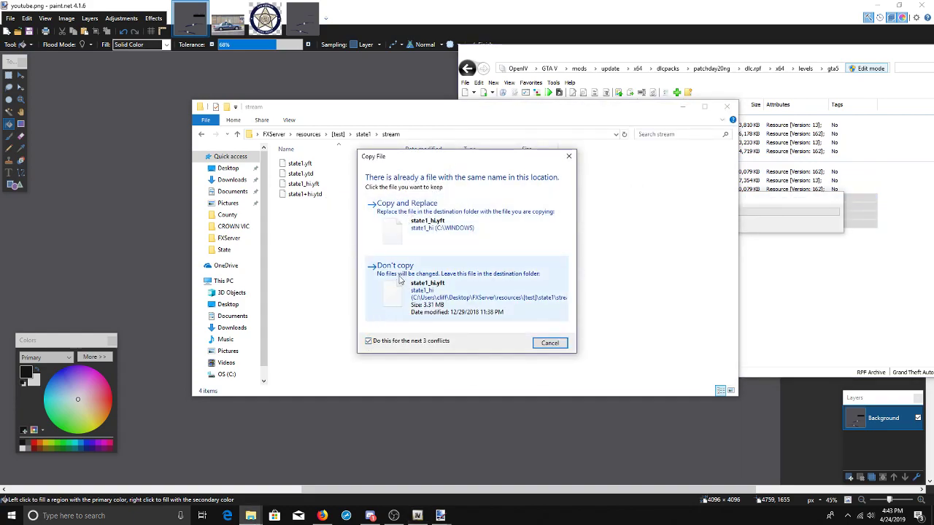
left_click(398, 237)
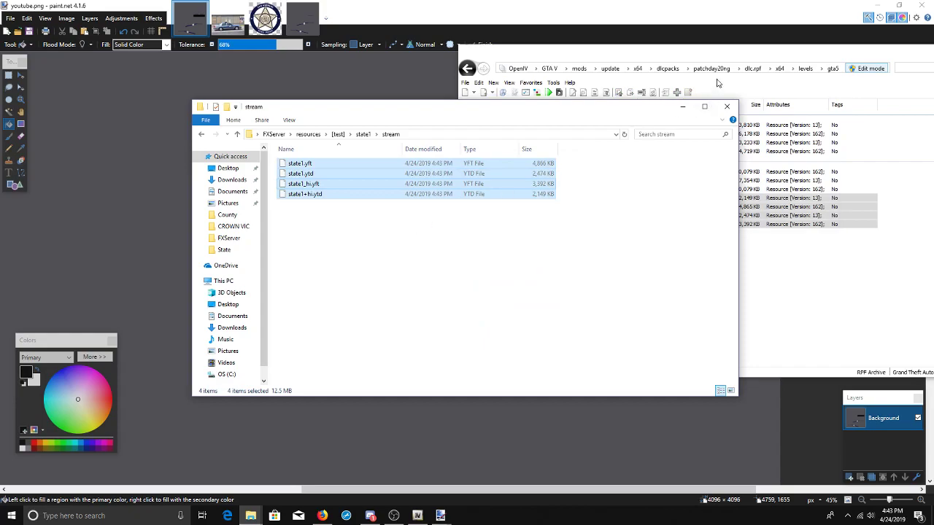
- Minimize the OpenIV window and the File Explorer window showing the stream folder
left_click(725, 58)
double_click(725, 59)
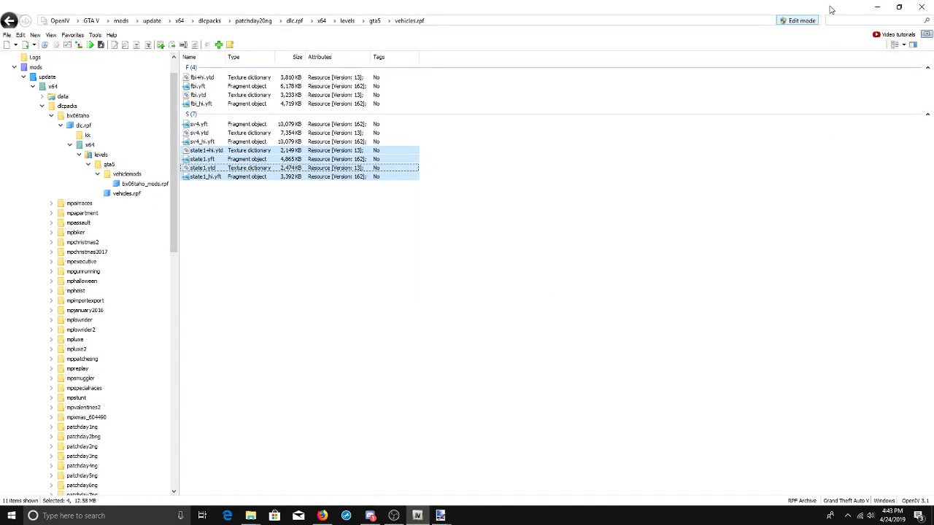
double_click(824, 18)
key("super+Down")
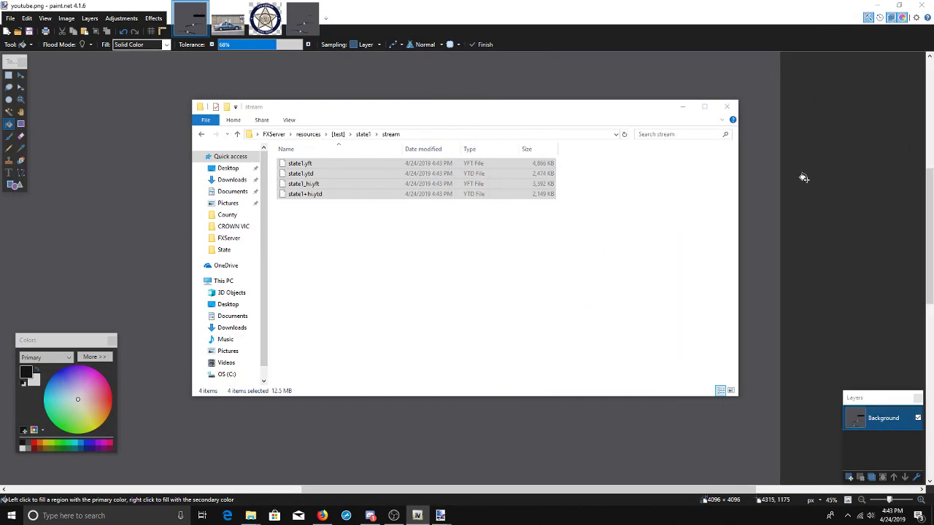
left_click(564, 108)
left_click(682, 107)
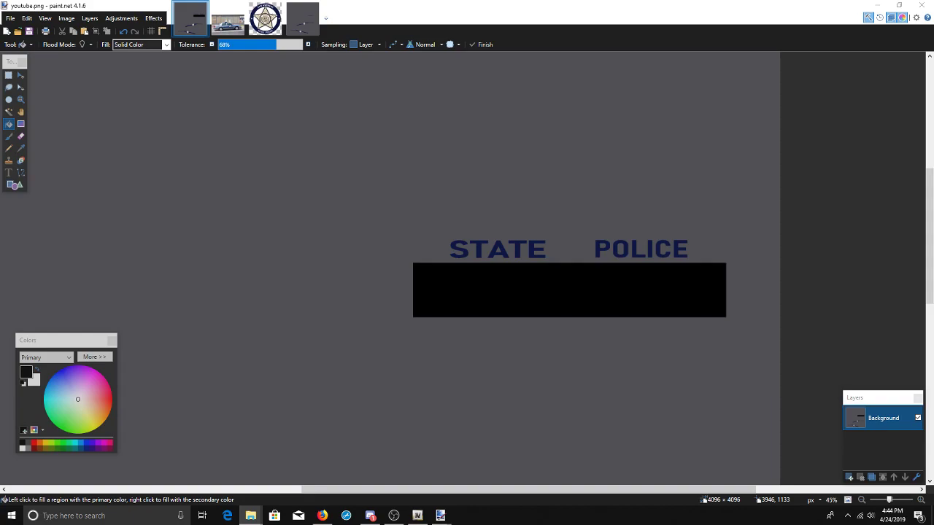
- Launch FiveM and connect to the localhost server
mouse_move(334, 43)
left_mouse_down()
mouse_move(778, 137)
mouse_move(933, 146)
left_mouse_up()
left_click(553, 182)
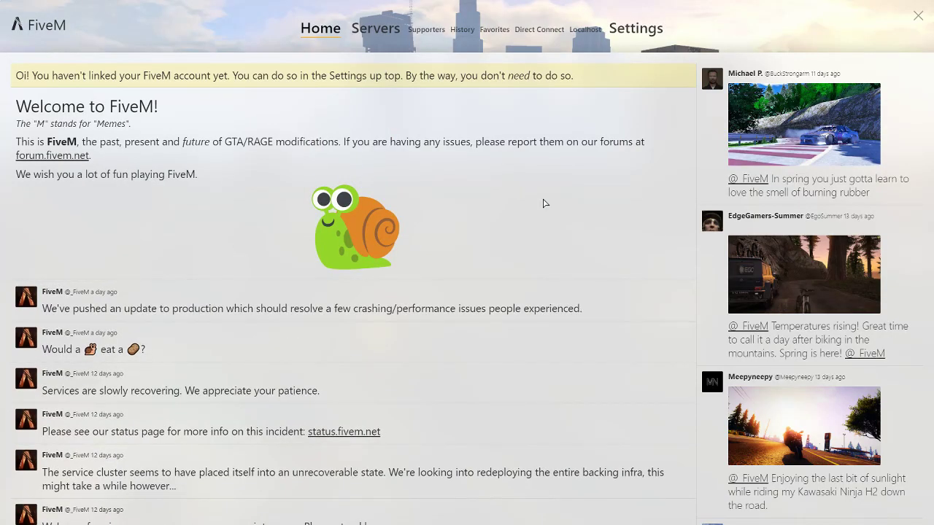
left_click(576, 31)
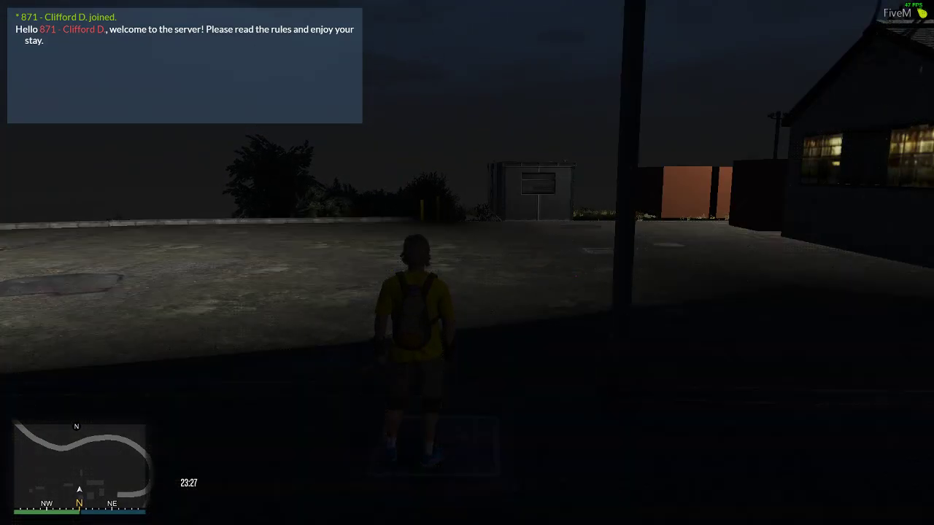
- Run the character forward into the open lot and open the Vehicle Spawner options
key("w")
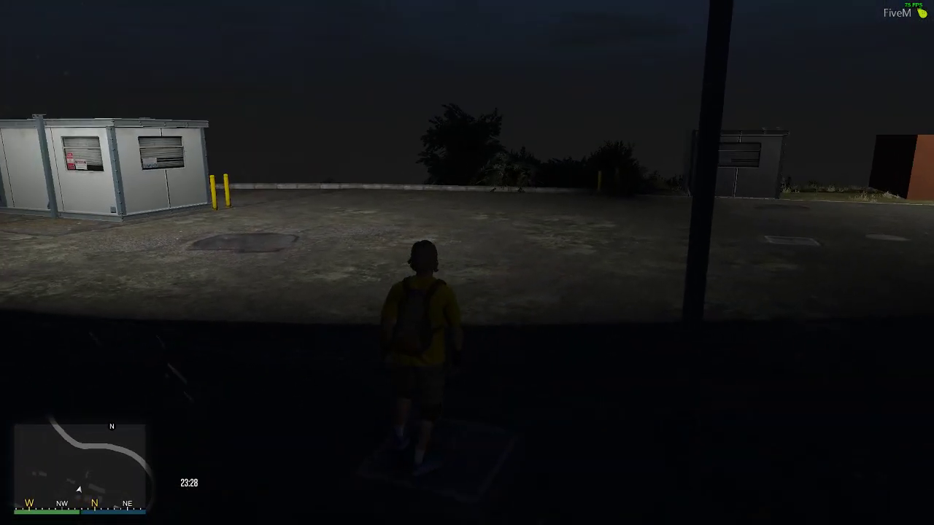
key("w")
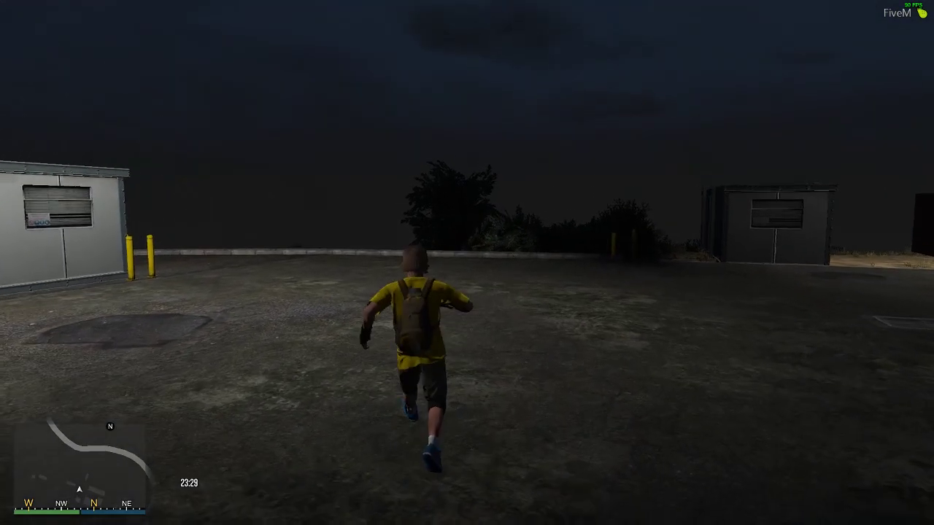
key("m")
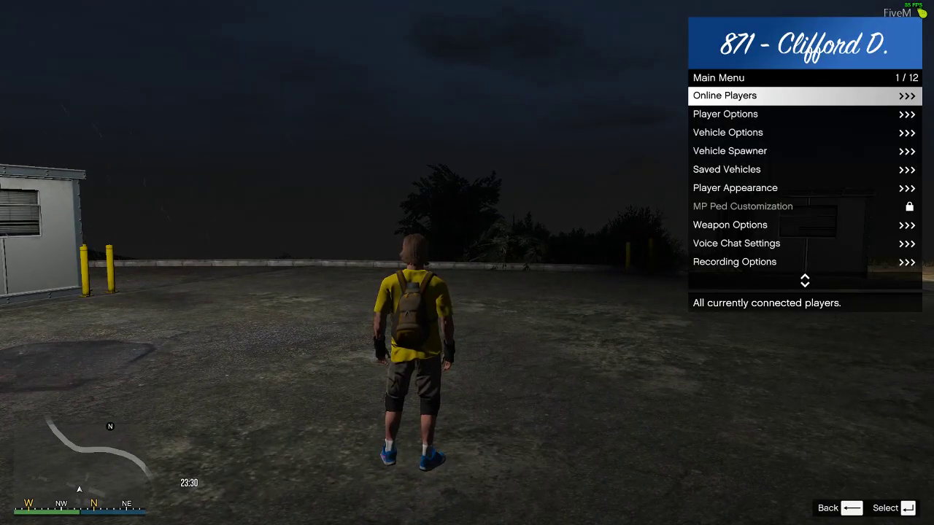
key("Down")
key("Down")
key("Down")
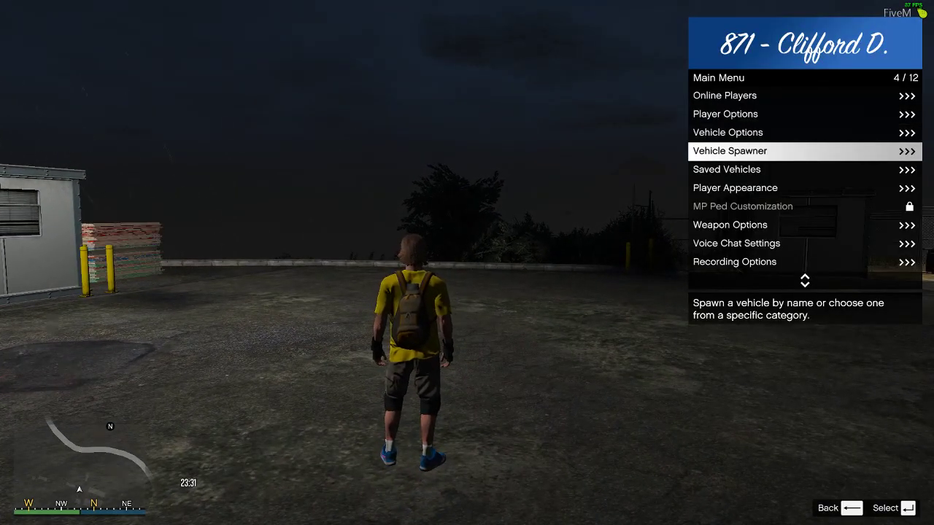
key("Down")
key("Down")
key("Down")
key("Down")
key("Down")
key("Down")
key("Down")
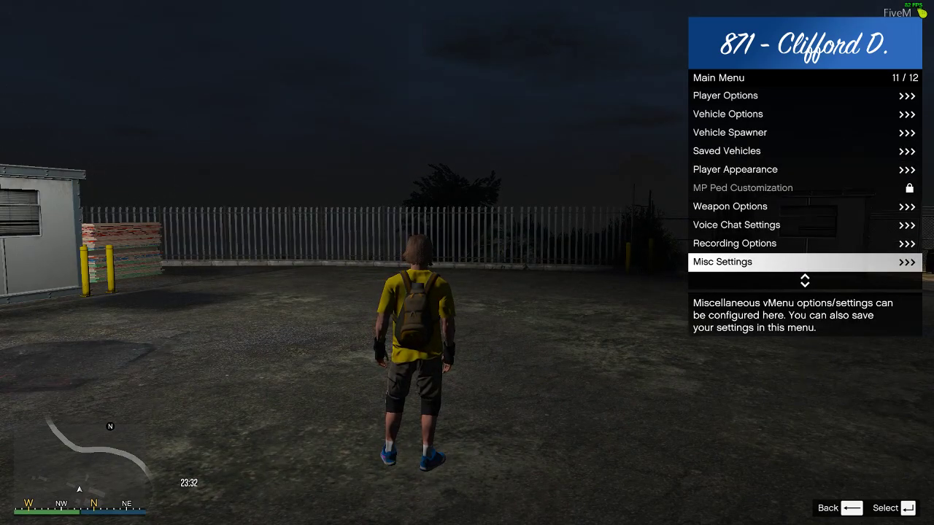
key("Up")
key("Up")
key("Up")
key("Up")
key("Up")
key("Up")
key("Up")
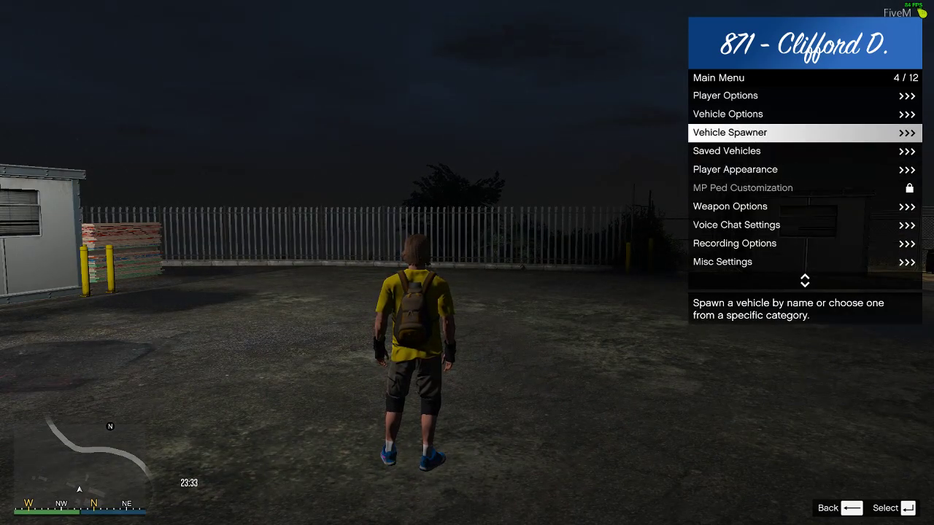
key("Return")
- Spawn the state1 patrol car by its model name and close the menu
key("Return")
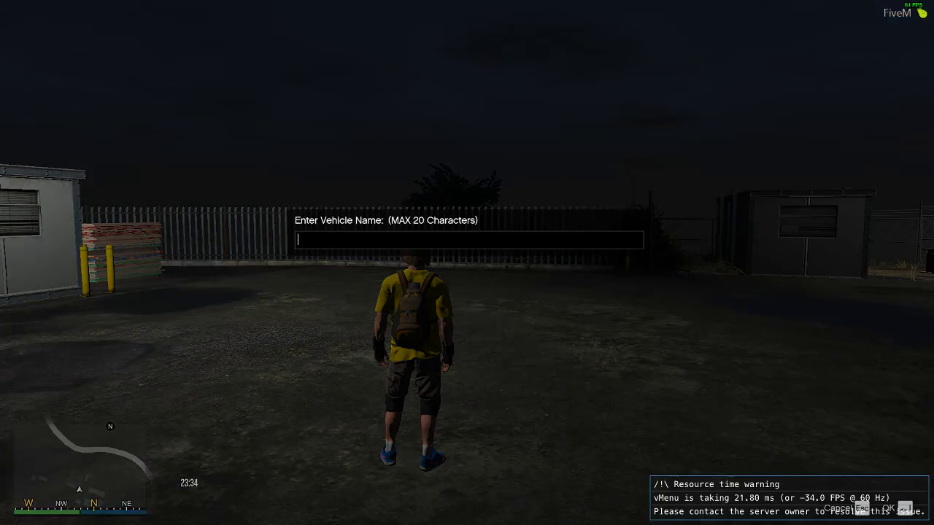
key("BackSpace")
key("BackSpace")
key("BackSpace")
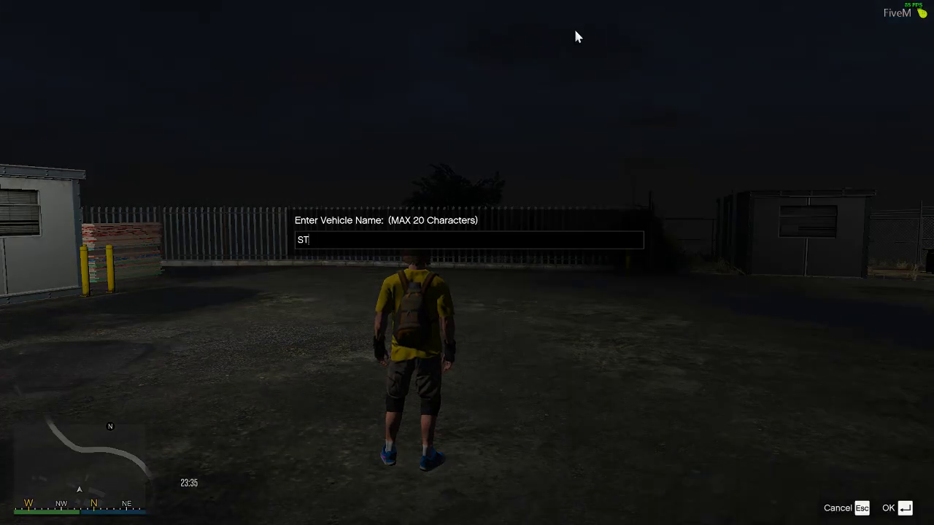
key("Return")
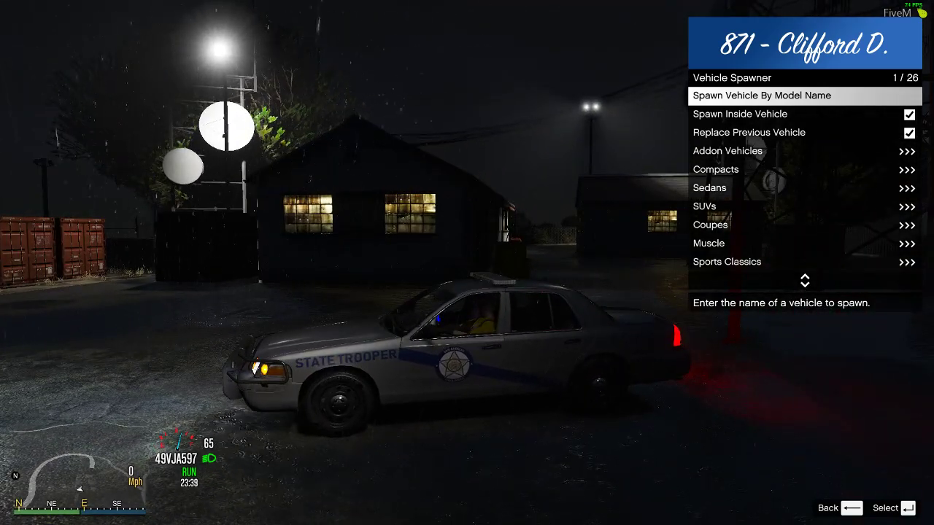
key("m")
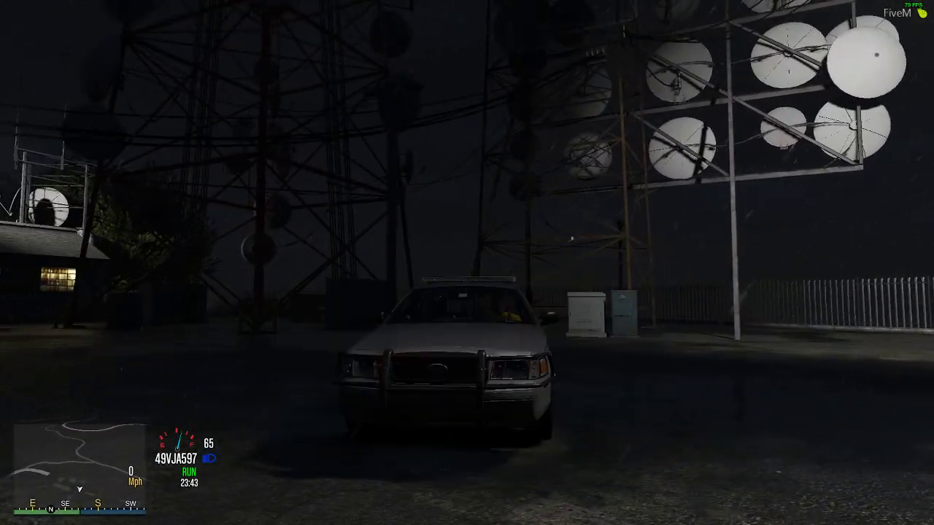
- Test the patrol car's emergency lights and drive it around the lot to examine the livery
key("q")
key("q")
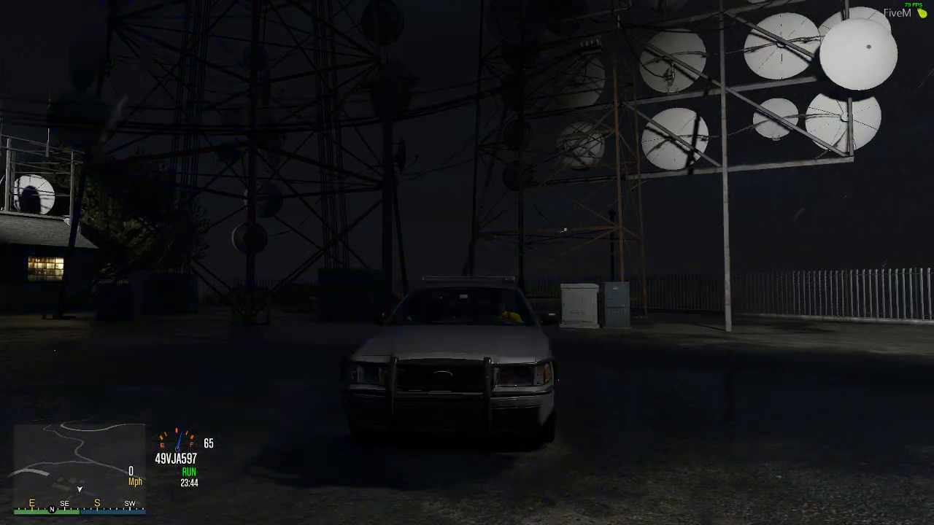
key("q")
key("q")
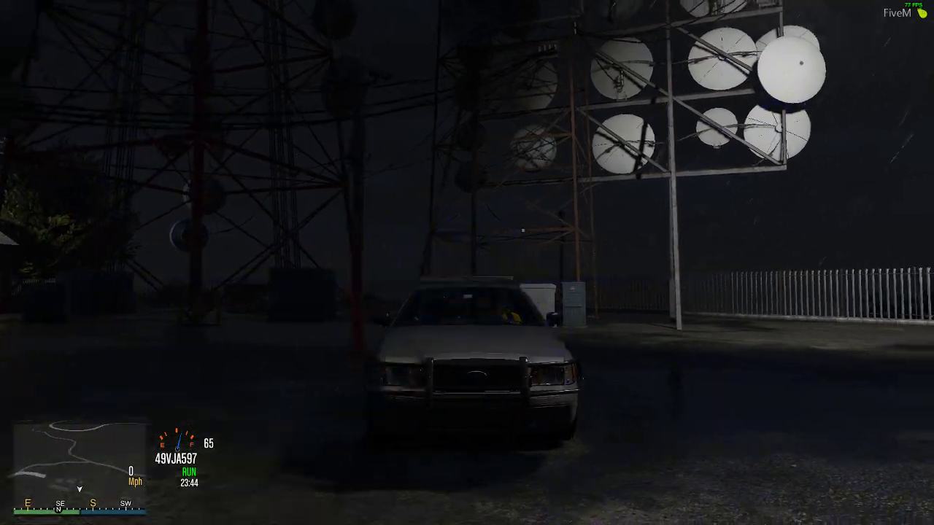
key("q")
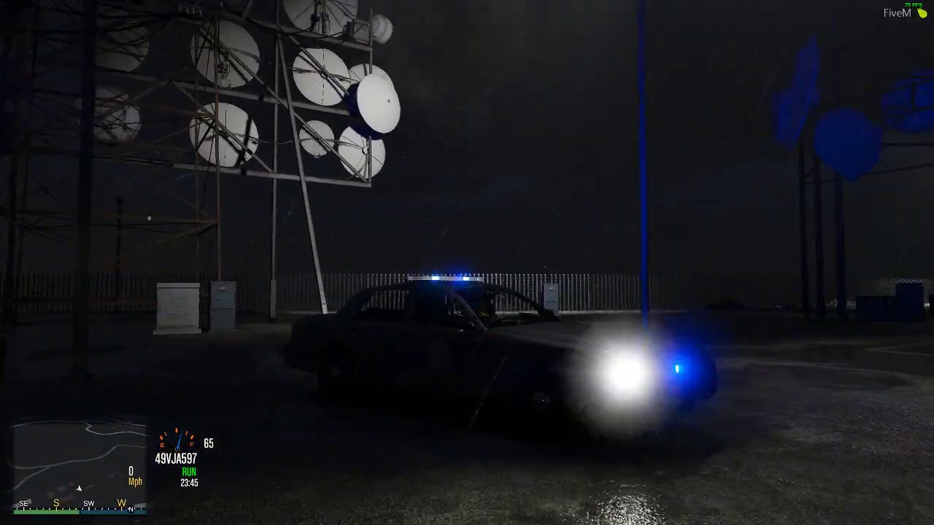
key("q")
key("q")
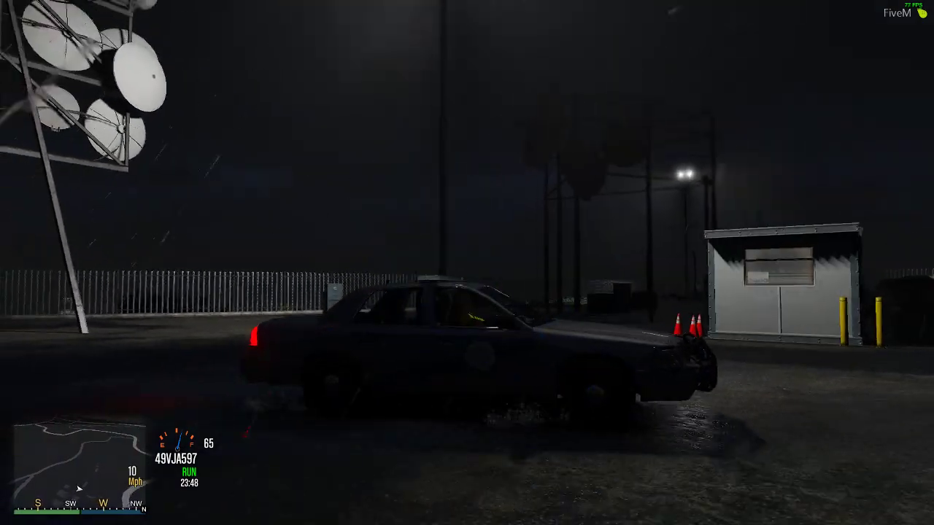
key("w")
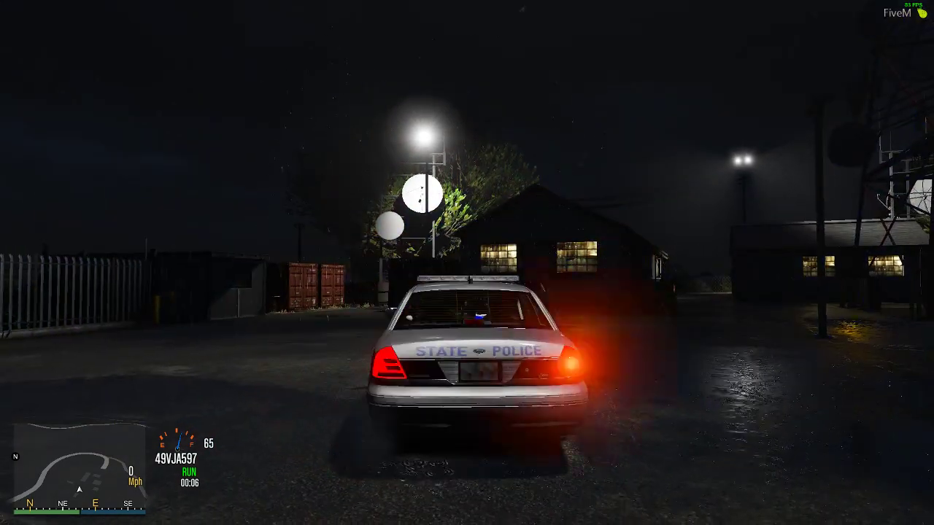
- Open the list of vehicle extras for the spawned patrol car
key("m")
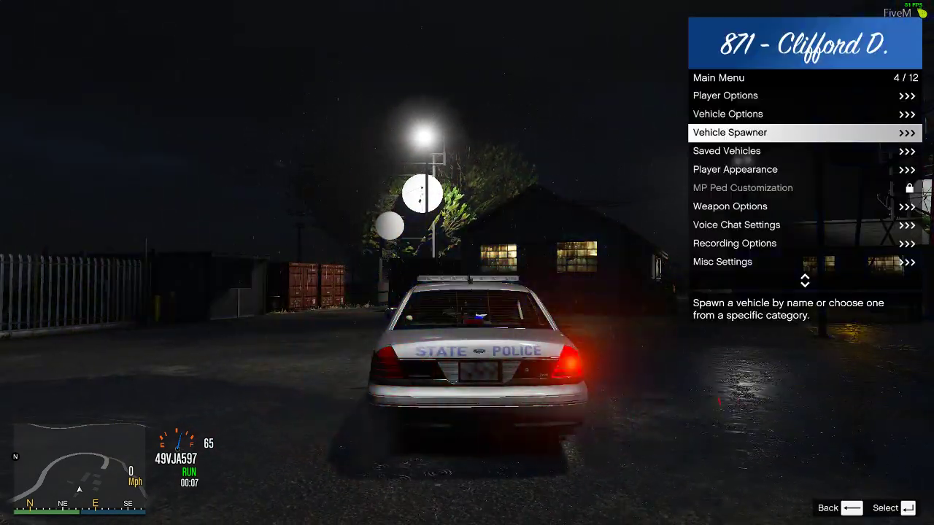
key("Up")
key("Return")
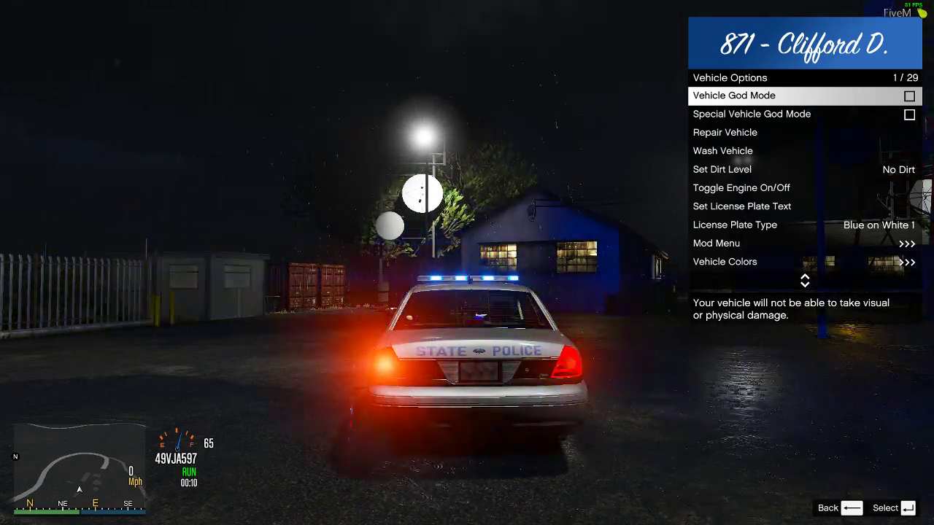
key("Down")
key("Down")
key("Down")
key("Down")
key("Down")
key("Down")
key("Down")
key("Down")
key("Down")
key("Down")
key("Down")
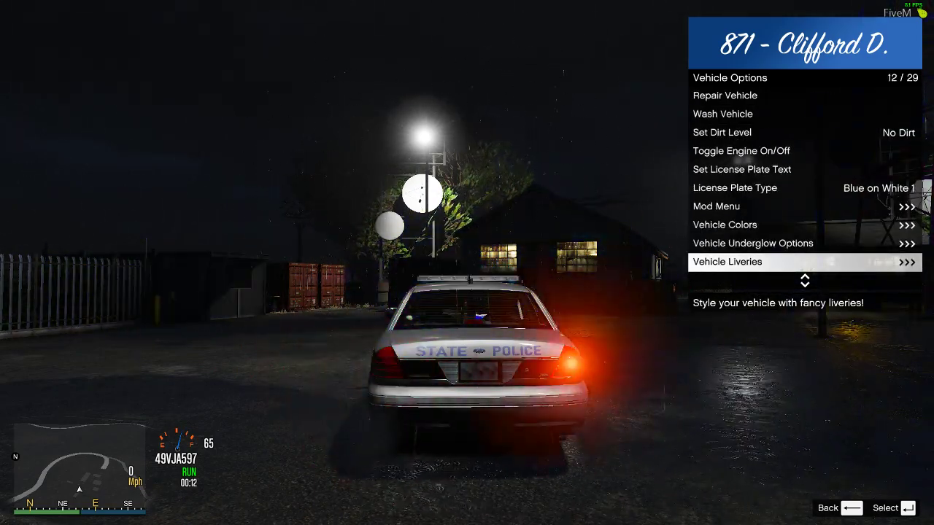
key("Down")
key("Return")
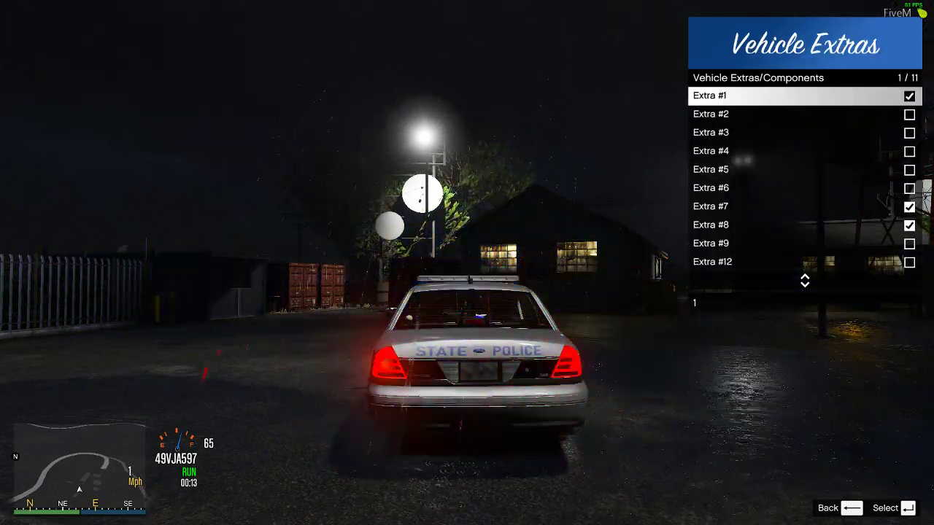
- Enable Extra #2 and Extra #3 on the patrol car
key("Return")
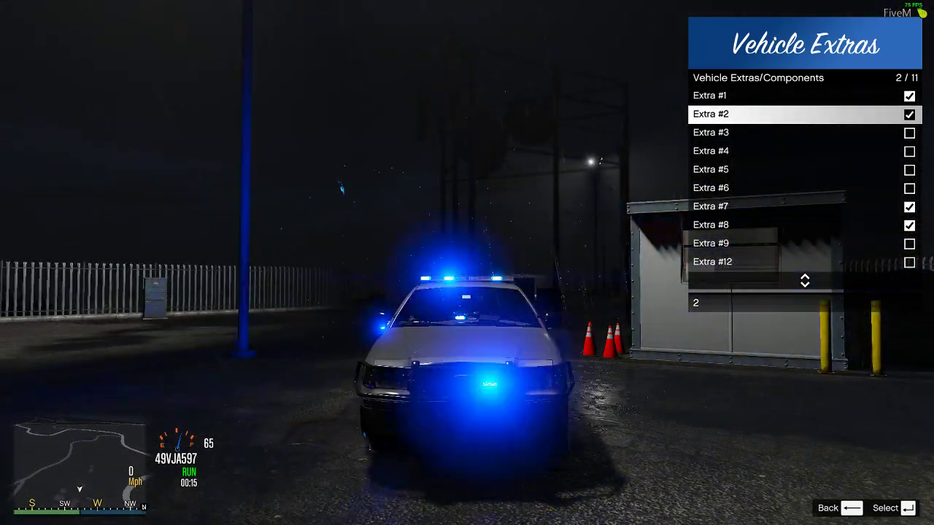
key("Return")
key("Return")
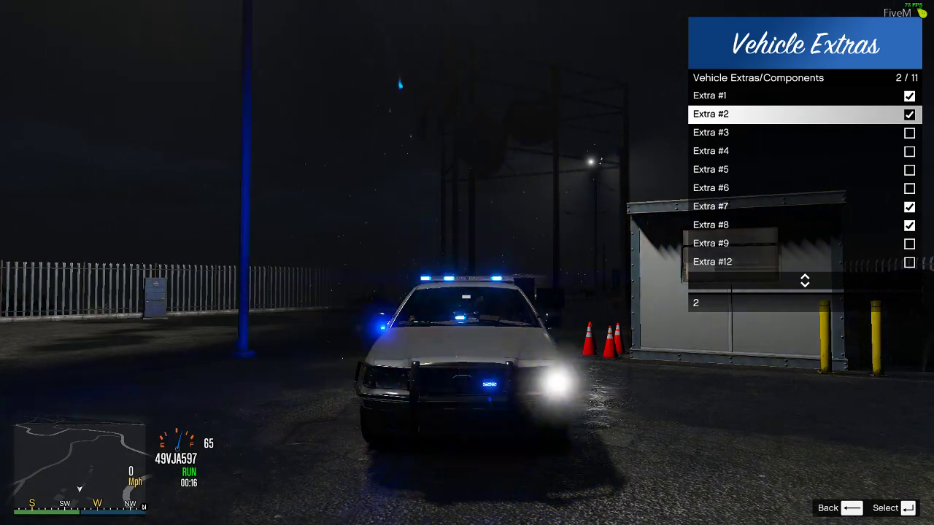
key("Down")
key("Return")
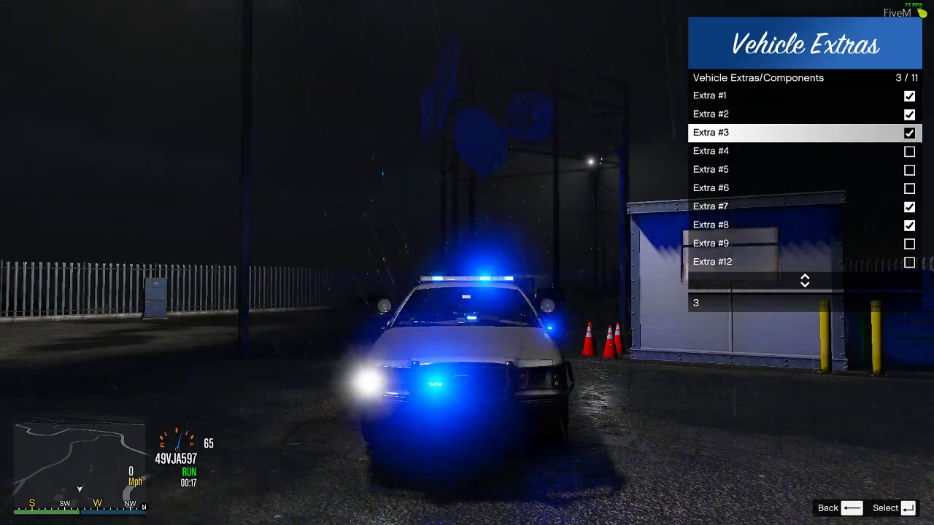
- Try Extra #4 in place of Extra #3 on the patrol car, and switch back to Extra #3
key("Down")
key("Return")
key("Up")
key("Return")
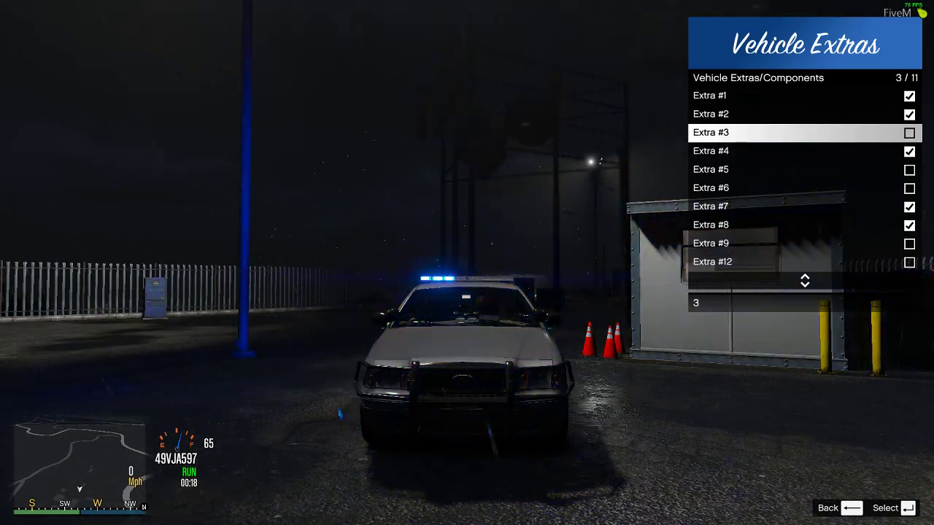
key("Up")
key("Down")
key("Return")
key("Down")
key("Return")
- Enable Extra #5 and Extra #6 while viewing the patrol car from different sides
key("Down")
key("Return")
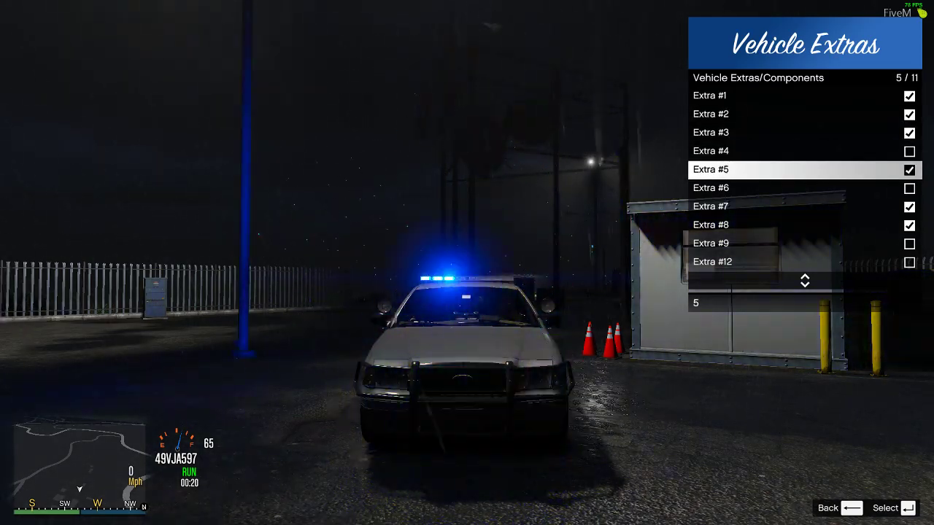
key("Return")
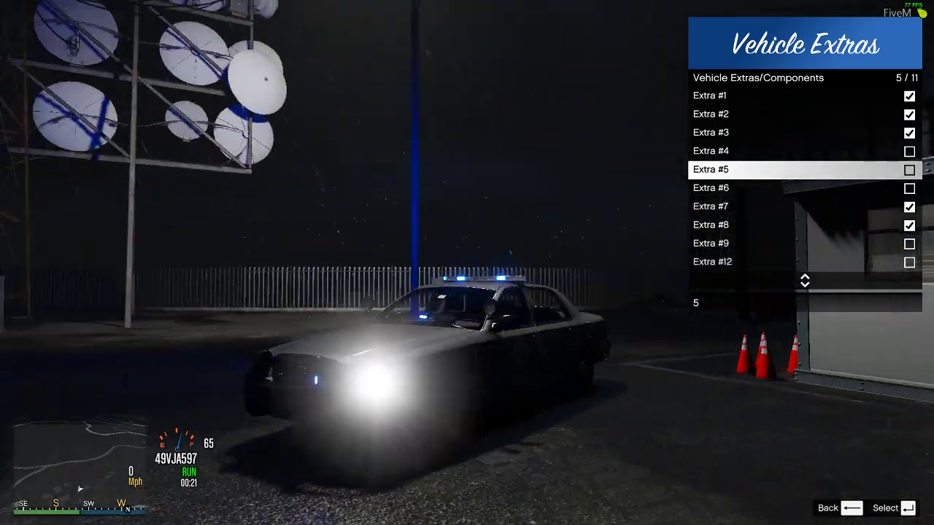
key("Return")
key("Down")
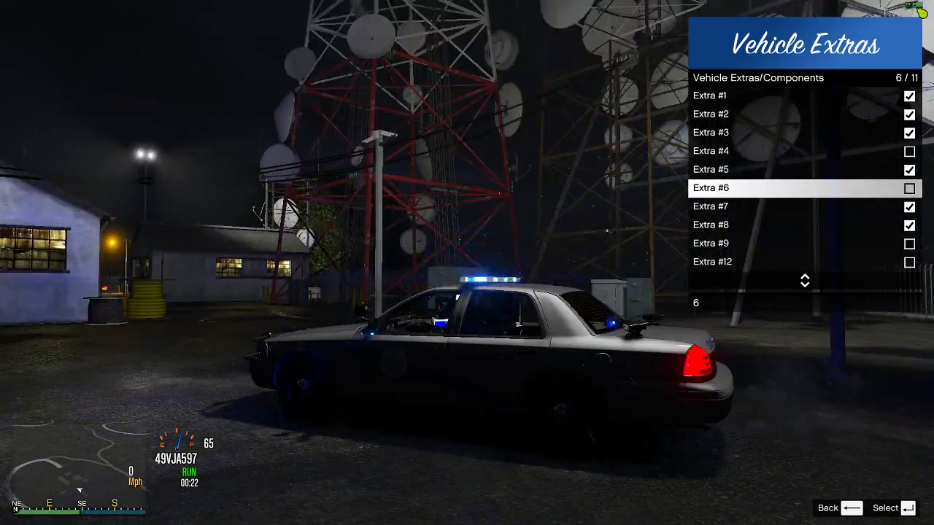
key("Return")
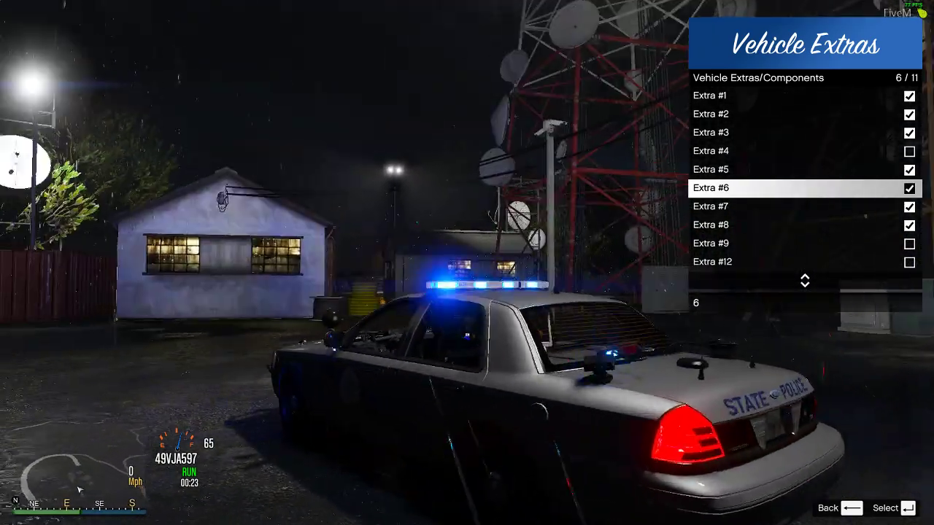
- Enable Extra #9 and Extra #12 on the patrol car
key("Down")
key("Down")
key("Down")
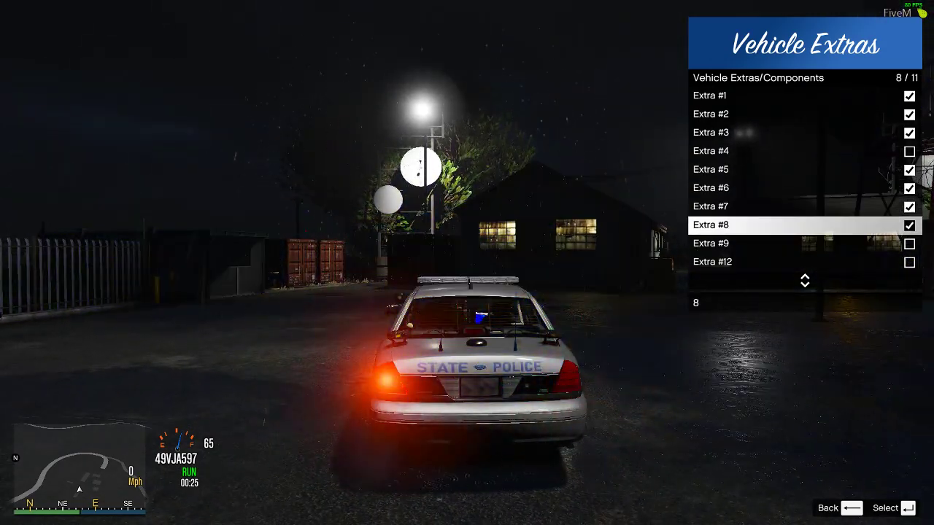
key("Return")
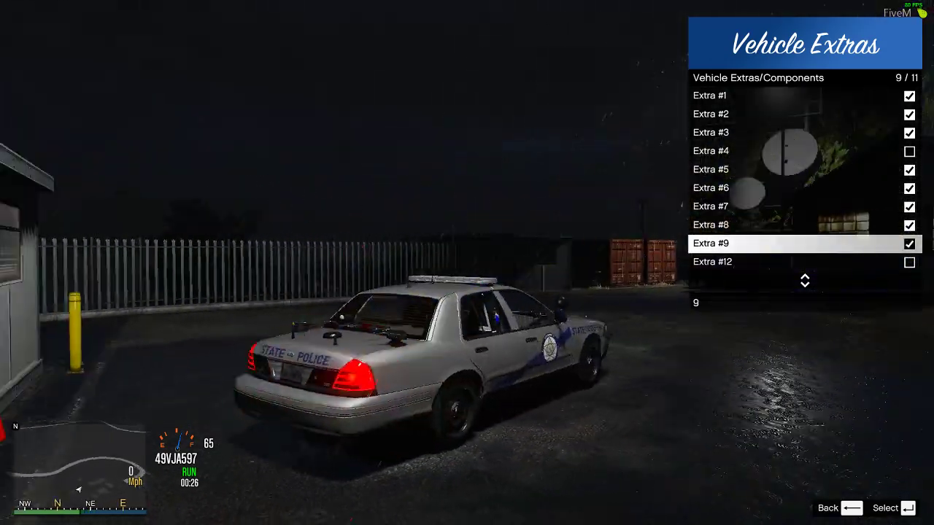
key("Return")
key("Return")
key("Down")
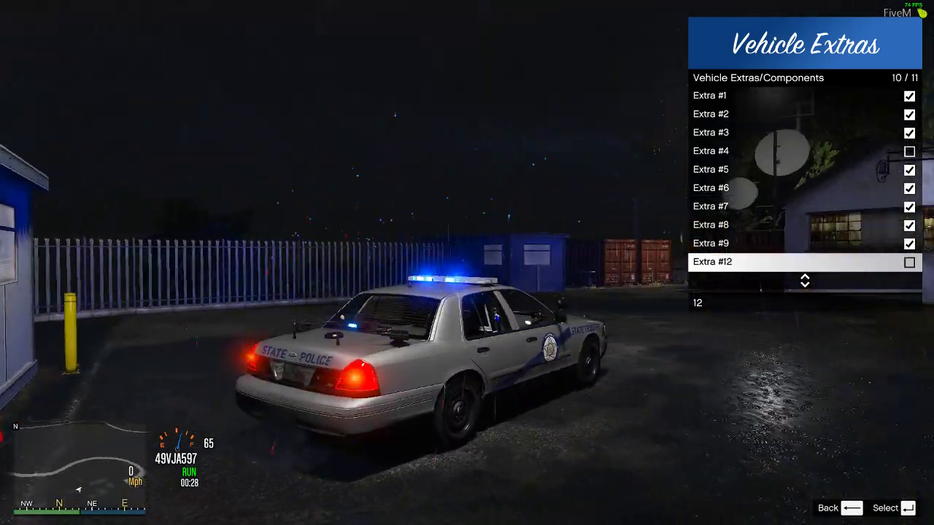
key("Return")
key("Return")
key("Return")
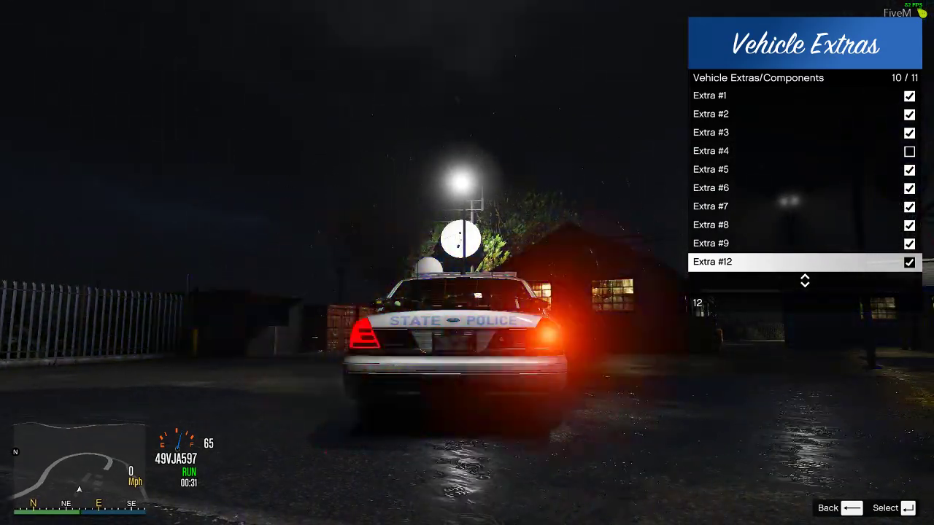
- Leave the vehicle extras and quit FiveM with the console's quit command
key("BackSpace")
key("BackSpace")
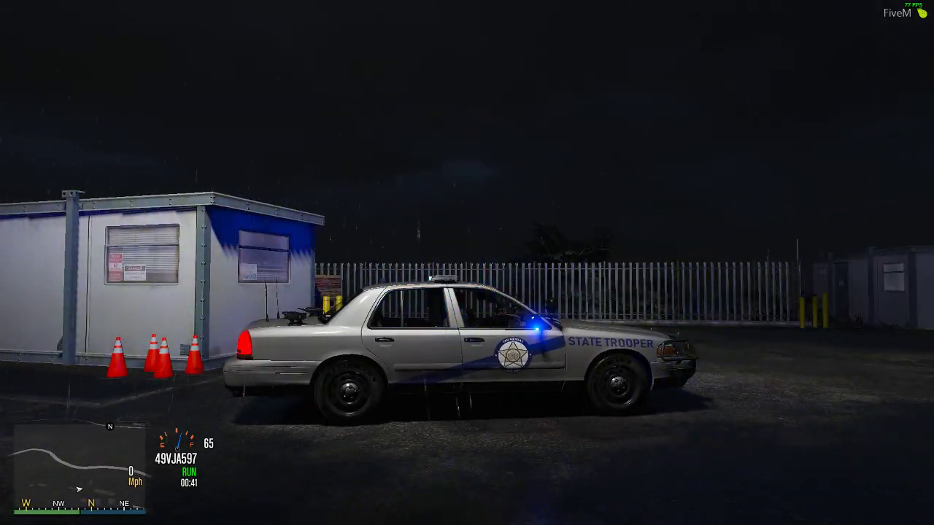
key("F8")
type("qui")
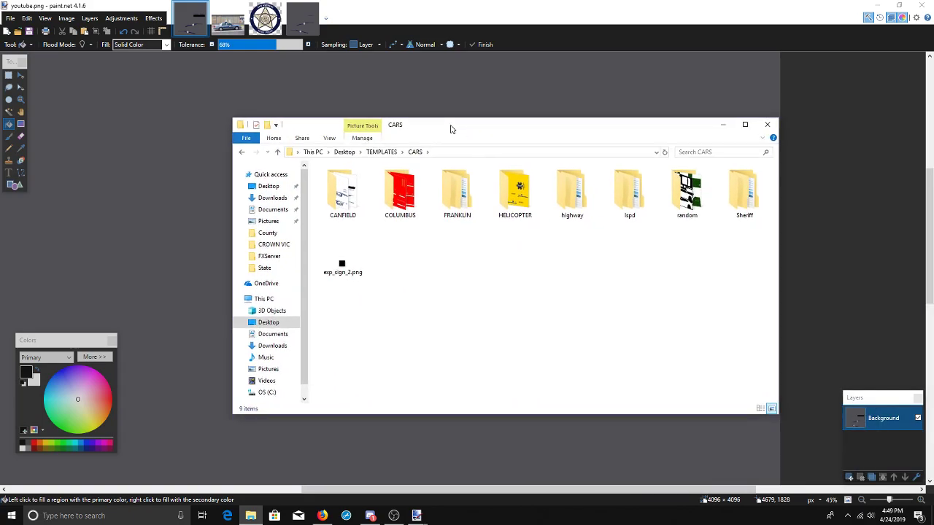
- View the 18 Charger.png livery template from the CANFIELD folder in a maximized window
double_click(456, 130)
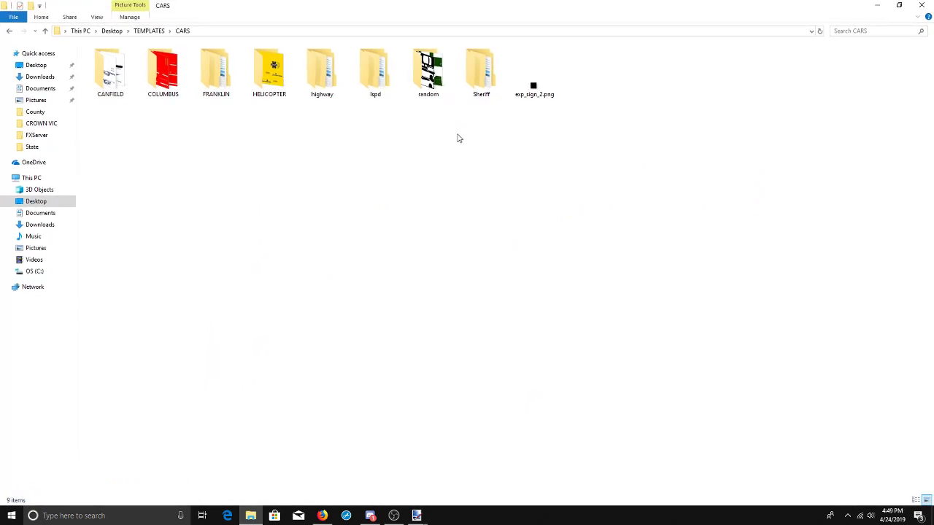
double_click(116, 79)
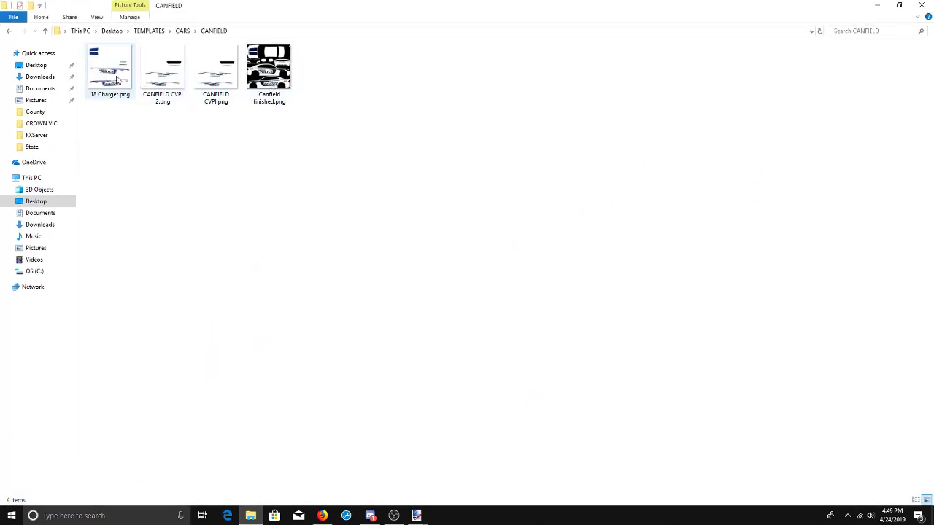
double_click(117, 79)
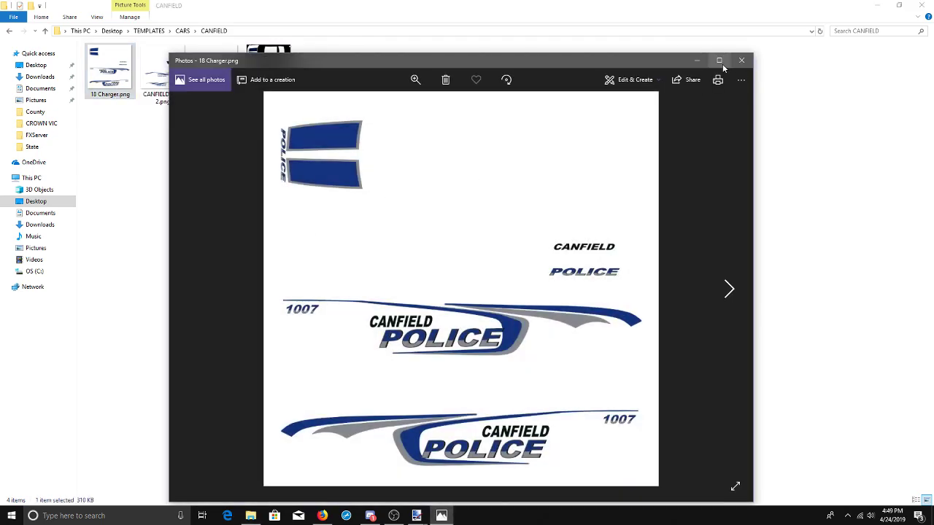
left_click(720, 61)
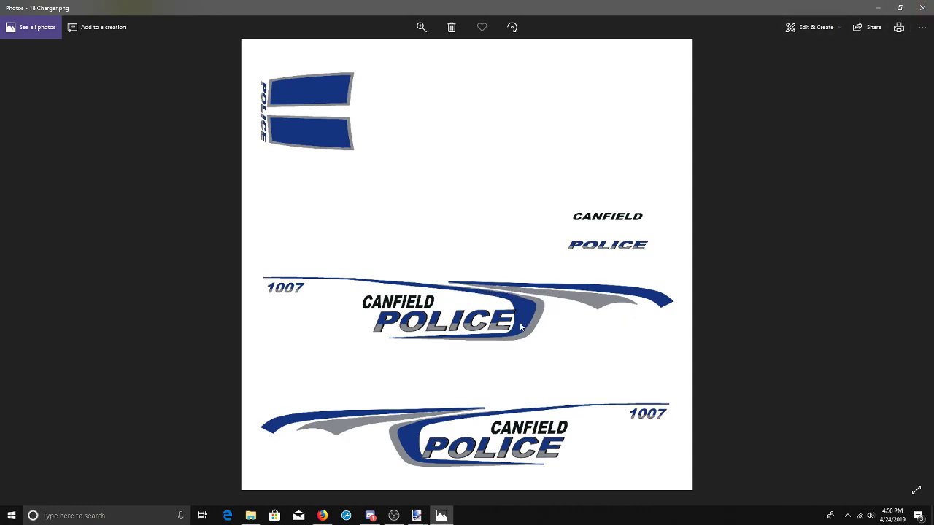
- Compare the Canfield Charger livery with the real cruiser photo in the browser, and close the template image
key("alt+Tab")
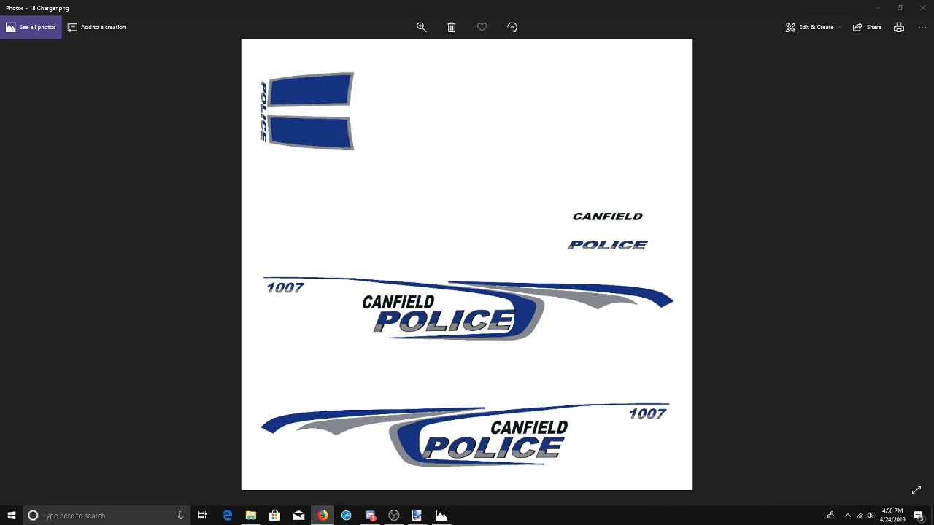
left_click_drag(933, 13, 724, 12)
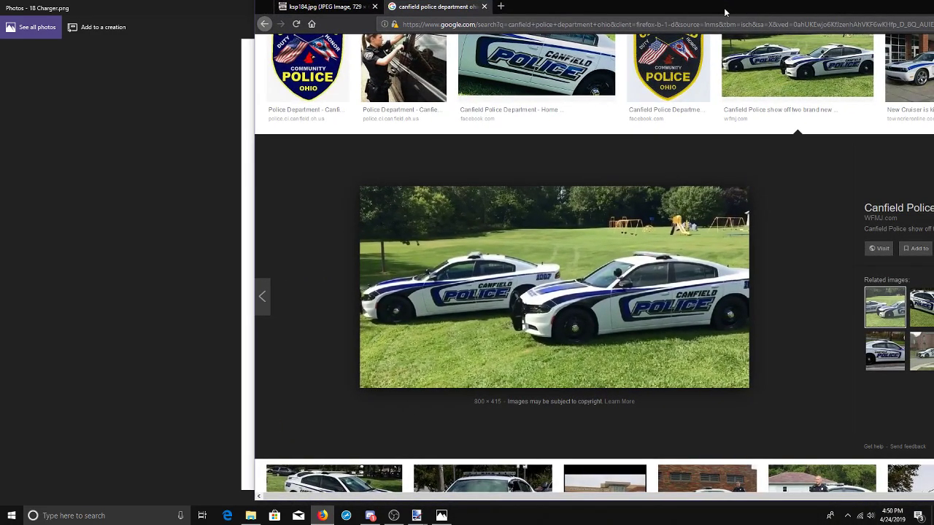
left_click_drag(724, 13, 933, 13)
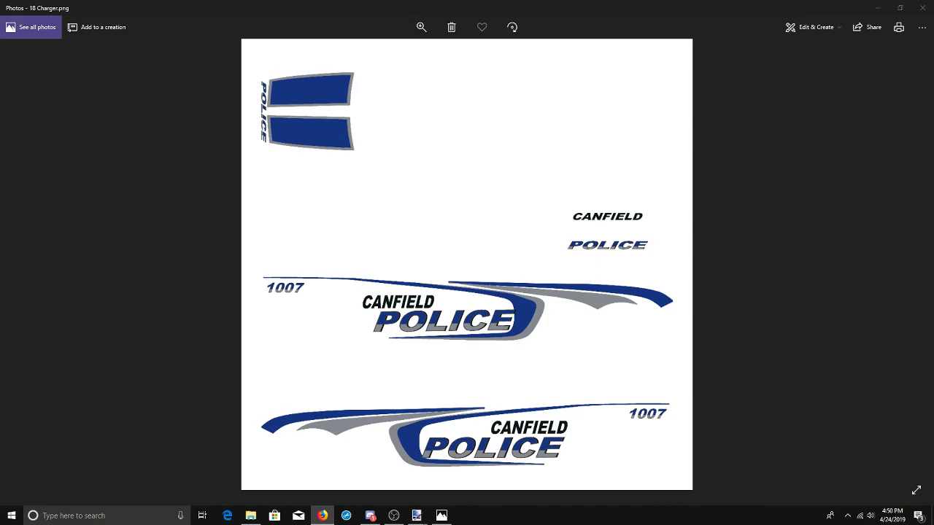
left_click_drag(933, 12, 933, 5)
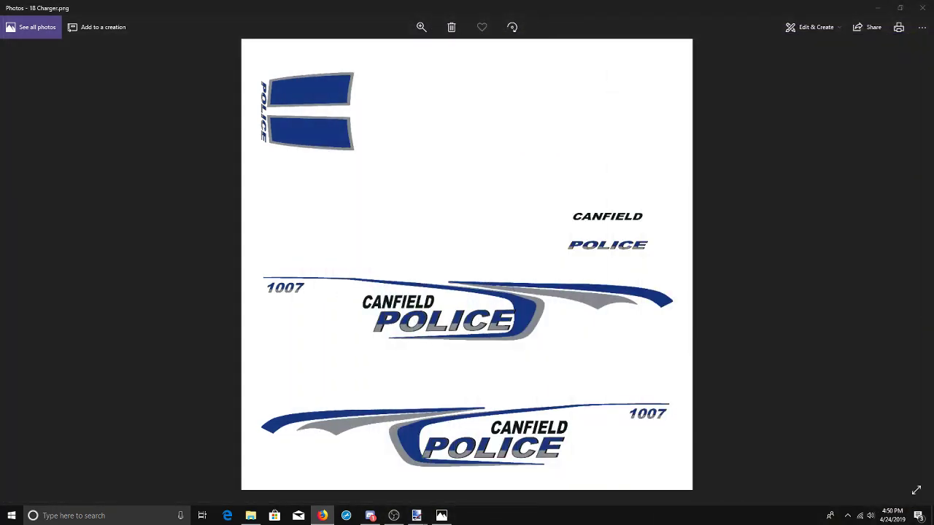
left_click(581, 303)
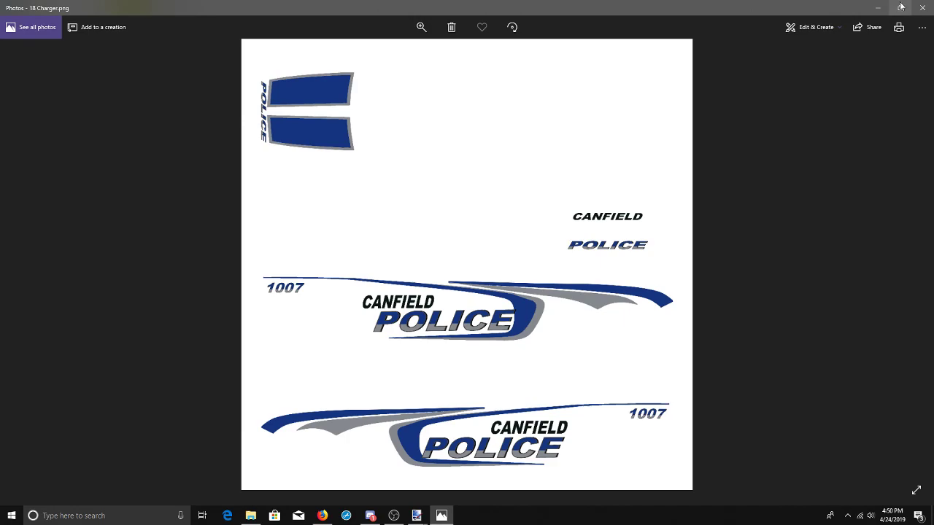
left_click(923, 12)
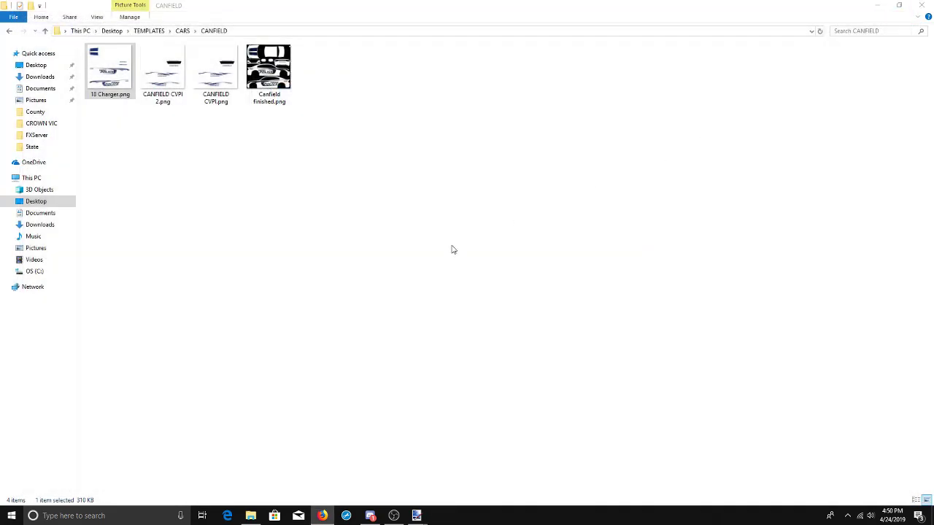
- View CANFIELD CVPI 2.png and Canfield finished.png, closing each image after examining it
double_click(162, 71)
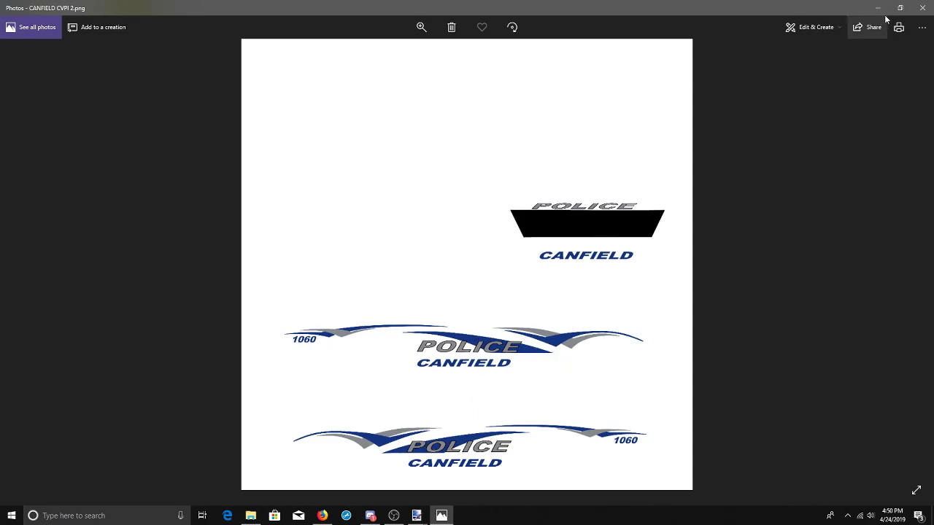
left_click(922, 7)
double_click(264, 74)
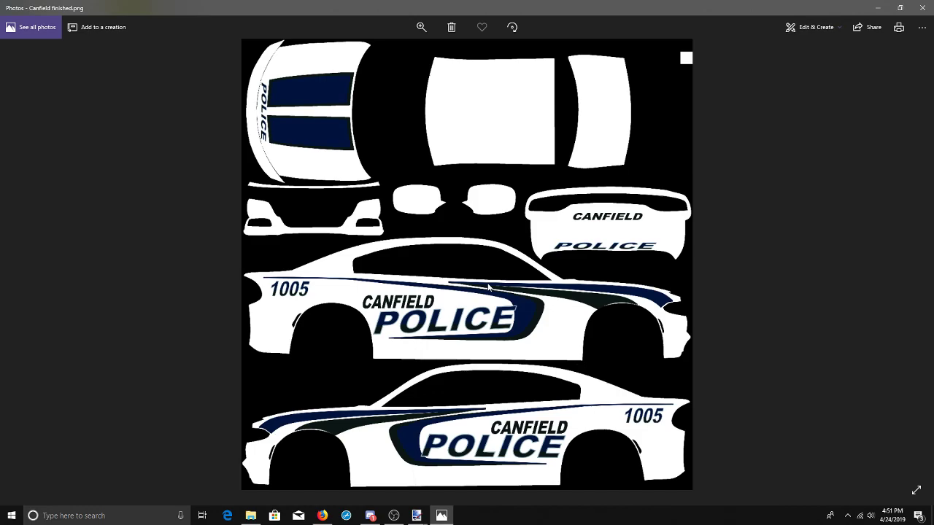
left_click(922, 7)
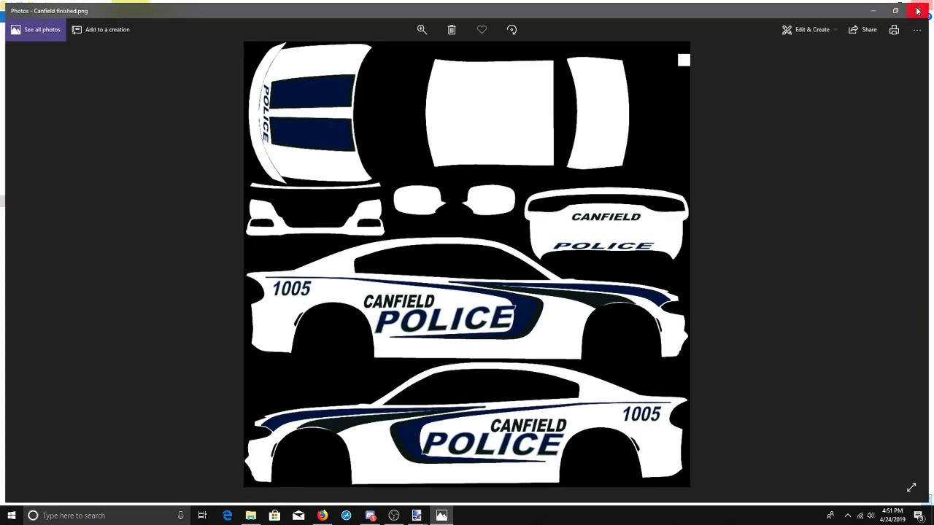
- View the 14 Dodge Ram livery from the COLUMBUS templates in paint.net, close it and return to the COLUMBUS folder
left_click(8, 32)
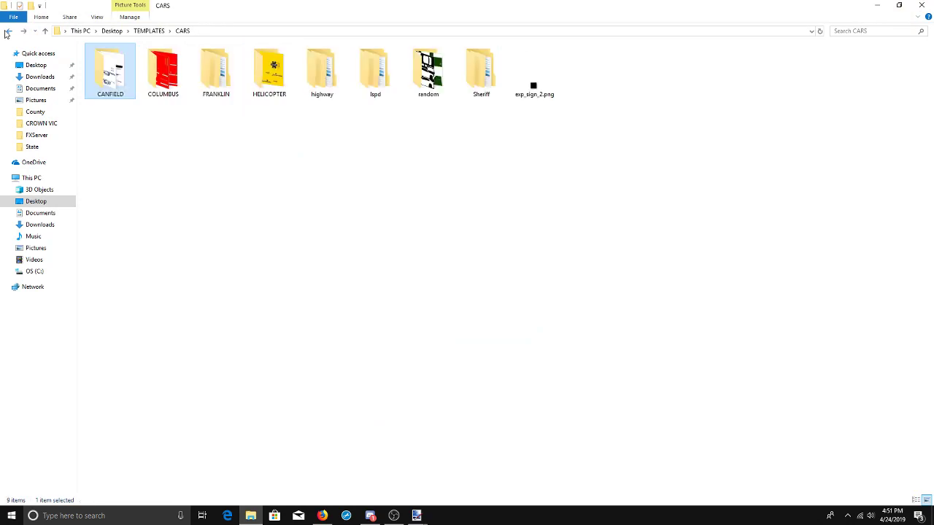
double_click(164, 77)
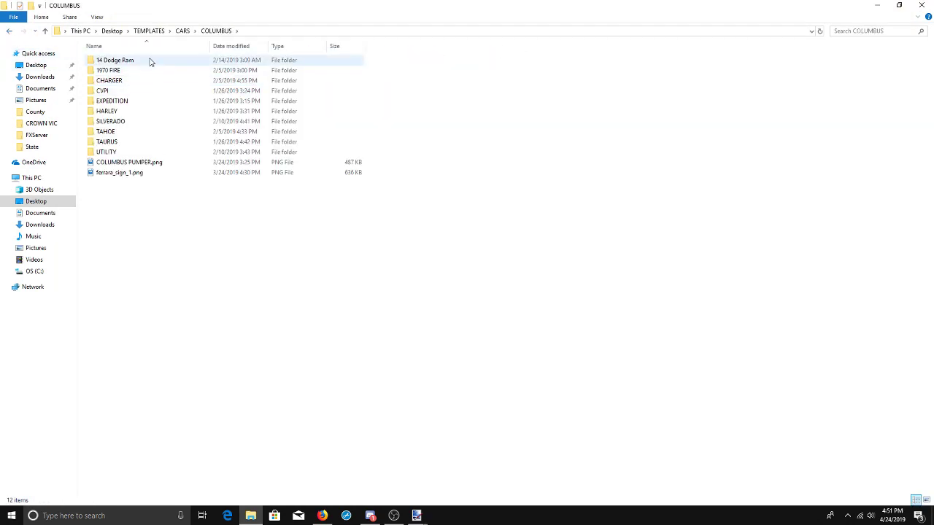
double_click(149, 63)
left_click(117, 78)
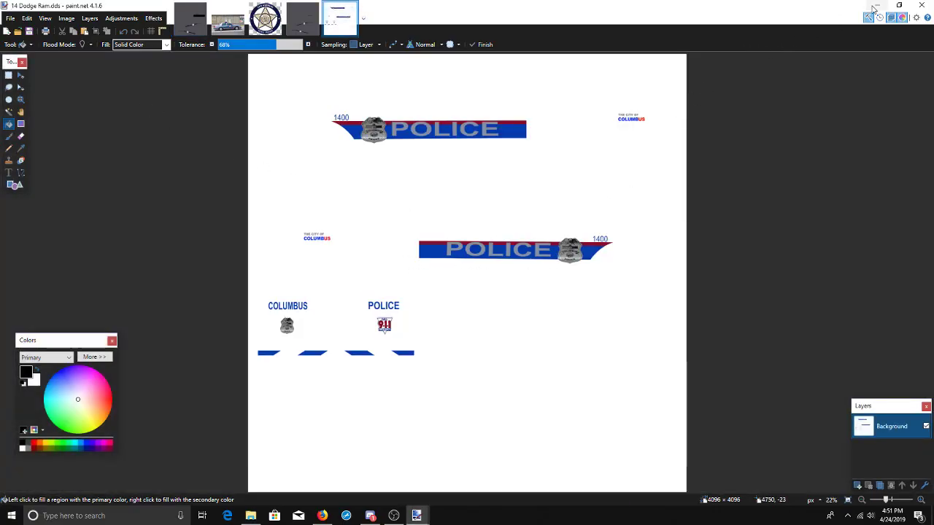
left_click(922, 5)
left_click(8, 30)
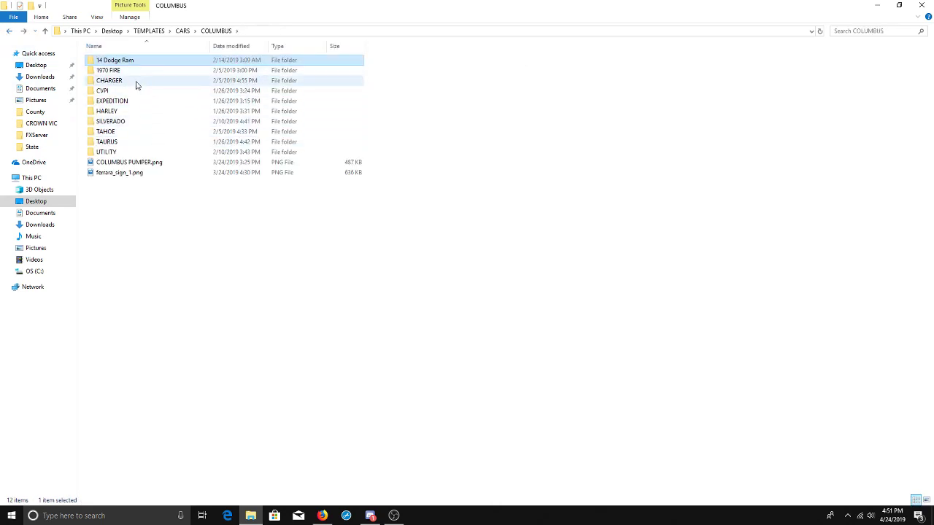
- View the 2018 Charger.png livery from the COLUMBUS CHARGER folder, close it and return to the COLUMBUS folder
double_click(146, 80)
double_click(154, 77)
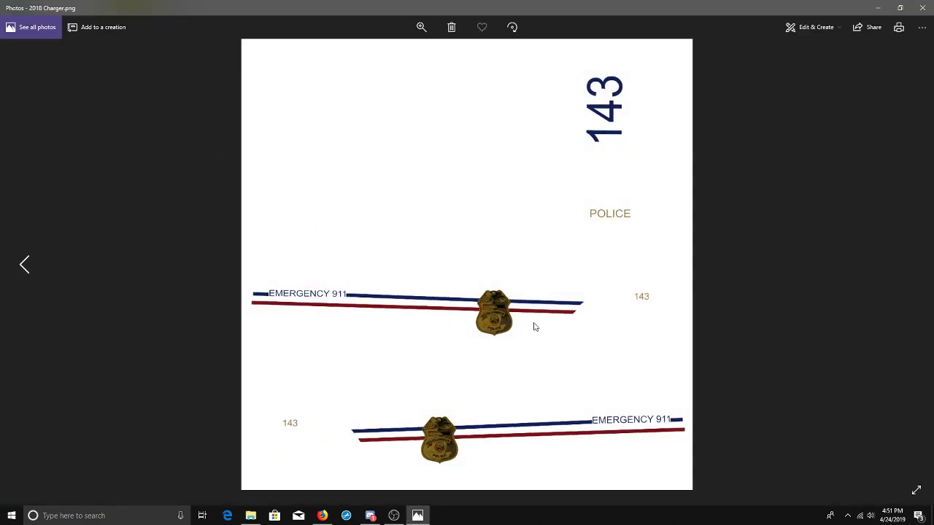
left_click(922, 7)
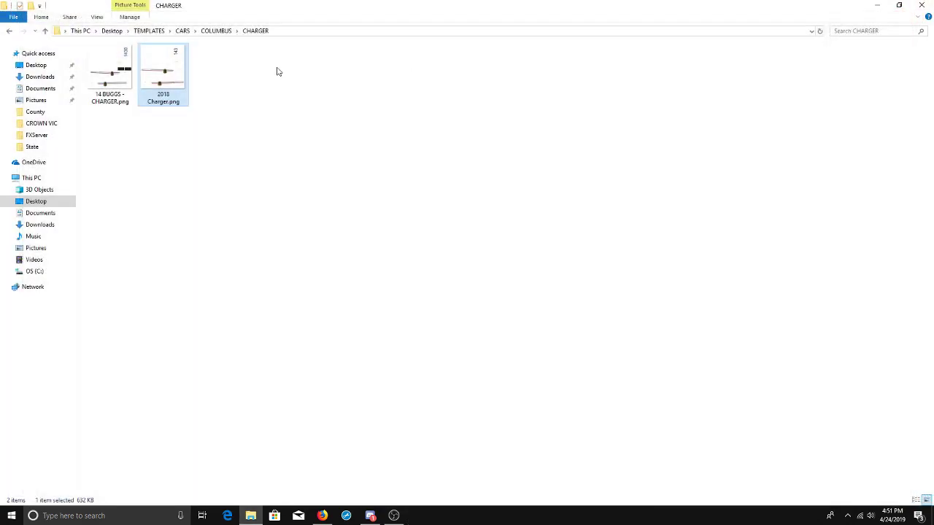
left_click(9, 31)
- View the CVPI 1.png livery from the COLUMBUS CVPI folder, close it and return to the CARS folder
double_click(109, 91)
double_click(222, 76)
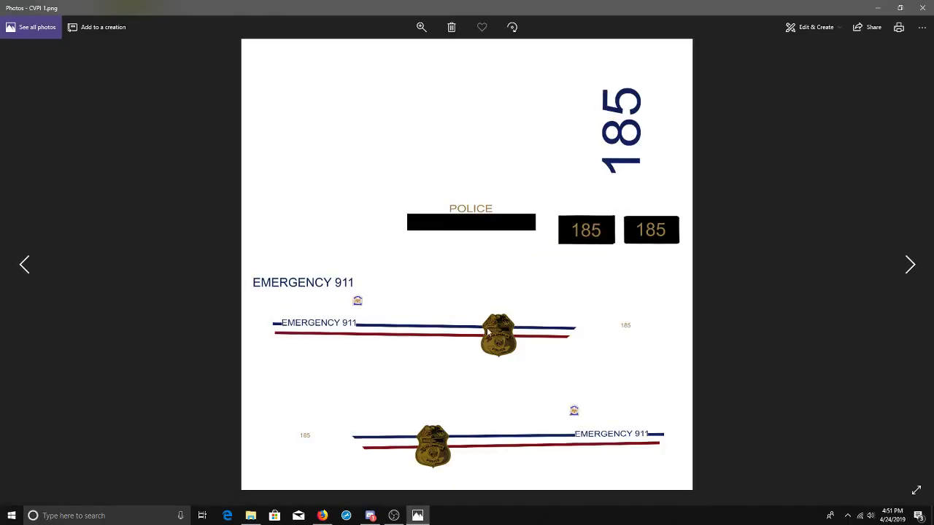
left_click(922, 8)
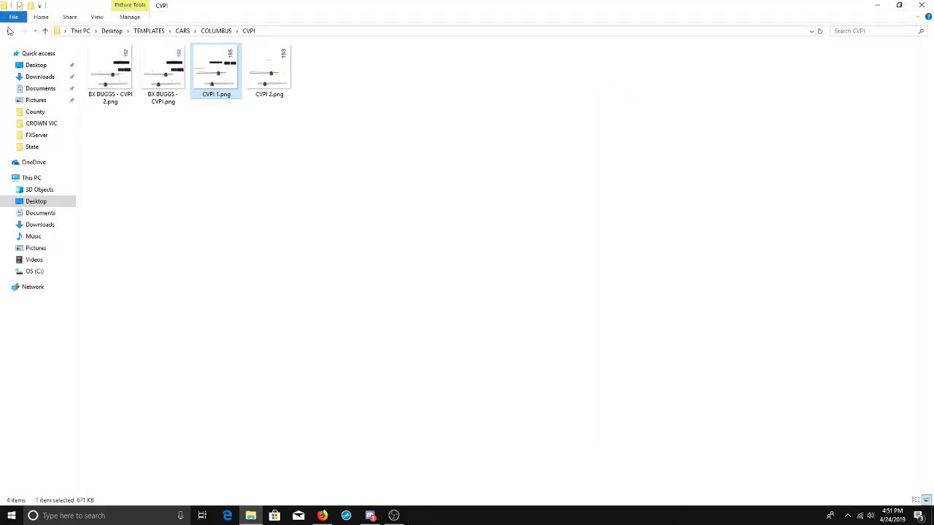
left_click(9, 30)
left_click(9, 30)
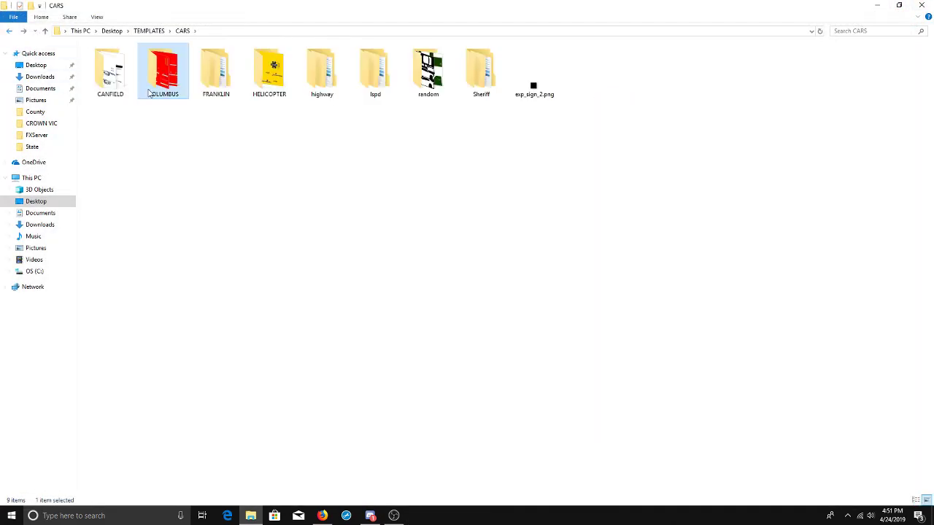
- View the bx buggs - cvpi 1 IRL.png sheriff livery from the FRANKLIN CVPI folder and close it
double_click(215, 86)
double_click(184, 92)
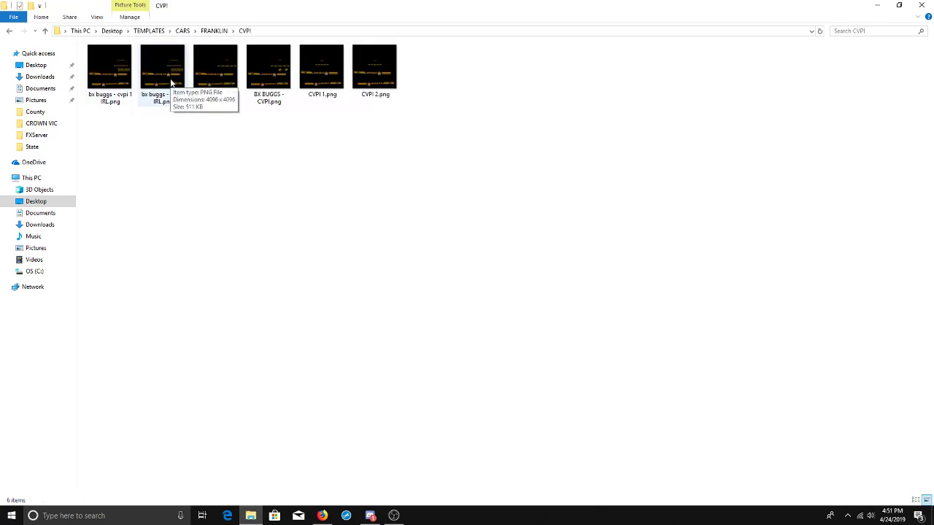
double_click(126, 73)
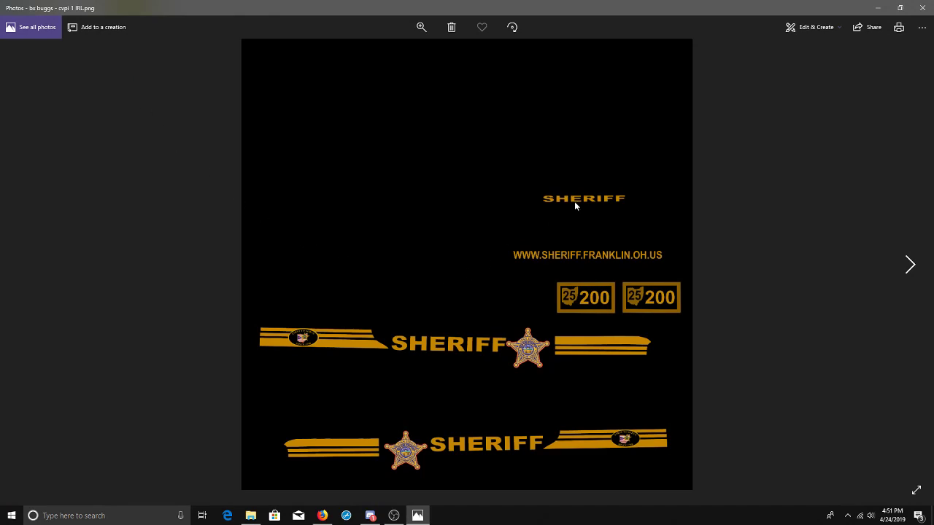
left_click(922, 7)
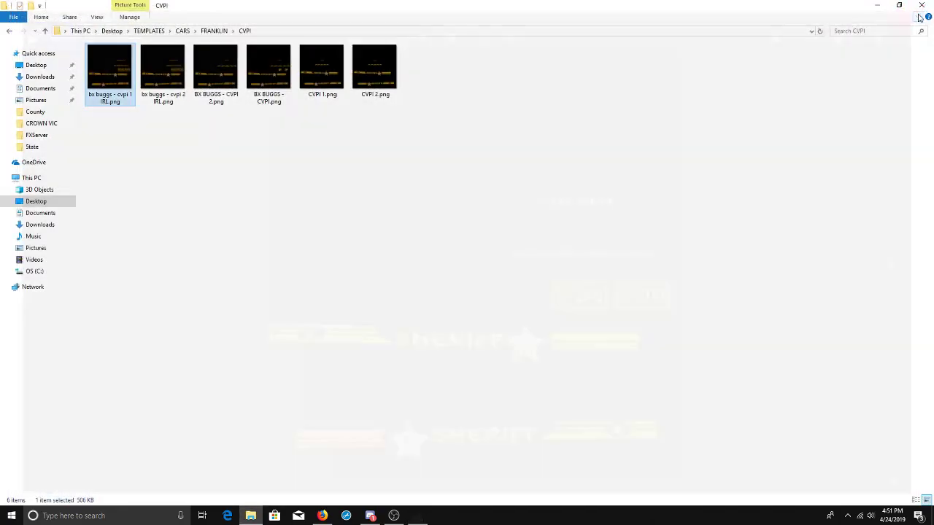
- View the BX BUGGS - CVPI.png sheriff livery, close it and return to the CARS folder
double_click(257, 67)
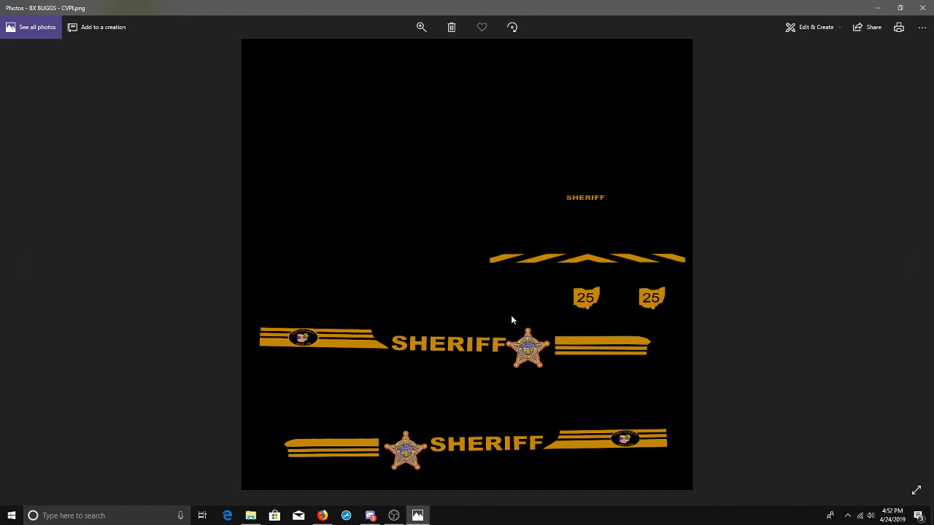
left_click(923, 7)
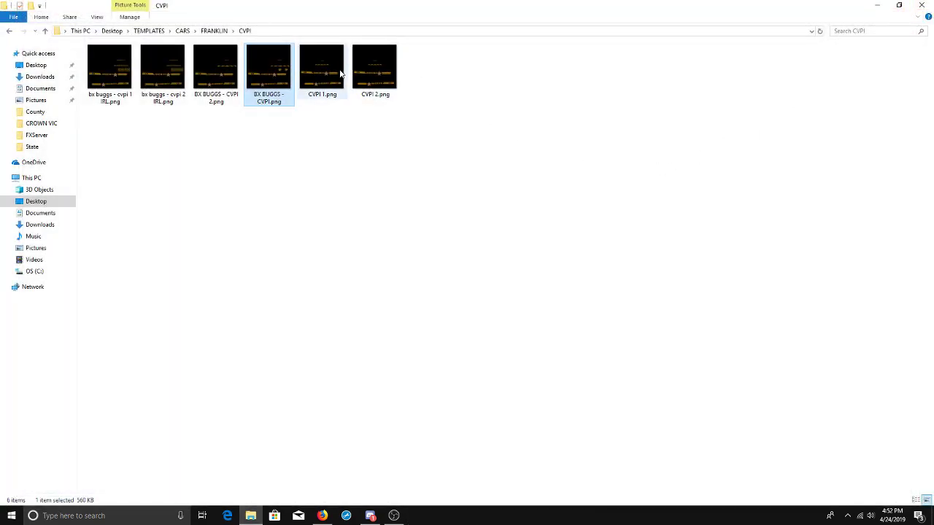
left_click(8, 30)
left_click(7, 30)
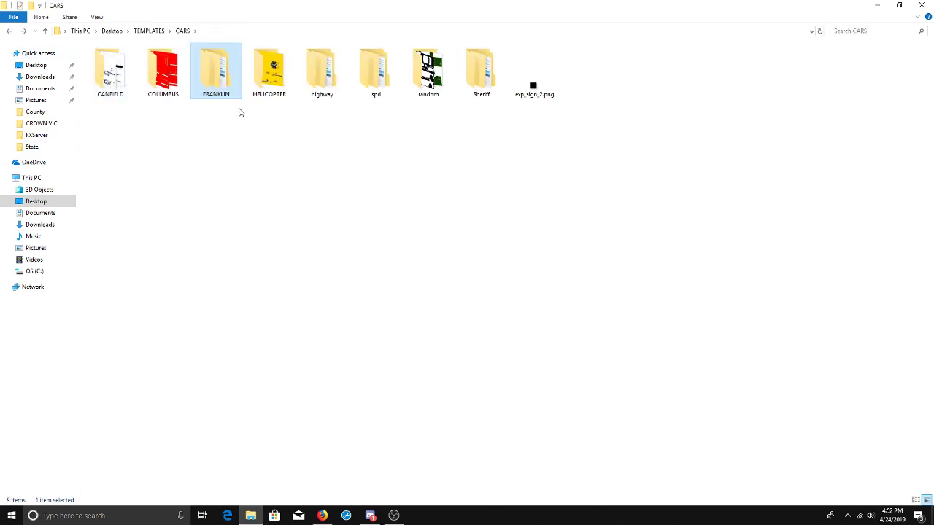
- View the polmav_sign_2.png livery from the highway HELICOPTER folder, close it and return to the CARS folder
left_click(324, 82)
double_click(325, 82)
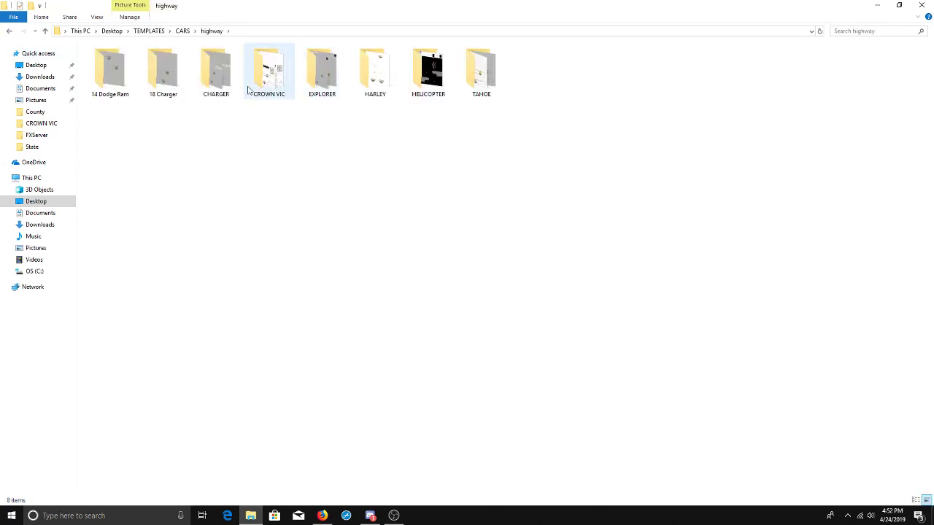
double_click(418, 80)
double_click(112, 73)
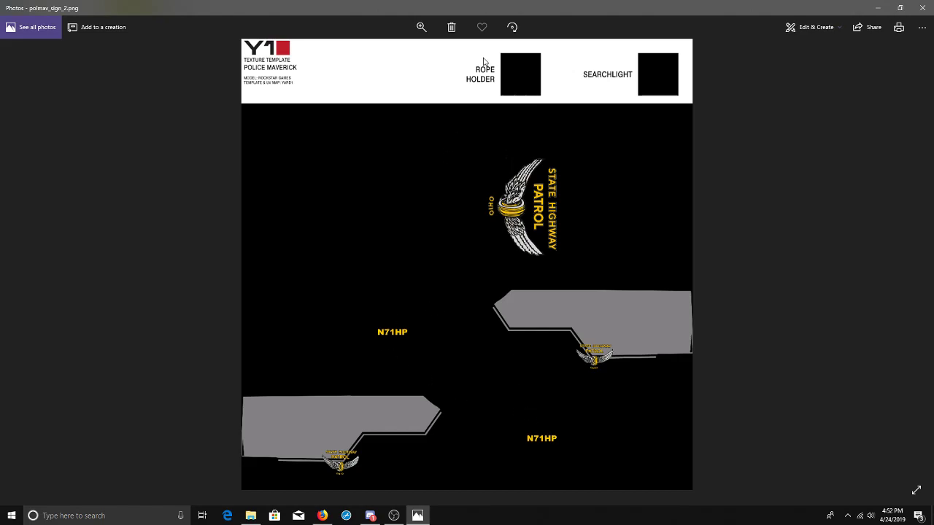
left_click(922, 9)
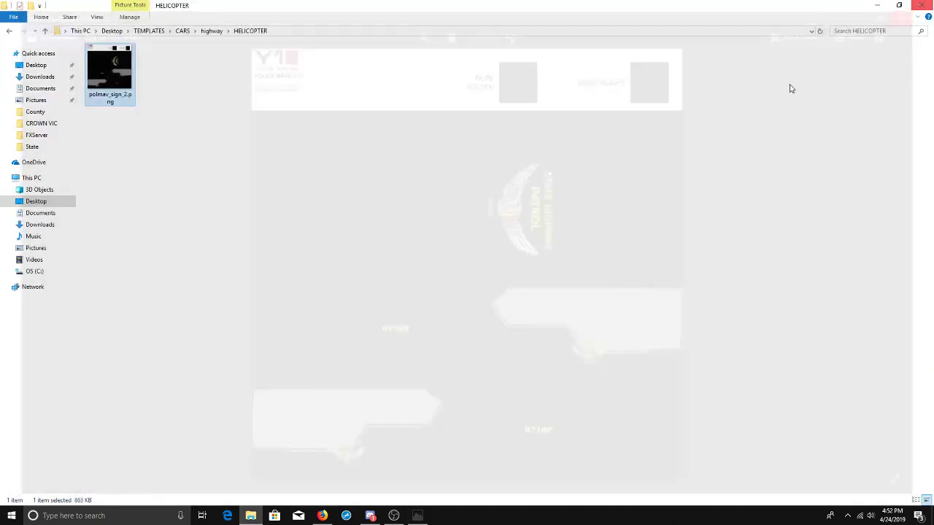
left_click(11, 30)
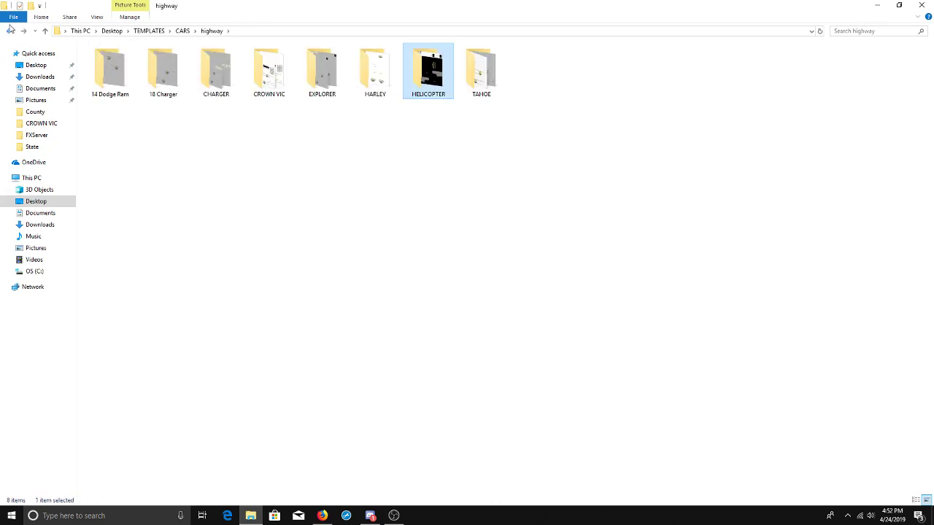
left_click(10, 31)
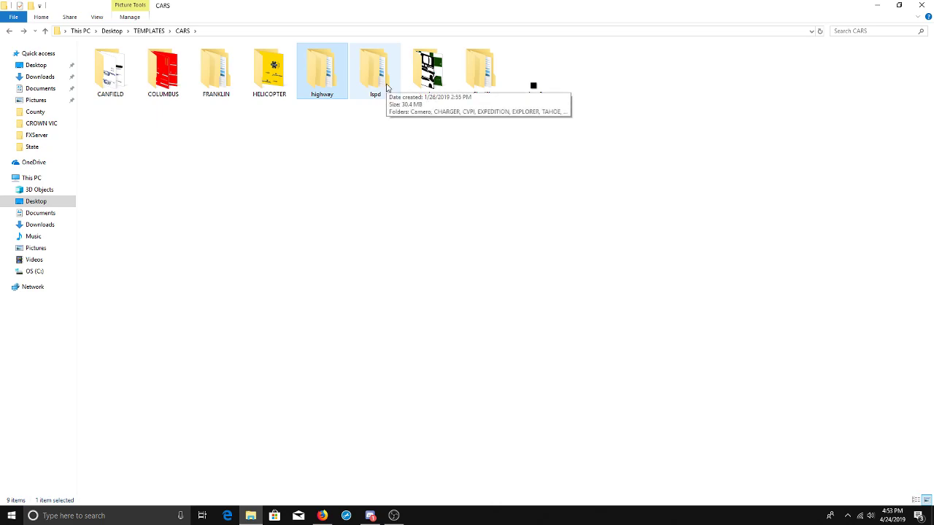
- View CHP.png from the random folder and browse back through the preceding liveries to 2013 EXPLORER - SPRINGFIELD.png
double_click(428, 70)
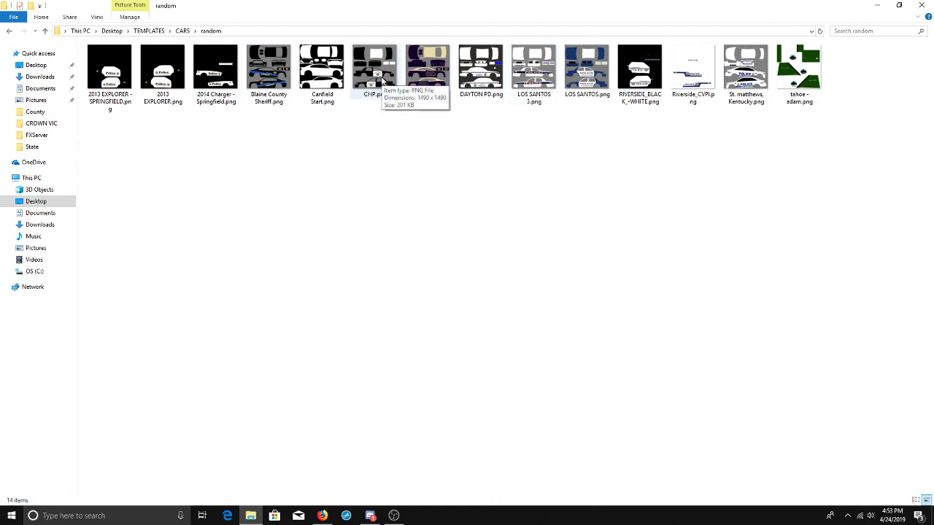
double_click(381, 79)
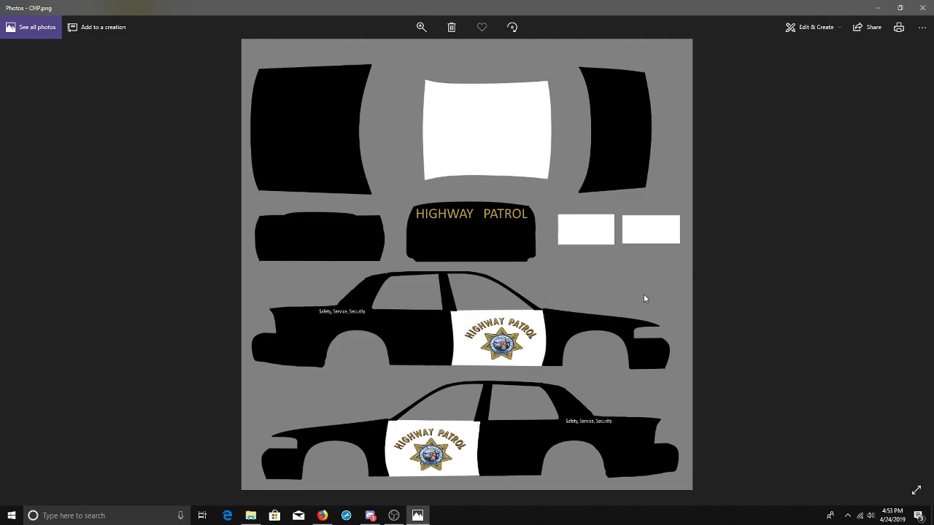
key("Left")
key("Left")
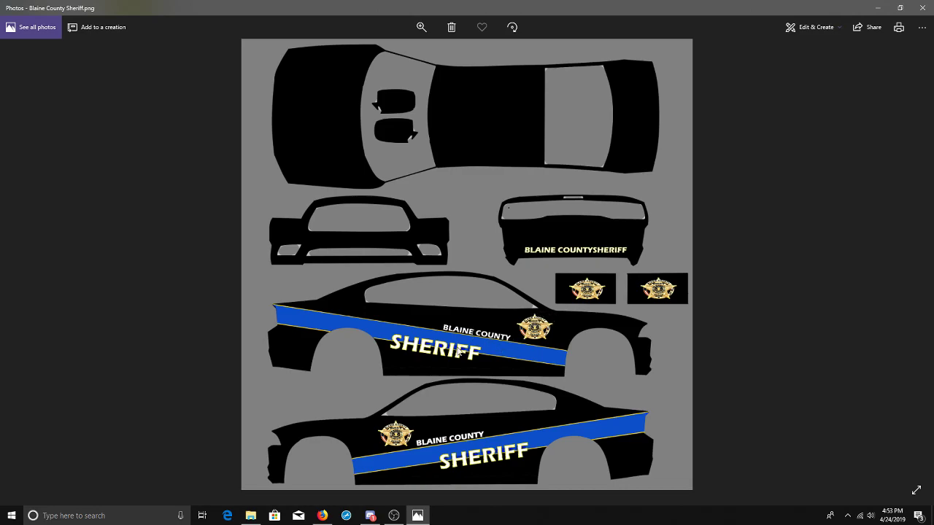
key("Left")
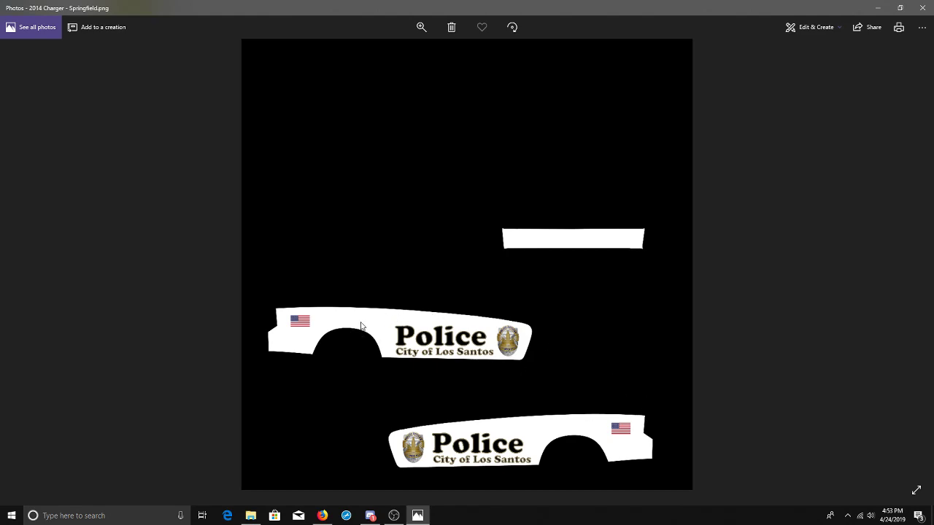
key("Left")
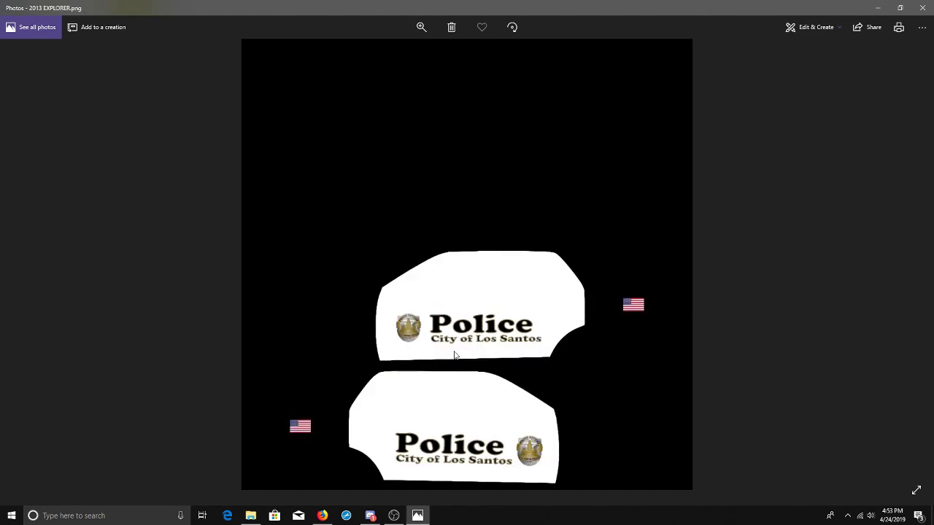
key("Left")
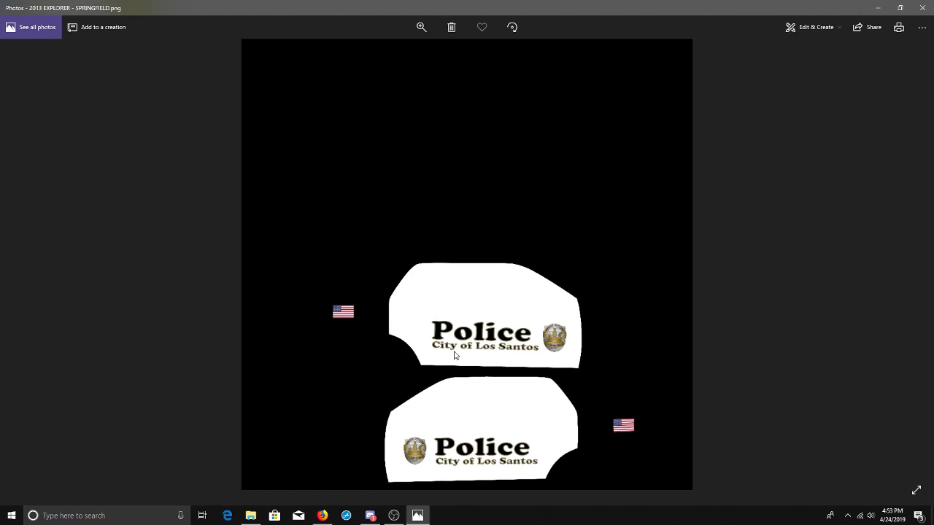